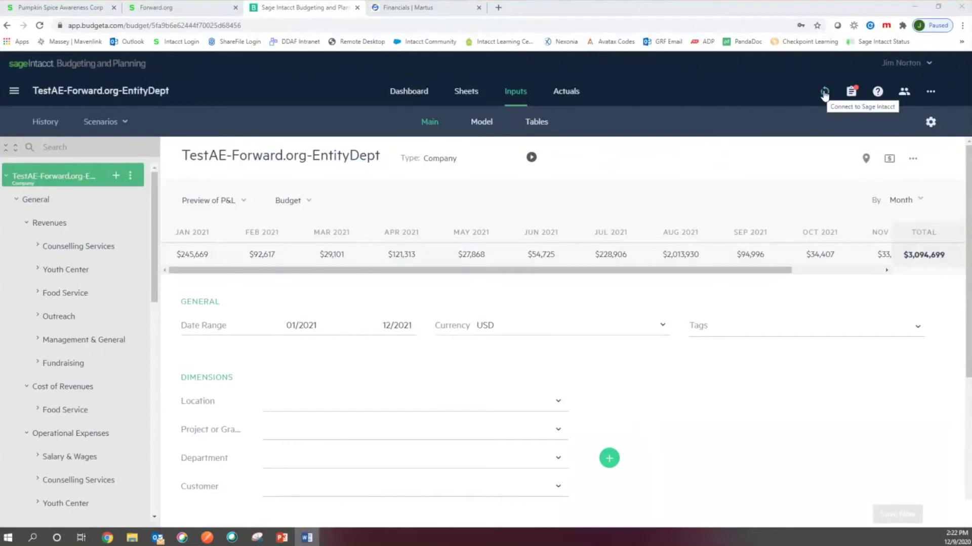
# - Connect to Sage Intacct and sign in to the Test-AE company with the account password
pyautogui.click(825, 94)
pyautogui.click(478, 185)
pyautogui.click(461, 239)
pyautogui.write('••••••••••••')
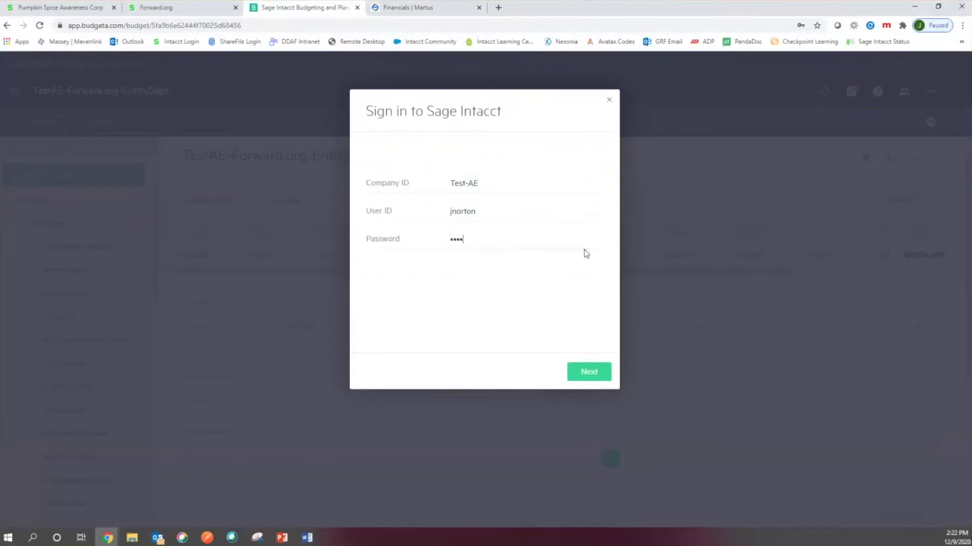
pyautogui.press('Return')
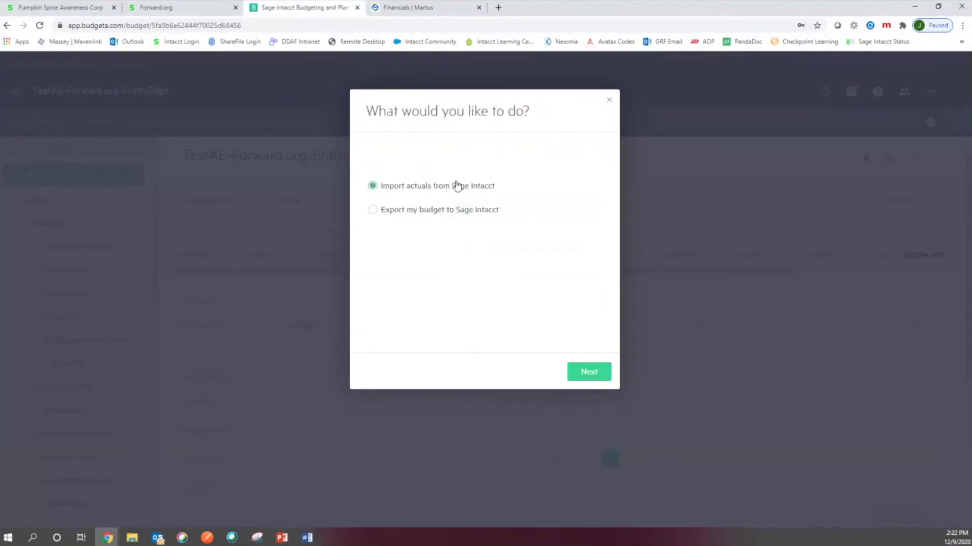
# - Choose to import actuals from Sage Intacct, with the Profit & Loss, Cash and Balance sheet reports and all dimension values included
pyautogui.click(583, 376)
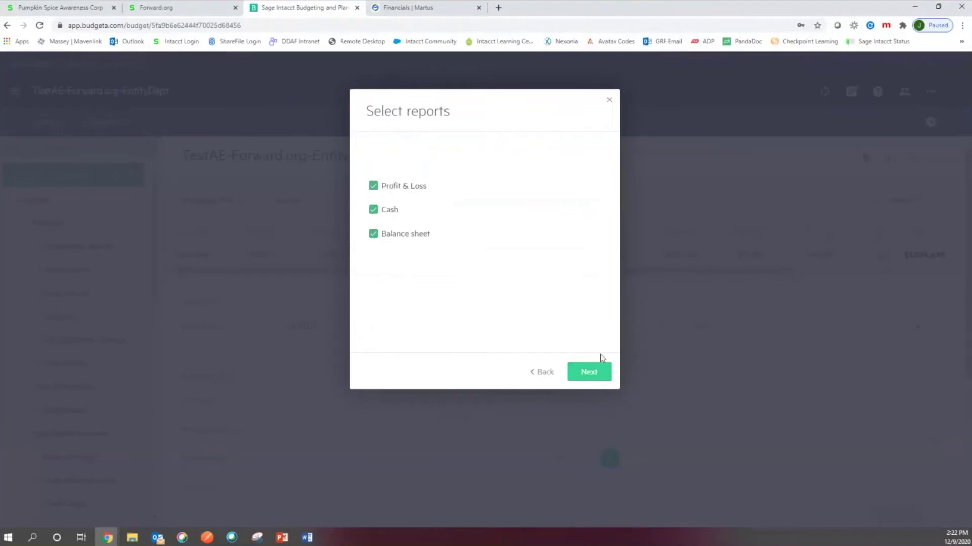
pyautogui.click(595, 373)
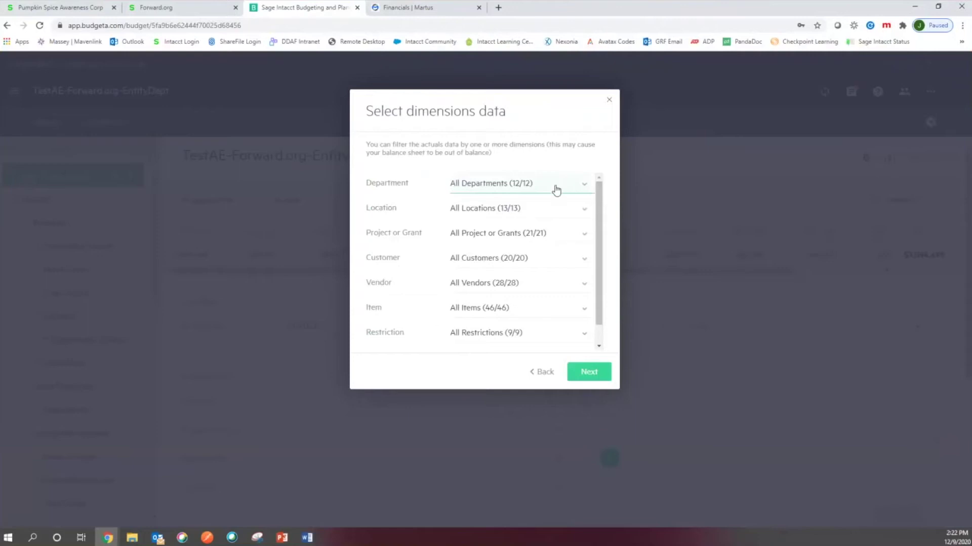
pyautogui.scroll(-1, 514, 234)
pyautogui.scroll(1, 514, 234)
pyautogui.scroll(-1, 523, 304)
pyautogui.scroll(1, 518, 245)
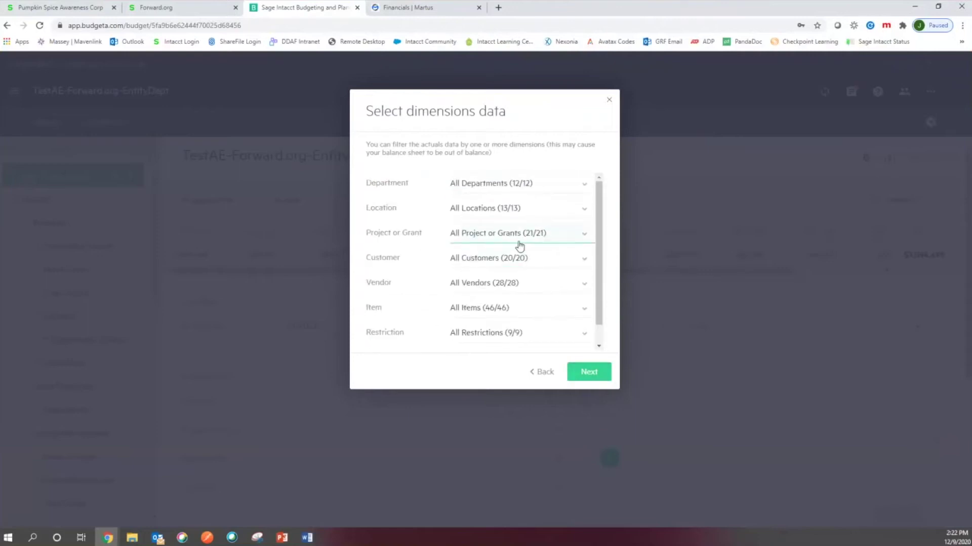
pyautogui.click(580, 377)
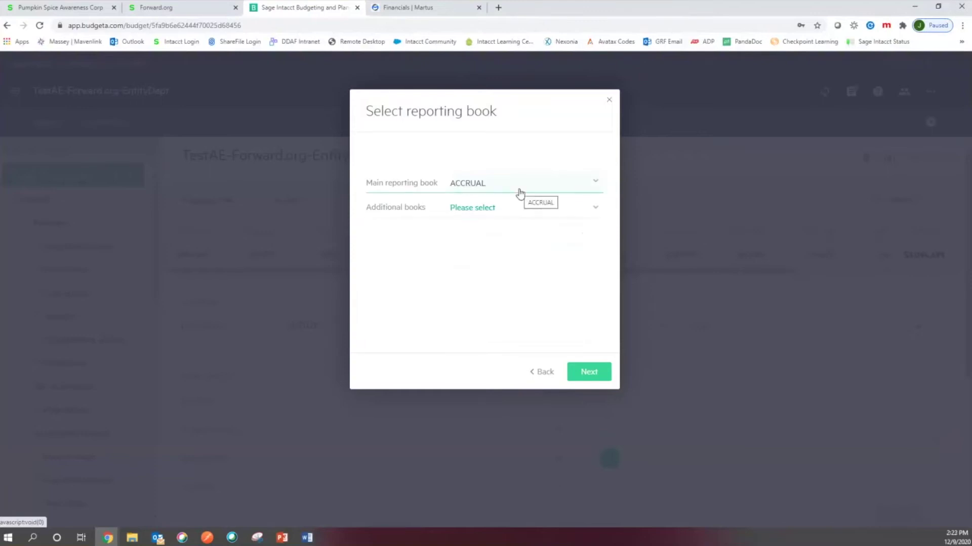
# - Try Allocations as an additional reporting book and clear that selection again
pyautogui.click(595, 209)
pyautogui.click(428, 285)
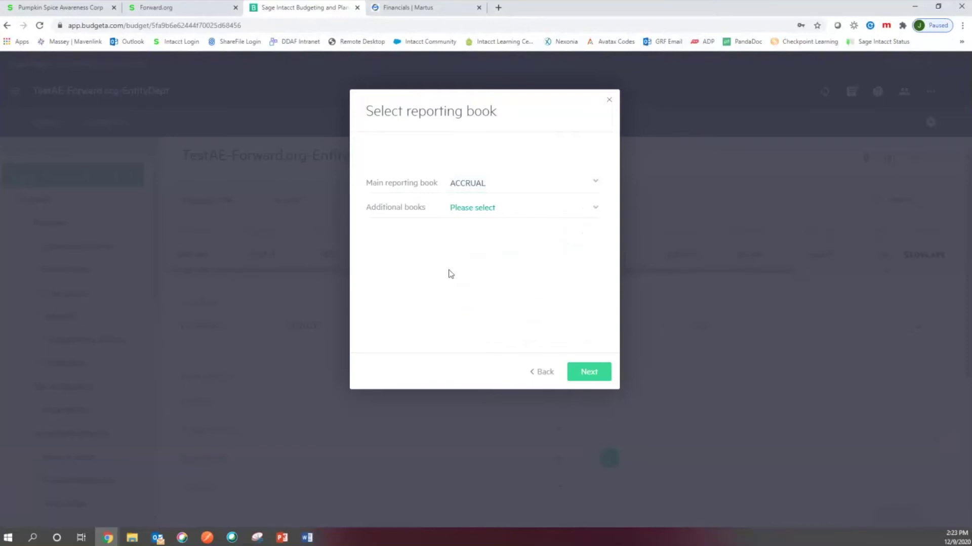
pyautogui.click(599, 211)
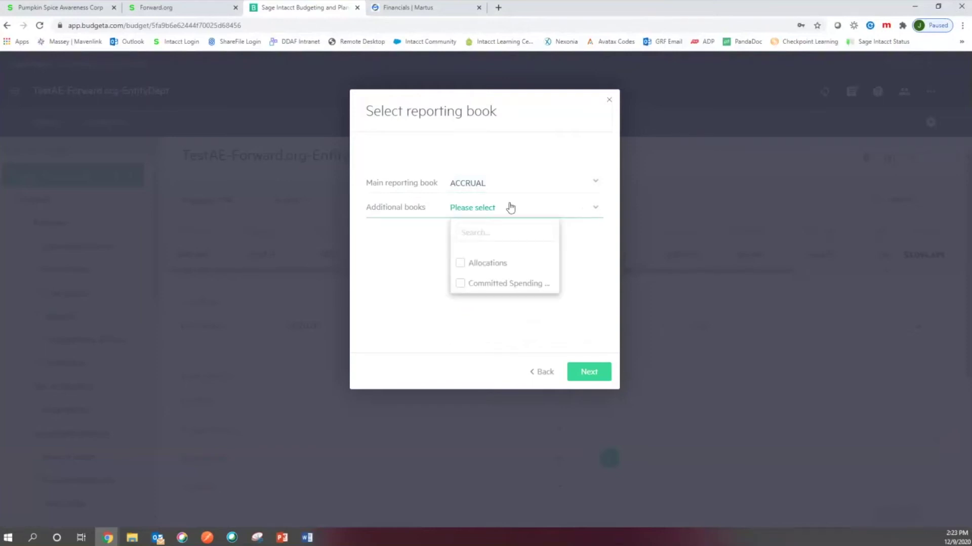
pyautogui.click(461, 264)
pyautogui.click(405, 259)
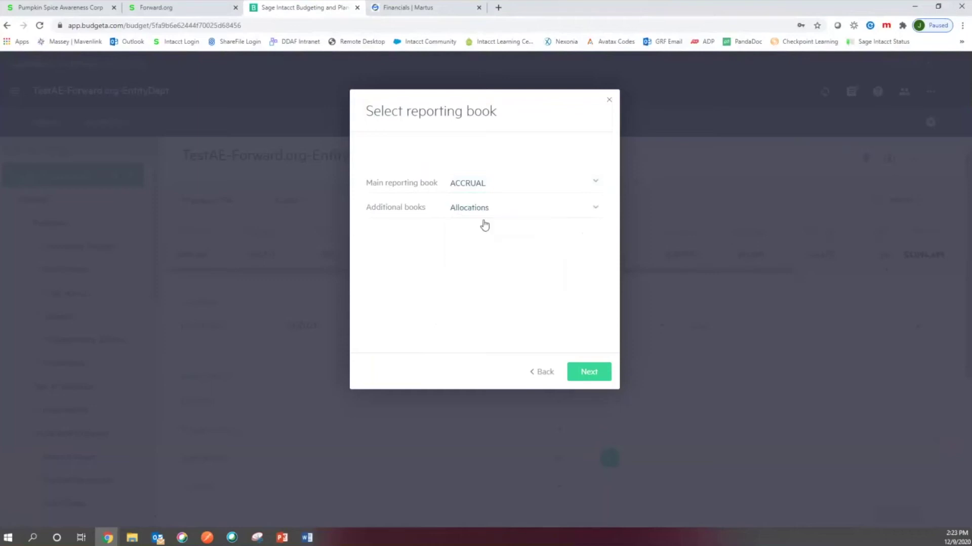
pyautogui.click(593, 207)
pyautogui.click(462, 264)
pyautogui.click(410, 263)
# - Set the import date range to Previous month (November 2020), confirm the data overwrite and finish the import
pyautogui.click(586, 189)
pyautogui.click(475, 248)
pyautogui.click(597, 366)
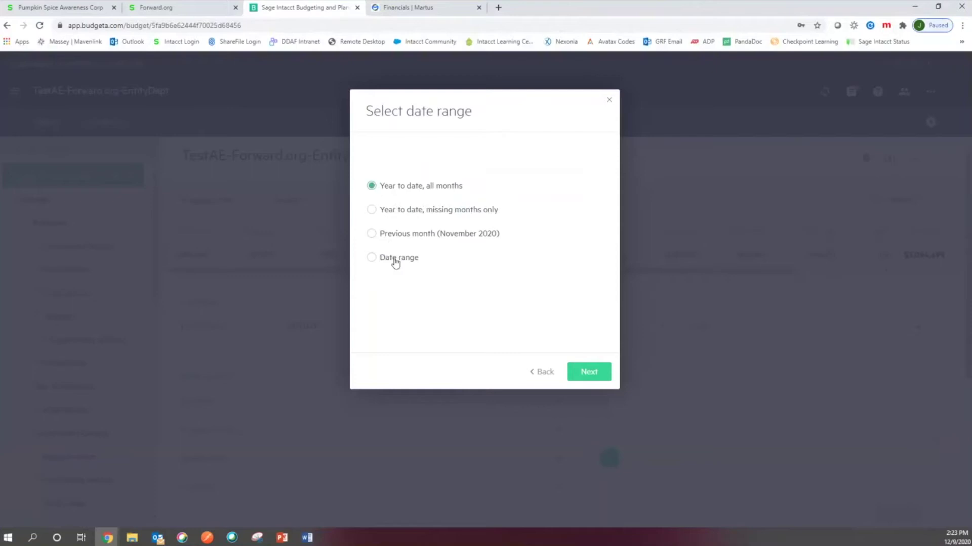
pyautogui.click(372, 236)
pyautogui.click(589, 375)
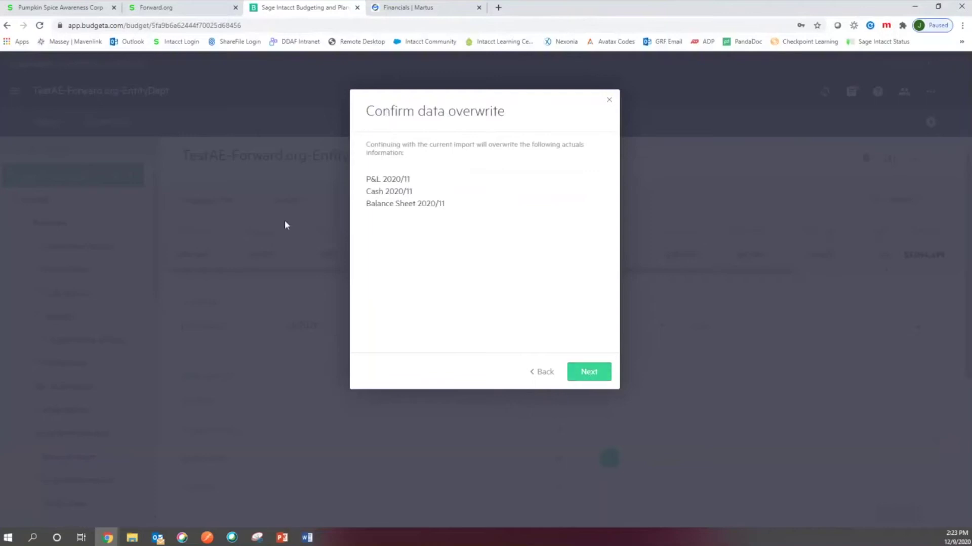
pyautogui.click(589, 372)
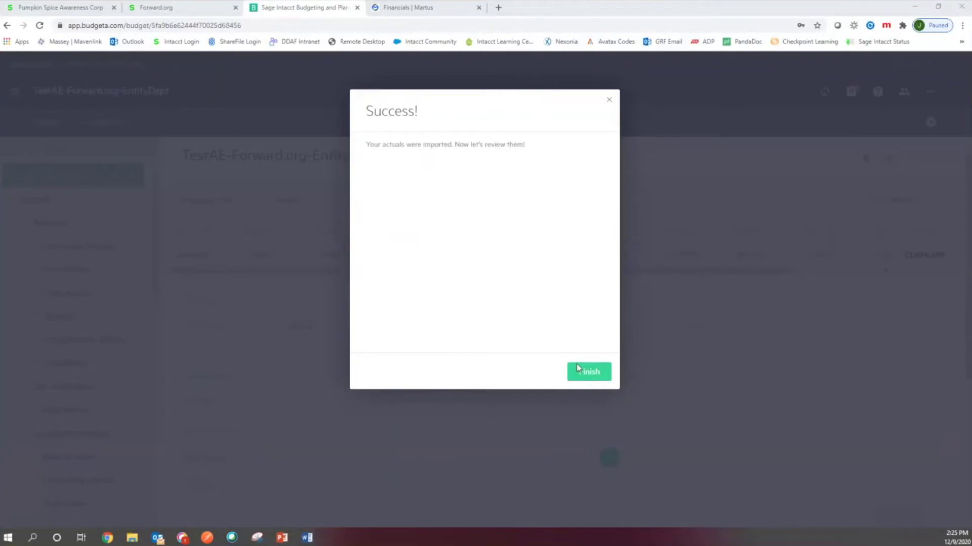
pyautogui.click(593, 384)
pyautogui.click(590, 373)
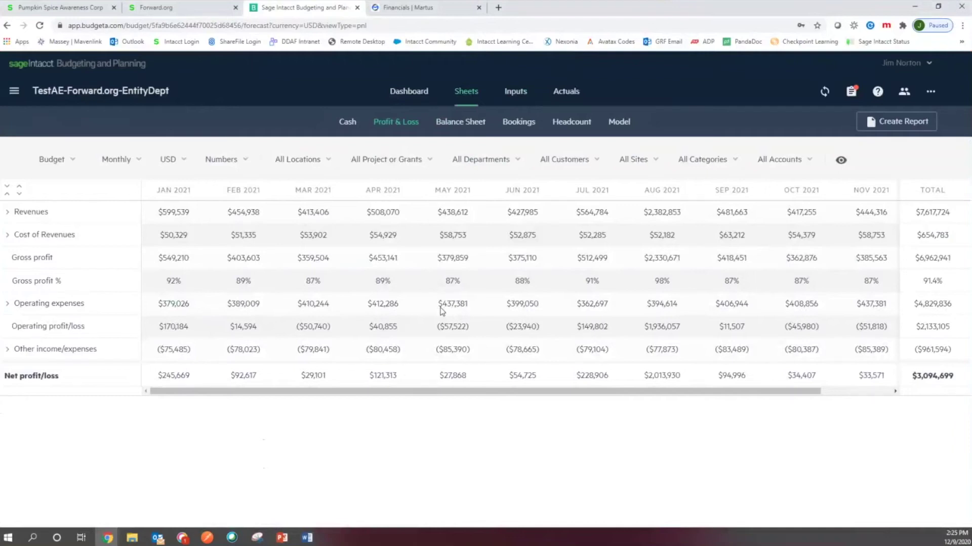
# - Open the Service Fees (4210) input line under Revenues, Counselling Services
pyautogui.click(516, 92)
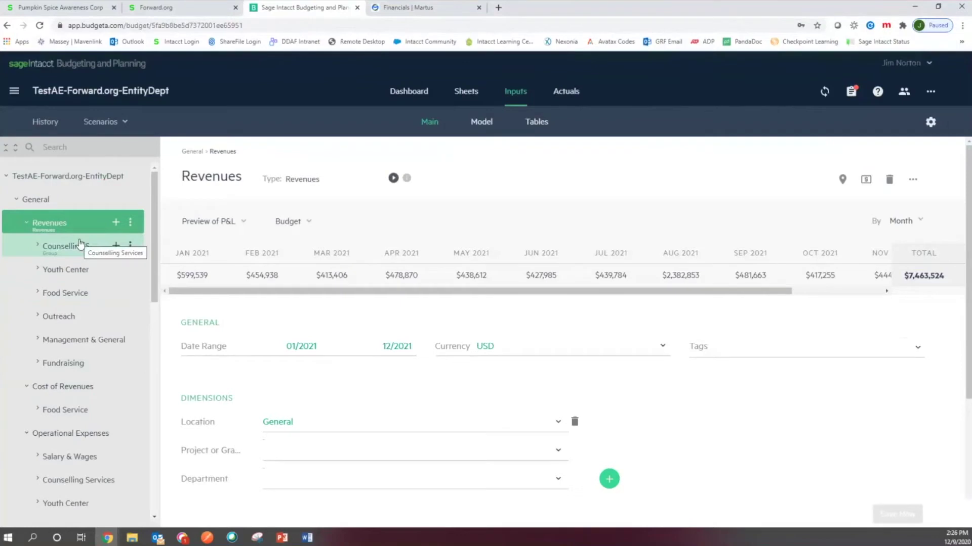
pyautogui.click(40, 247)
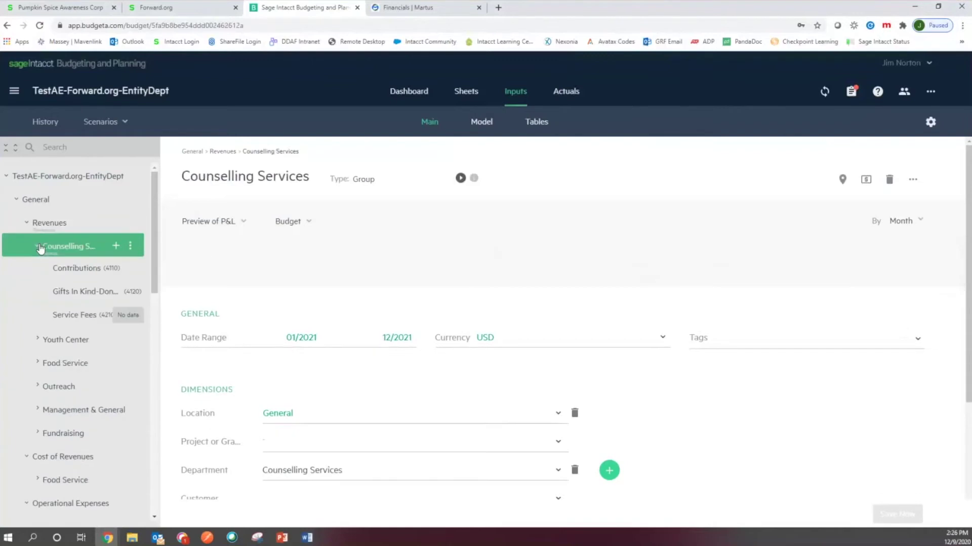
pyautogui.click(74, 316)
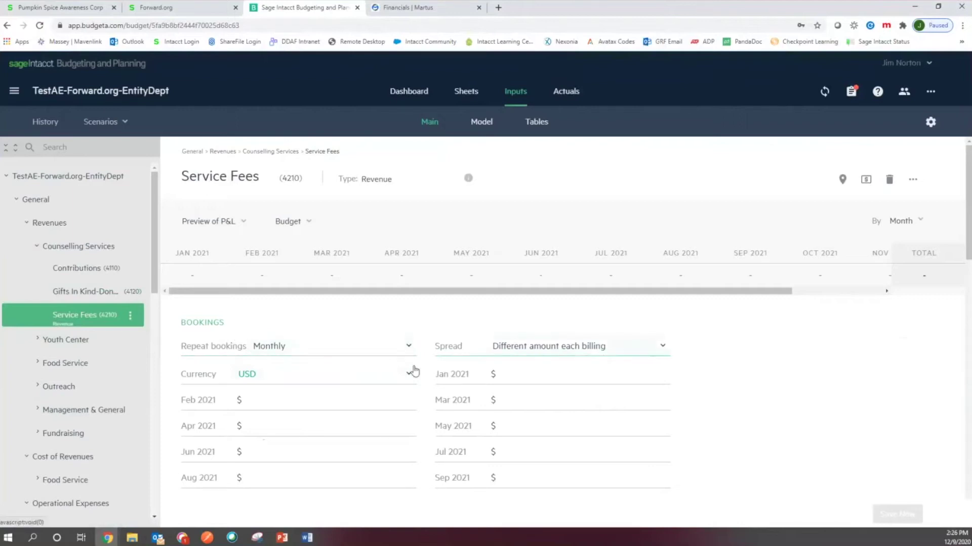
# - Try the Growth and Same amount each billing spreads for Service Fees and return to Different amount each billing
pyautogui.click(600, 354)
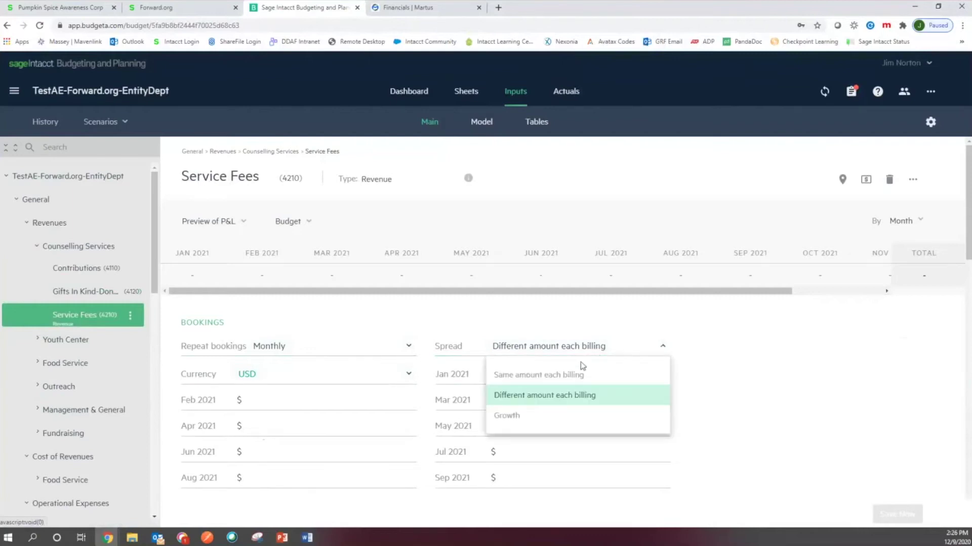
pyautogui.click(512, 374)
pyautogui.click(597, 346)
pyautogui.click(512, 416)
pyautogui.click(760, 349)
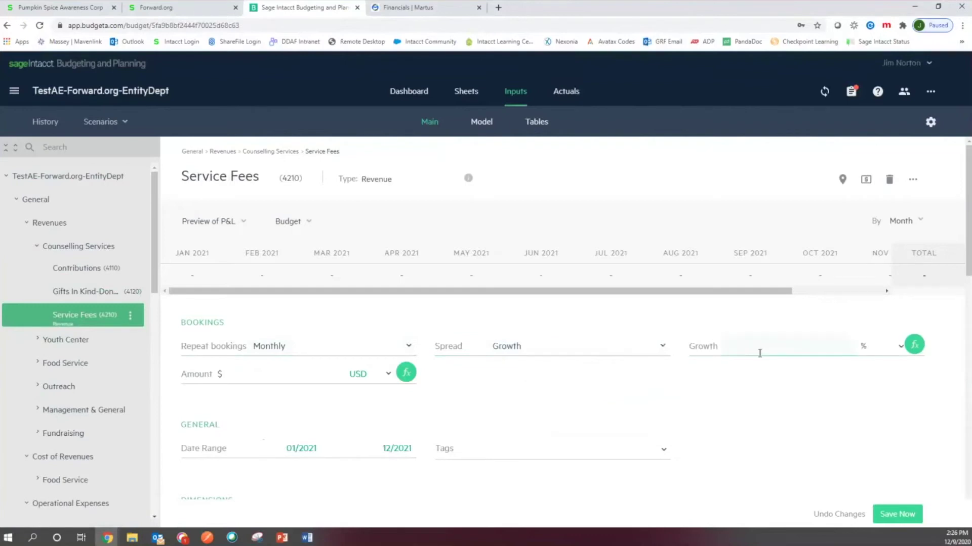
pyautogui.click(597, 357)
pyautogui.click(531, 377)
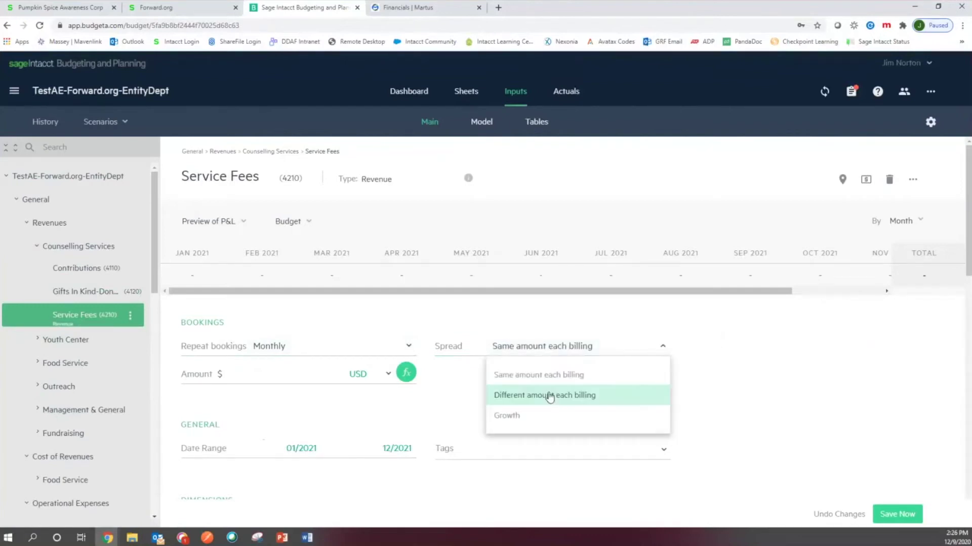
pyautogui.click(550, 398)
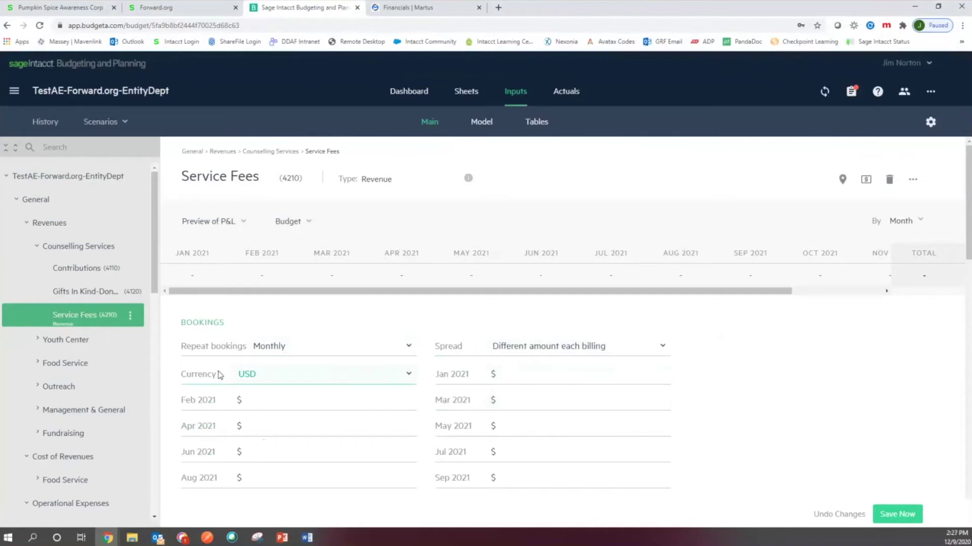
# - Try the Perpetual Licenses, Simple Subscription and Services types for Service Fees and return the type to Revenue
pyautogui.click(453, 180)
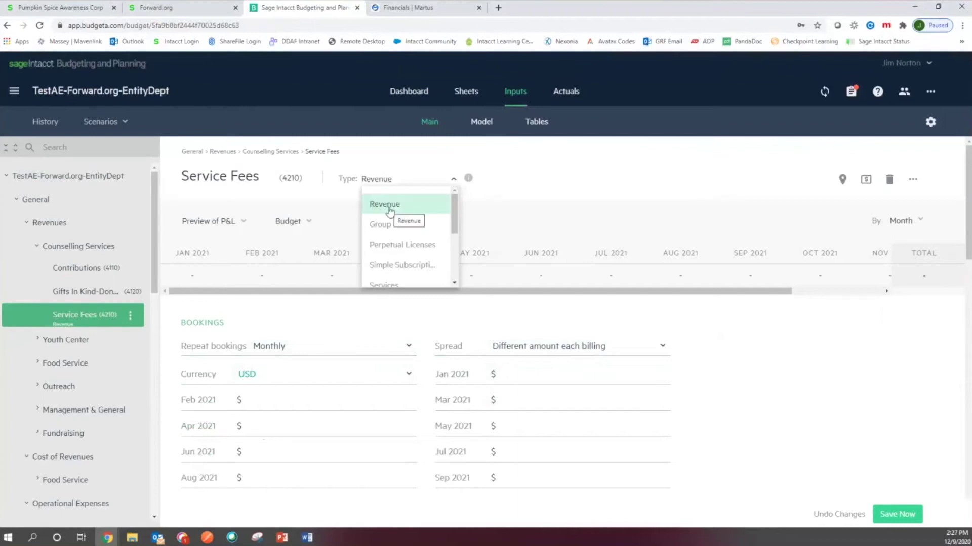
pyautogui.click(398, 246)
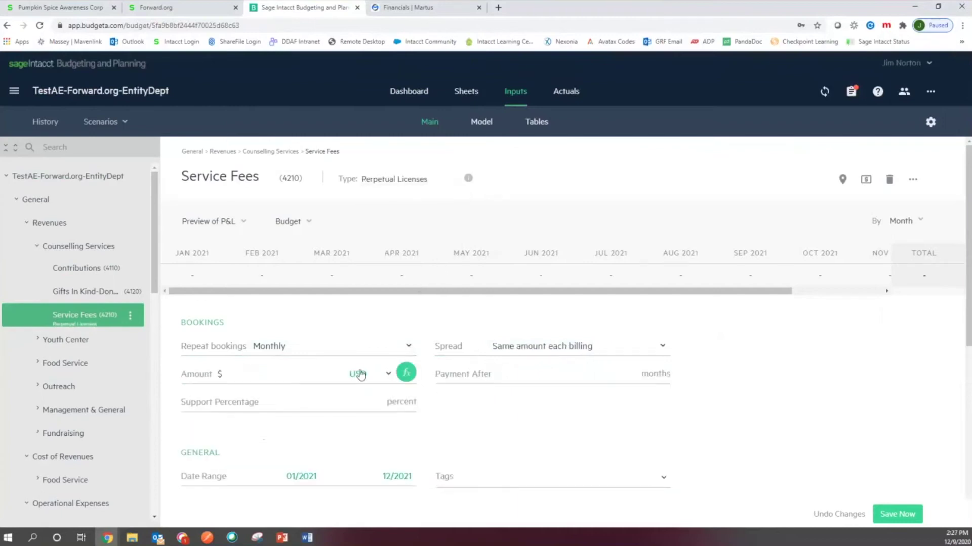
pyautogui.click(447, 181)
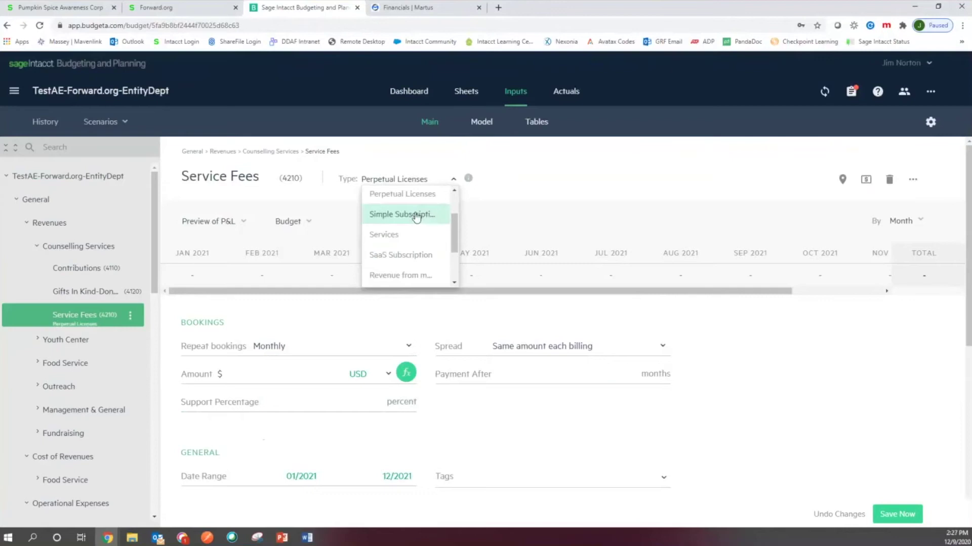
pyautogui.click(416, 217)
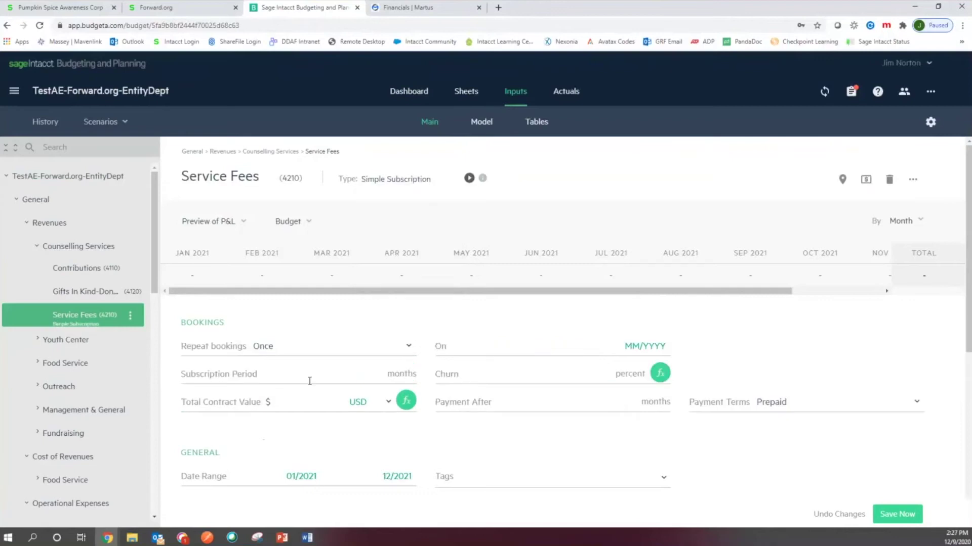
pyautogui.click(427, 185)
pyautogui.scroll(-1, 429, 224)
pyautogui.click(395, 233)
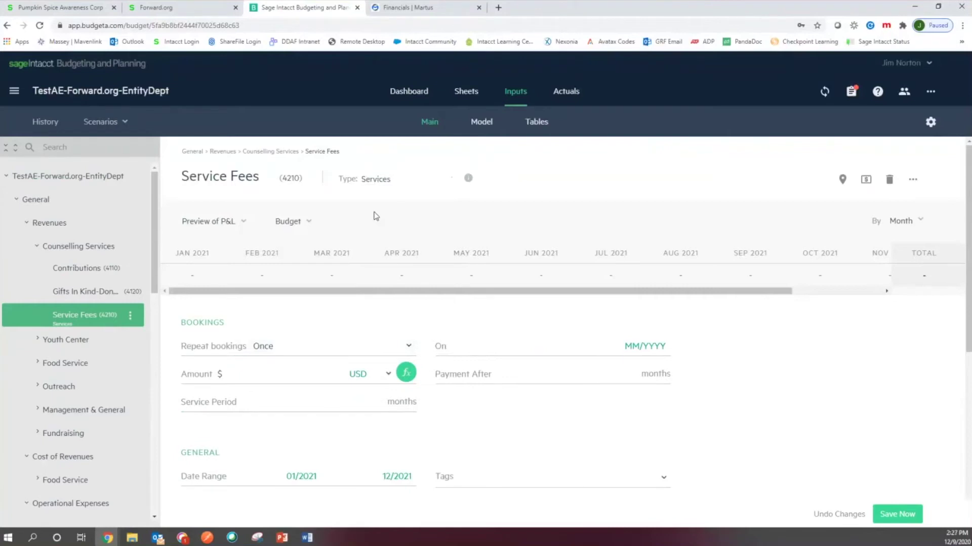
pyautogui.click(449, 179)
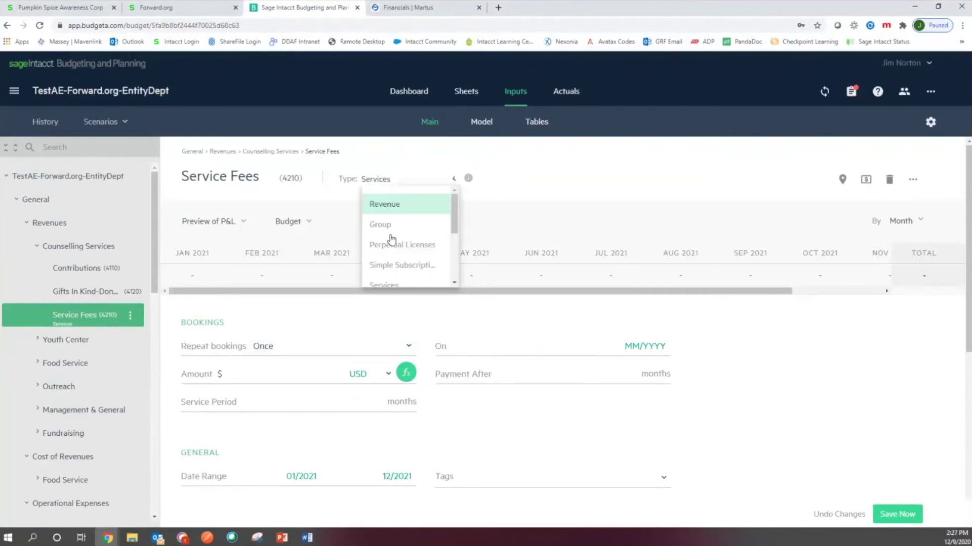
pyautogui.click(384, 204)
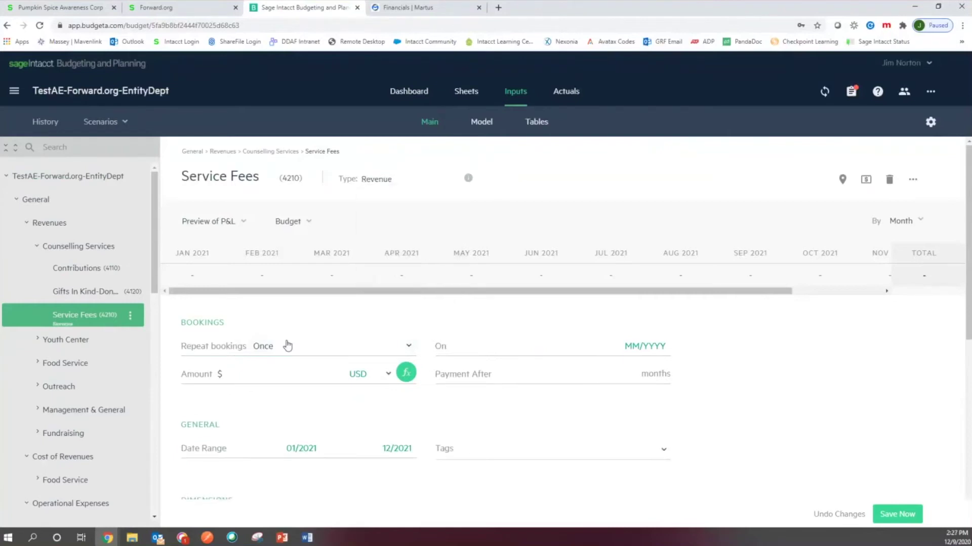
# - Set the Service Fees bookings to repeat Monthly with an amount of $100,000, keeping USD as the currency
pyautogui.click(373, 345)
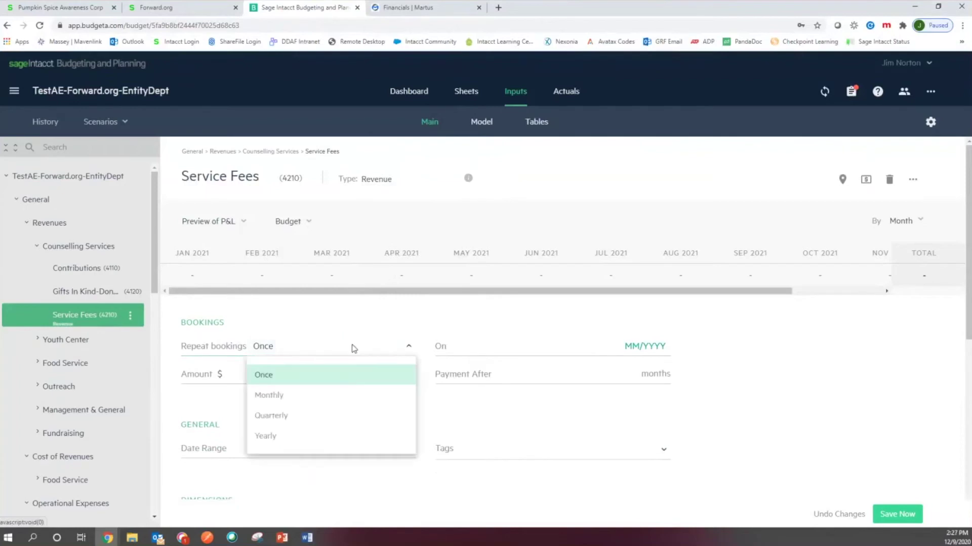
pyautogui.click(302, 400)
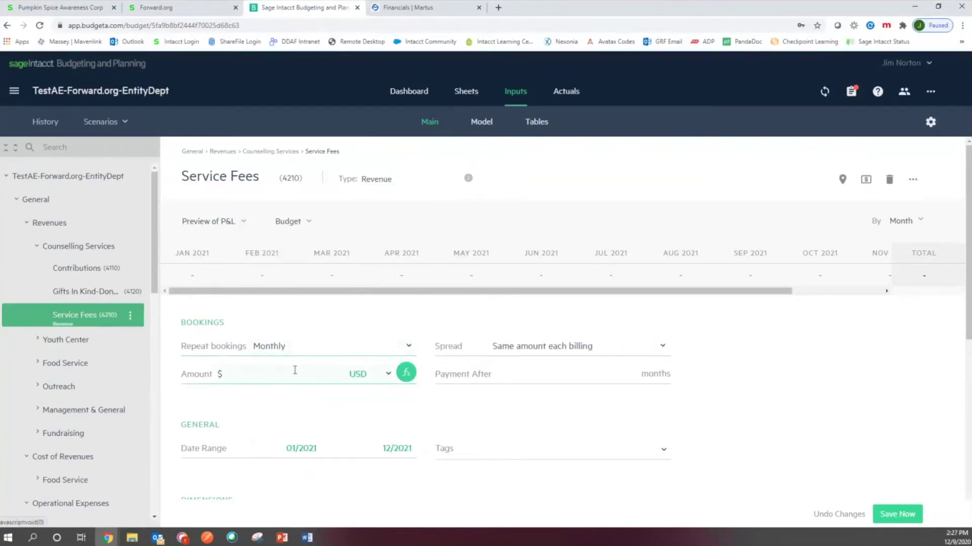
pyautogui.click(268, 373)
pyautogui.write('1000000')
pyautogui.click(387, 373)
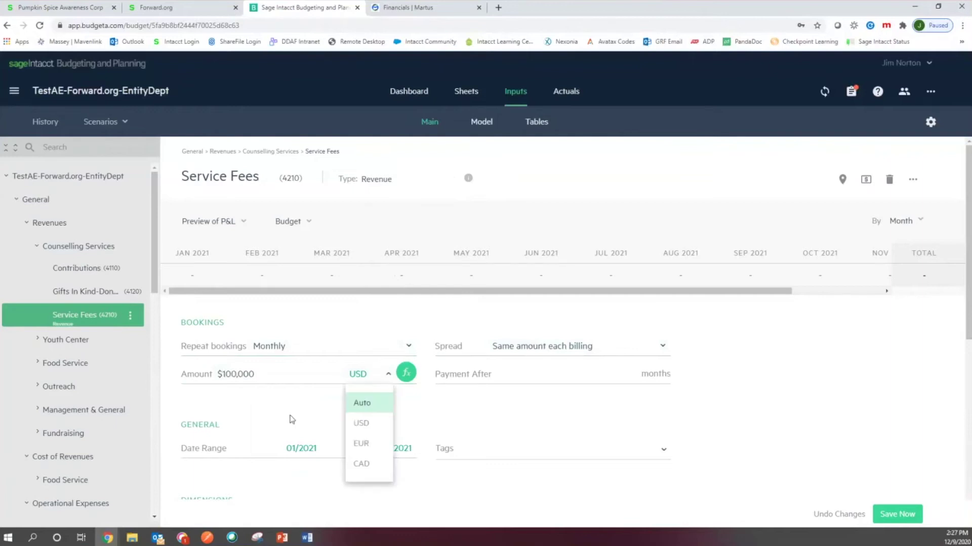
pyautogui.click(375, 377)
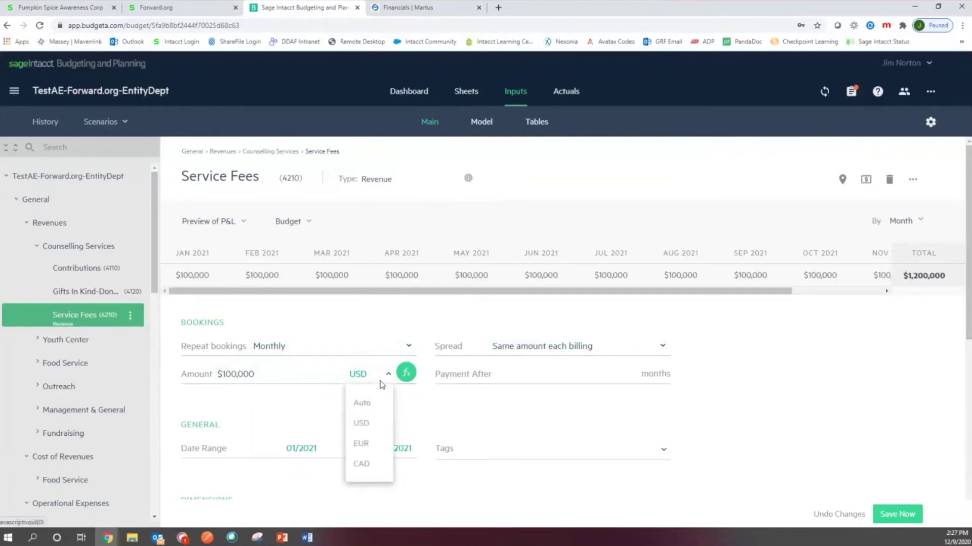
pyautogui.click(496, 414)
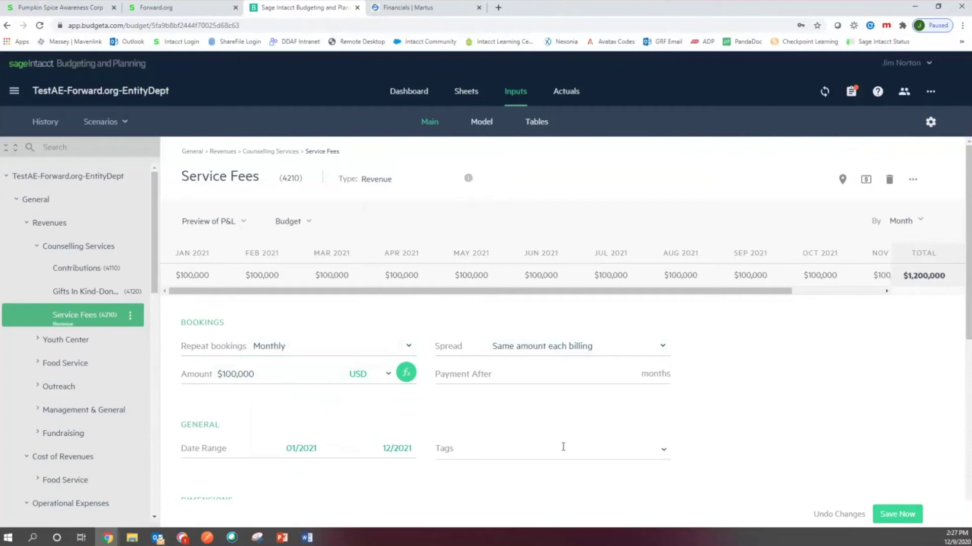
# - Set the Project or Grant dimension of Service Fees to Shared
pyautogui.scroll(-5, 629, 381)
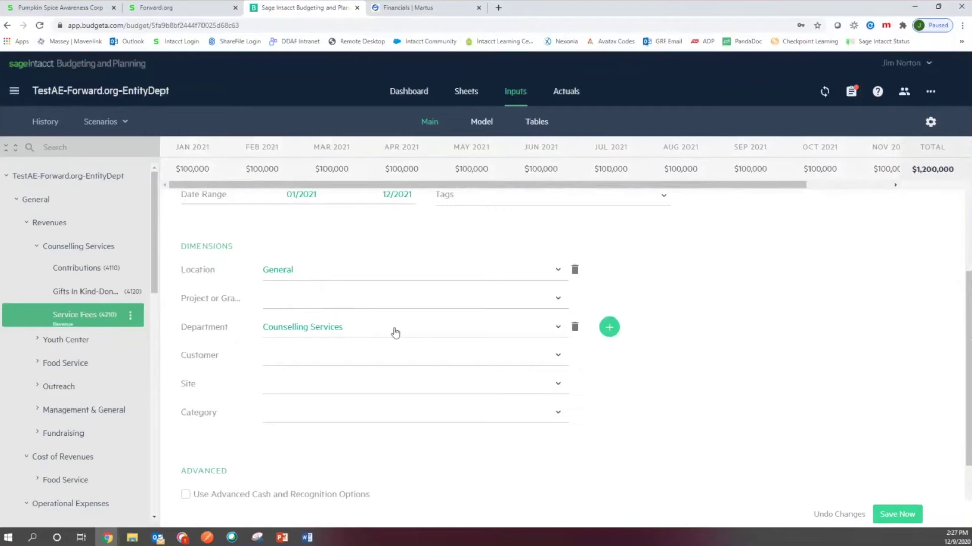
pyautogui.click(559, 298)
pyautogui.scroll(-5, 372, 352)
pyautogui.scroll(-3, 374, 350)
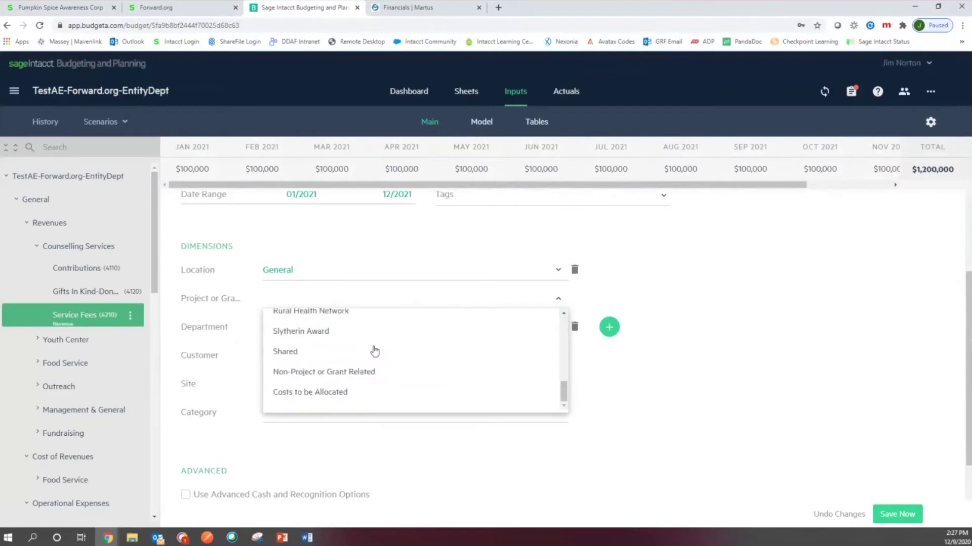
pyautogui.click(289, 350)
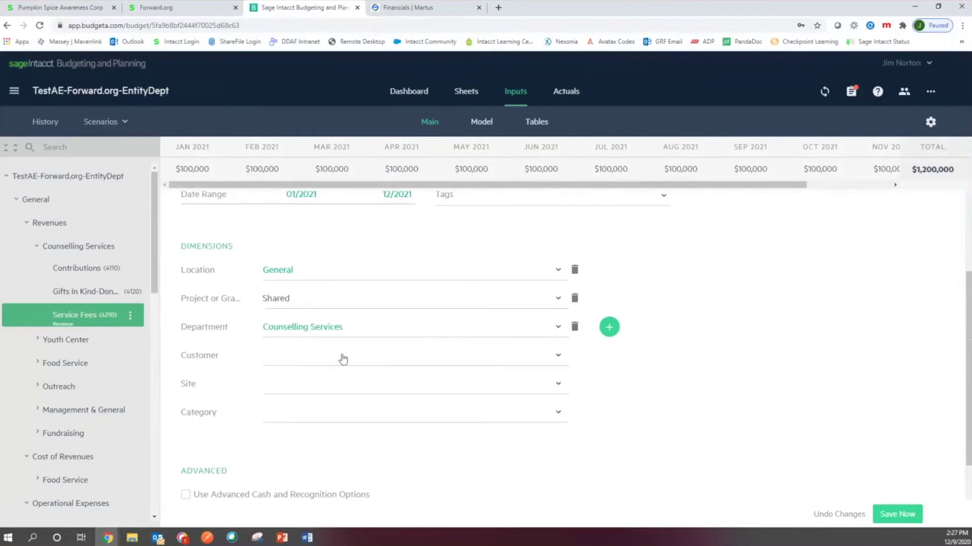
# - Set the Site dimension of the Service Fees line to Main
pyautogui.click(373, 380)
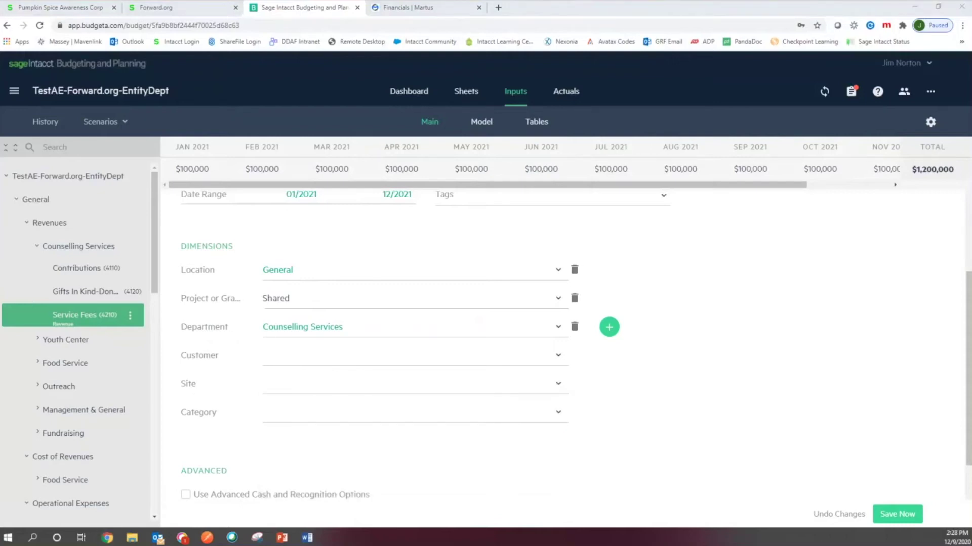
pyautogui.click(559, 384)
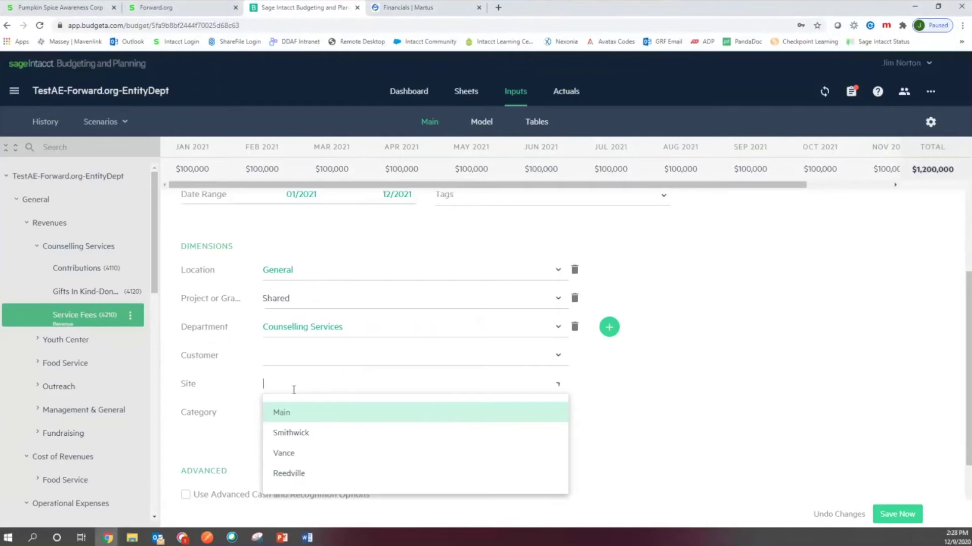
pyautogui.click(278, 415)
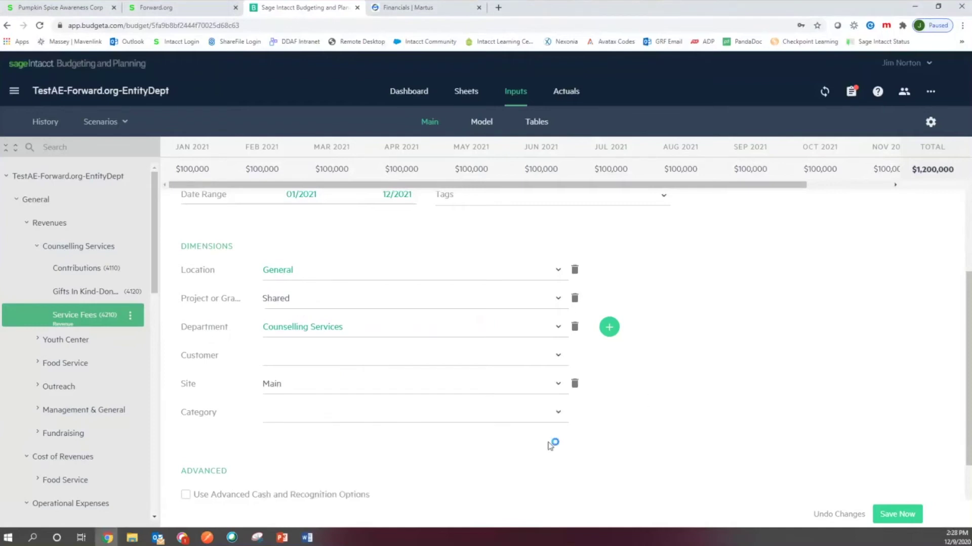
# - Turn on the advanced cash and recognition options for Service Fees, review the Cash Receipt and Revenue Recognition months, and turn them off
pyautogui.scroll(3, 808, 409)
pyautogui.scroll(-4, 809, 410)
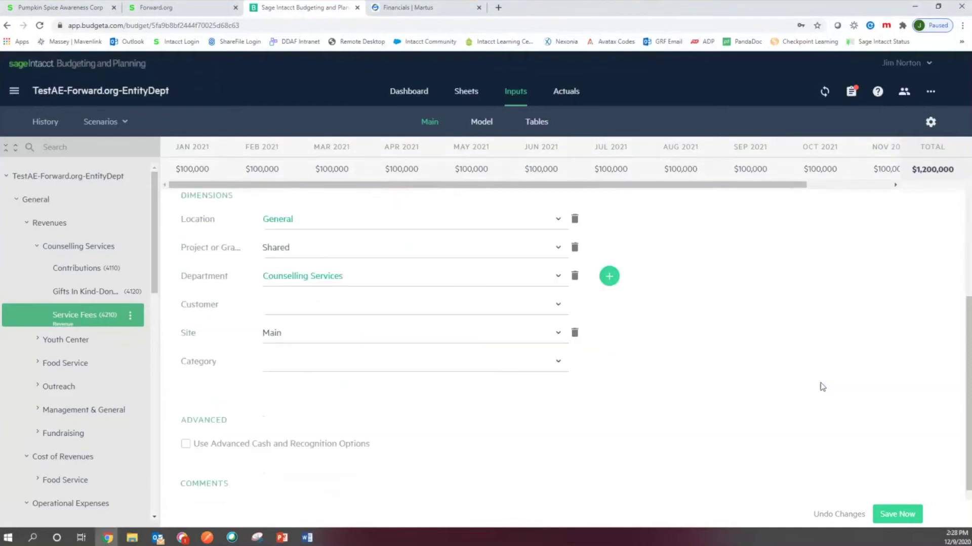
pyautogui.click(186, 445)
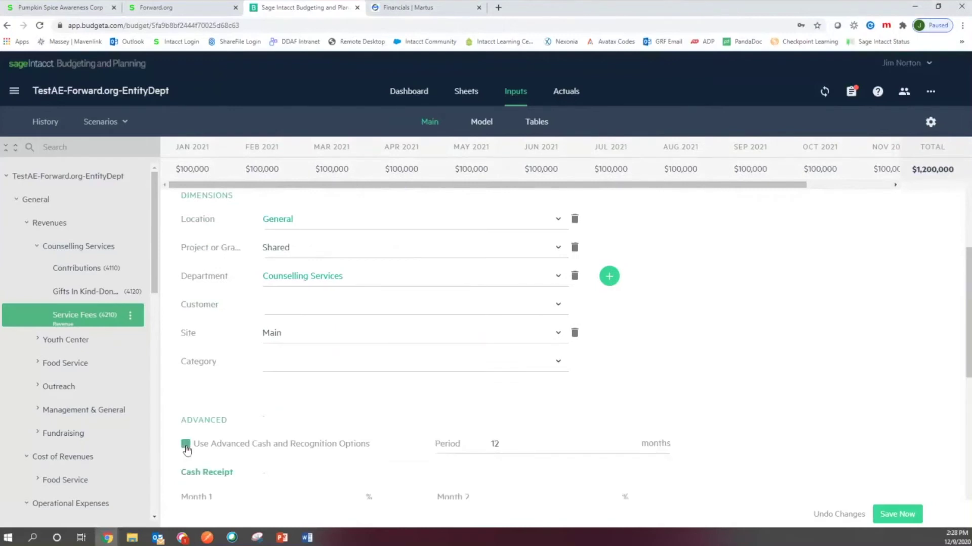
pyautogui.scroll(-2, 208, 408)
pyautogui.scroll(-2, 220, 404)
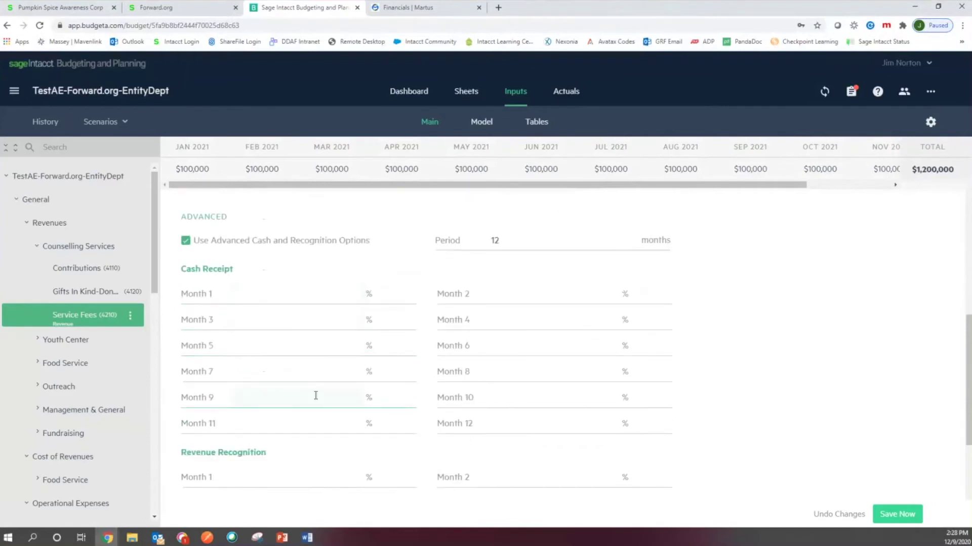
pyautogui.scroll(-4, 315, 373)
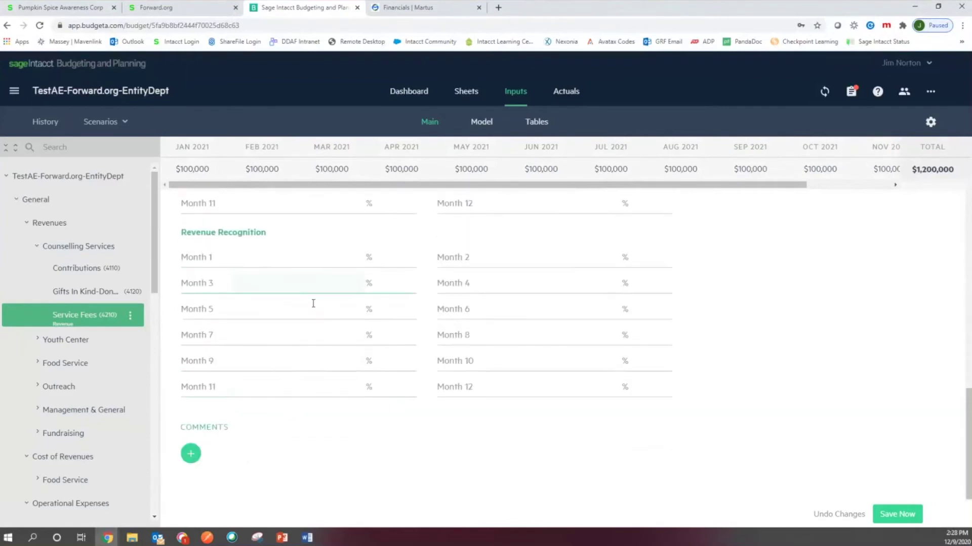
pyautogui.scroll(4, 314, 302)
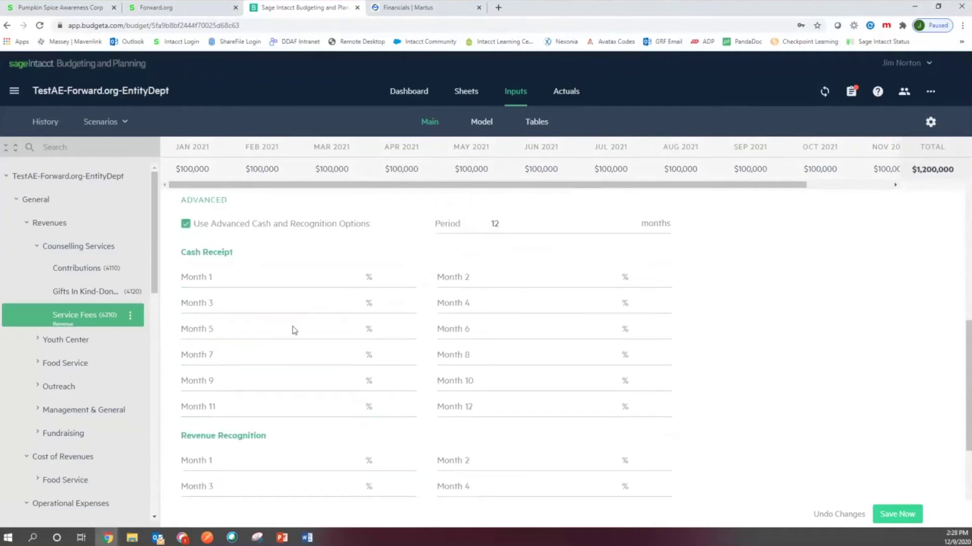
pyautogui.click(202, 225)
# - Save the changes to the Service Fees revenue line
pyautogui.scroll(9, 488, 288)
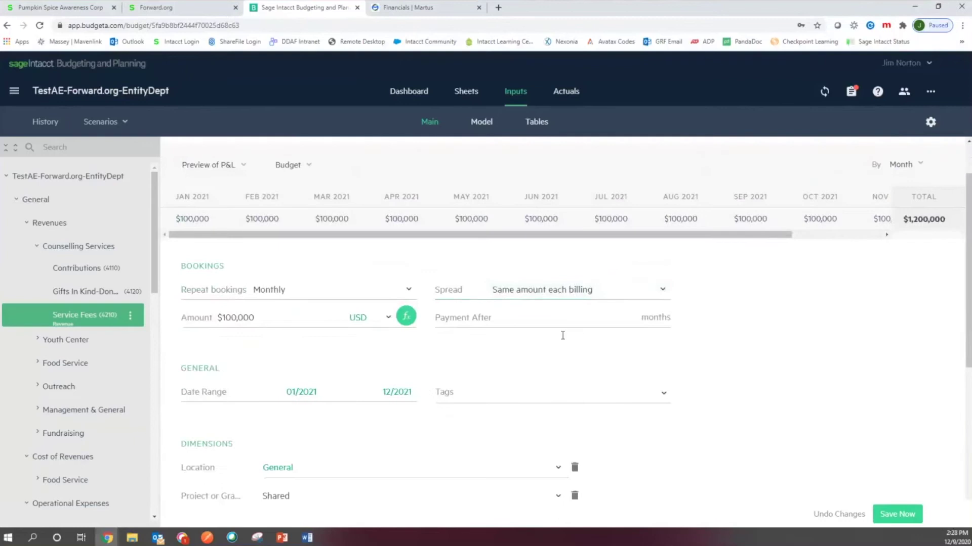
pyautogui.click(887, 516)
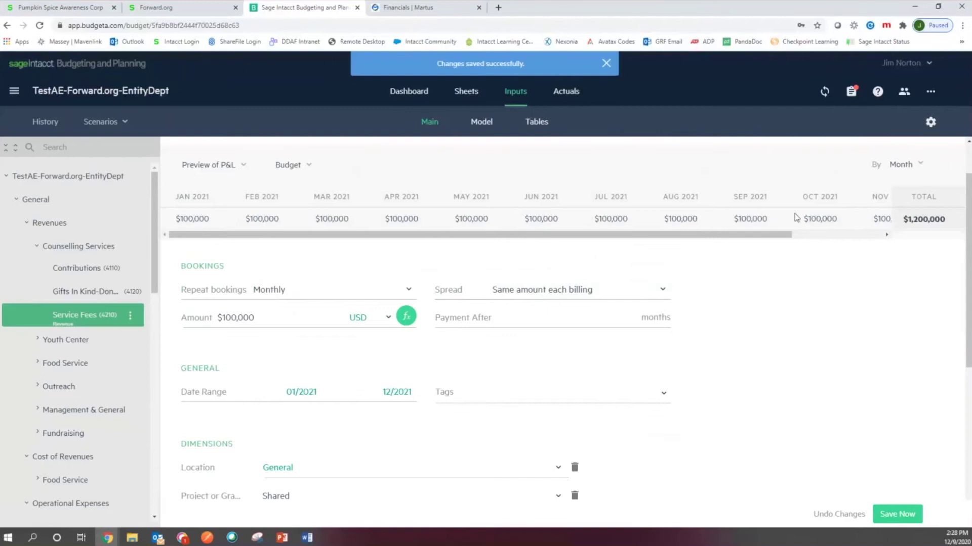
pyautogui.scroll(1, 673, 335)
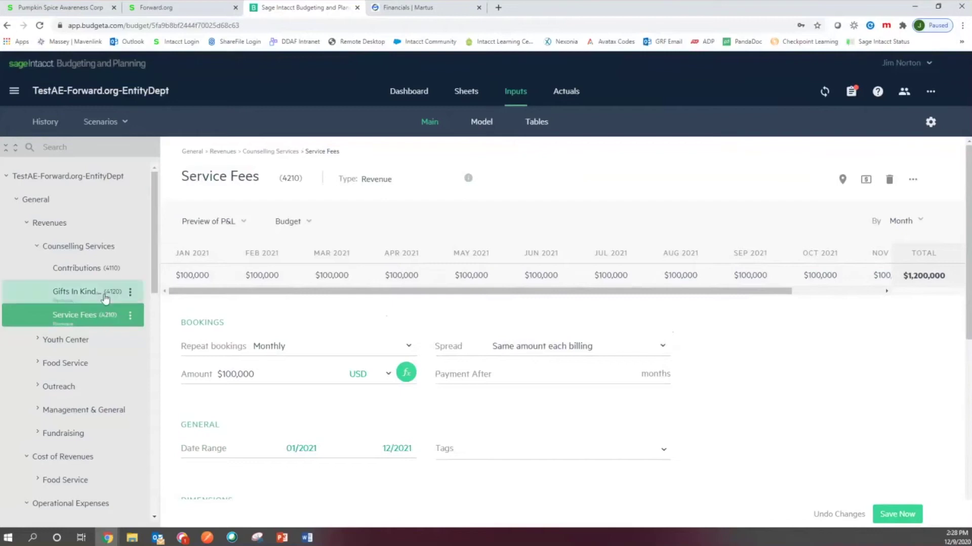
# - Open the Office Supplies line of Counselling Services under Operational Expenses
pyautogui.scroll(-3, 101, 304)
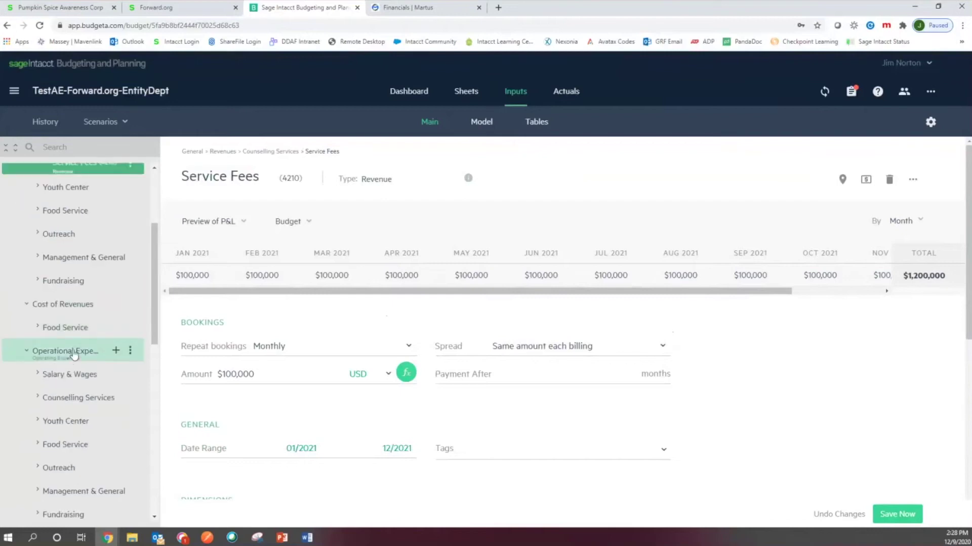
pyautogui.scroll(-2, 71, 354)
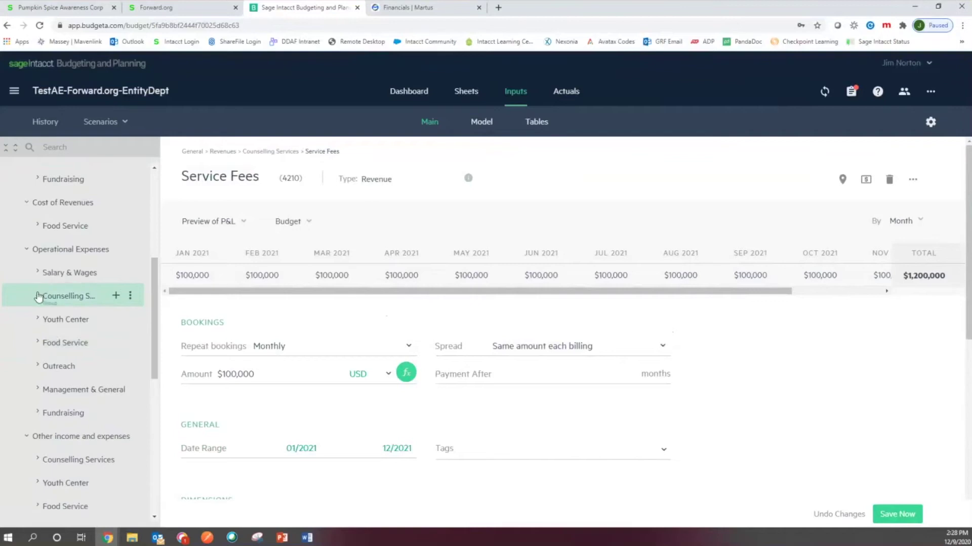
pyautogui.click(37, 296)
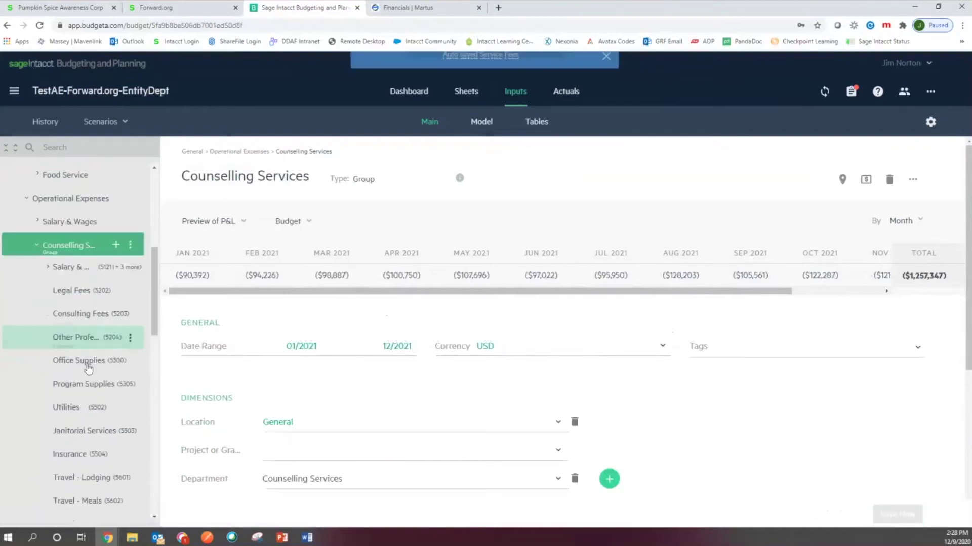
pyautogui.click(85, 362)
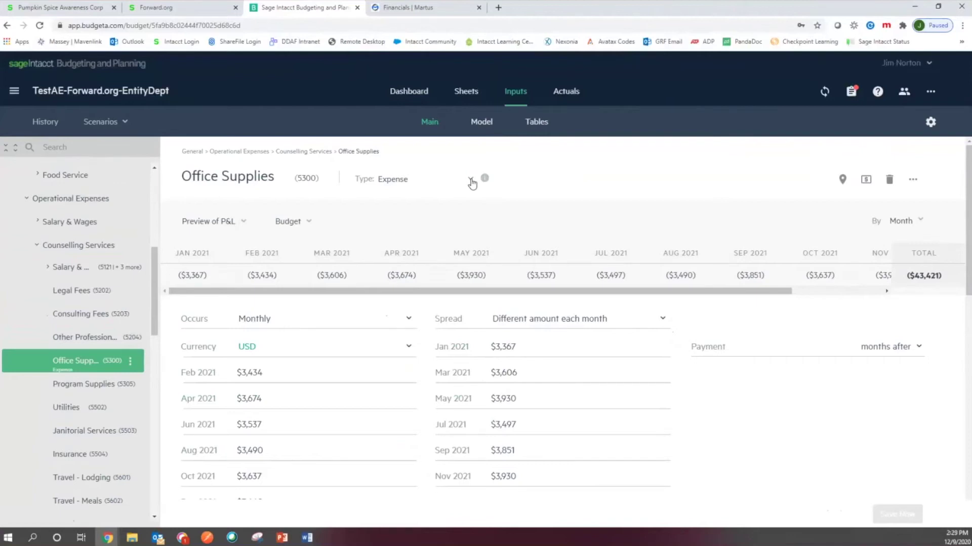
# - Review the selectable types for Office Supplies and the explanation of the Expense type, keeping Expense
pyautogui.moveTo(485, 181)
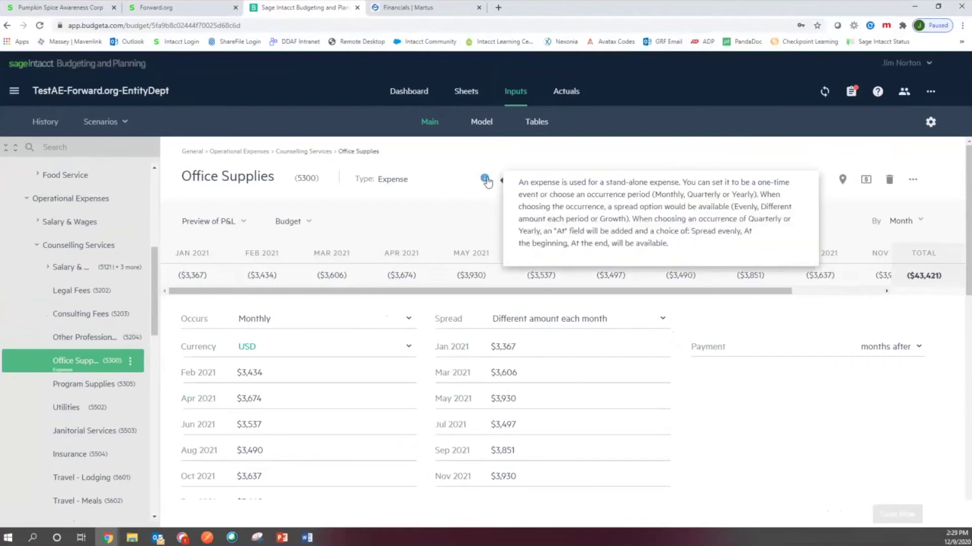
pyautogui.click(470, 180)
pyautogui.scroll(-1, 454, 199)
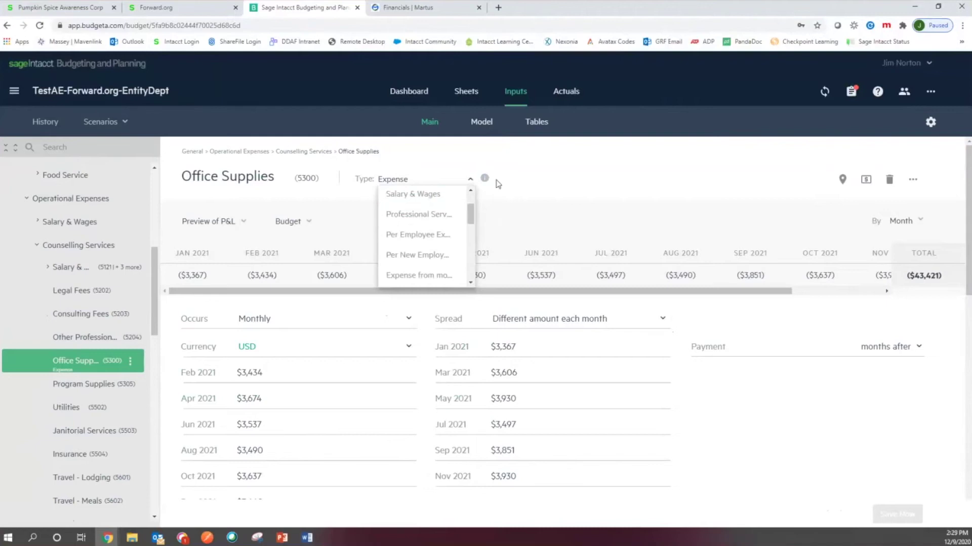
pyautogui.click(489, 209)
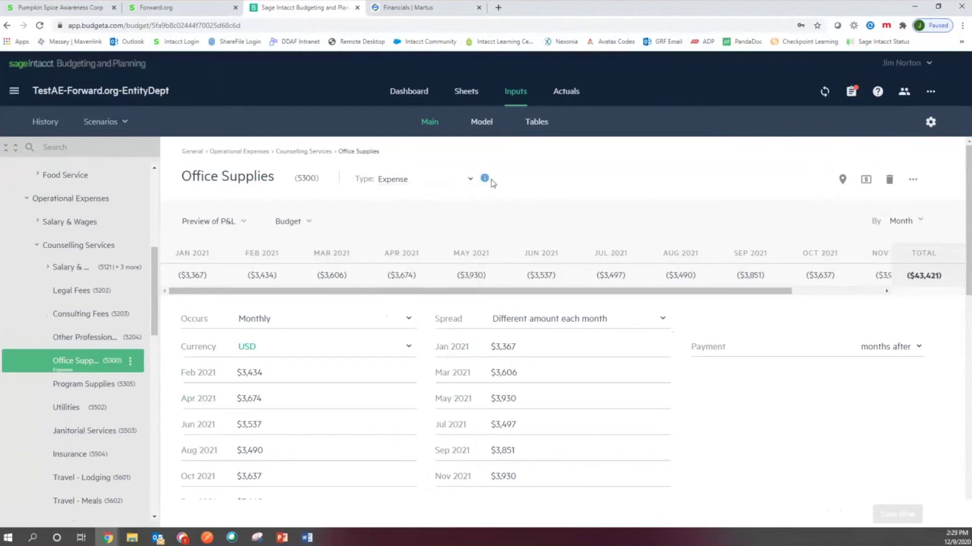
pyautogui.moveTo(487, 182)
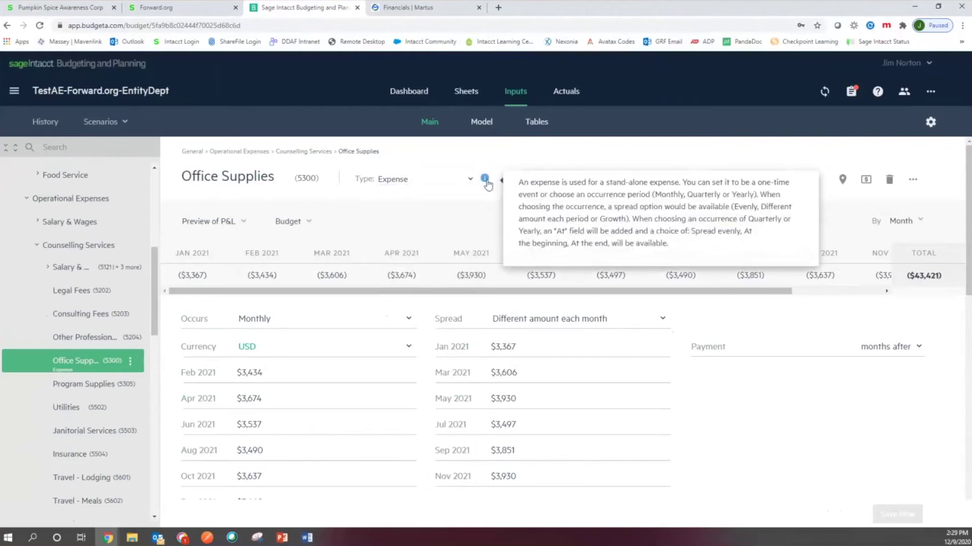
# - Examine the dimensions and depreciation settings of Office Supplies, including the depreciation years, asset type and start of usage
pyautogui.scroll(-5, 433, 320)
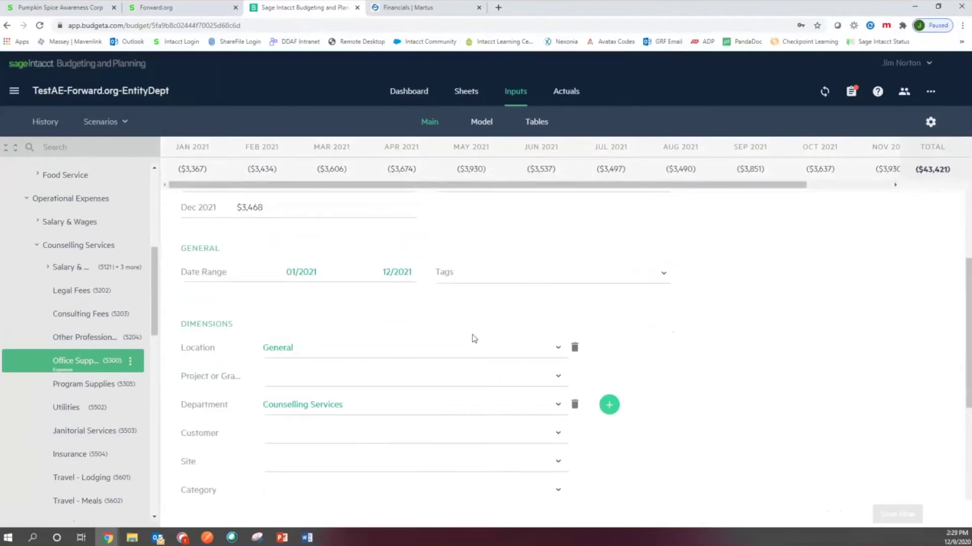
pyautogui.scroll(-3, 474, 339)
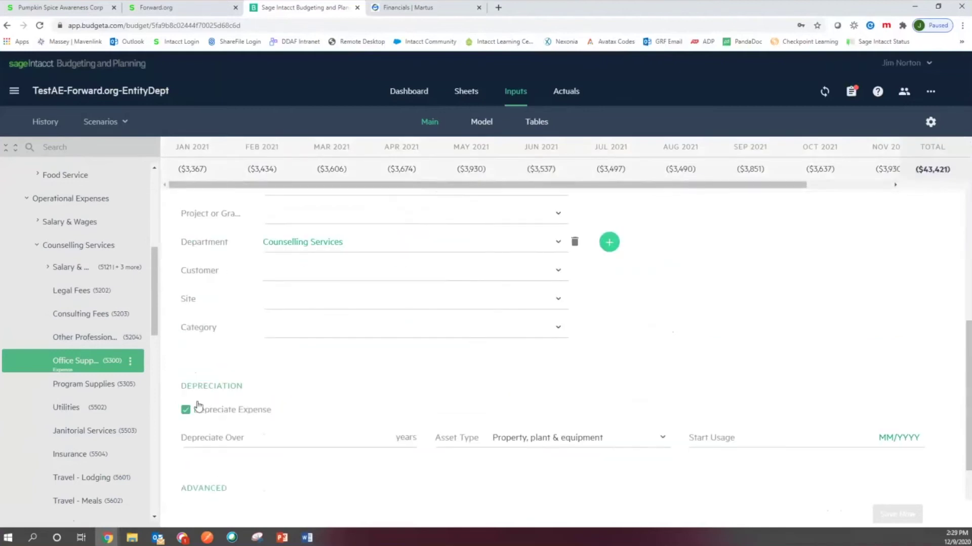
pyautogui.scroll(-1, 197, 402)
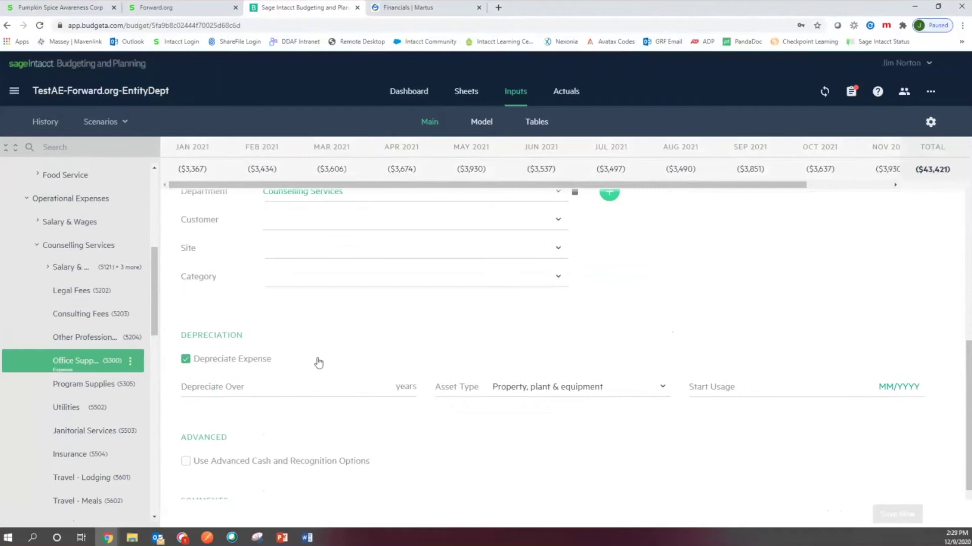
pyautogui.click(245, 390)
pyautogui.scroll(2, 332, 232)
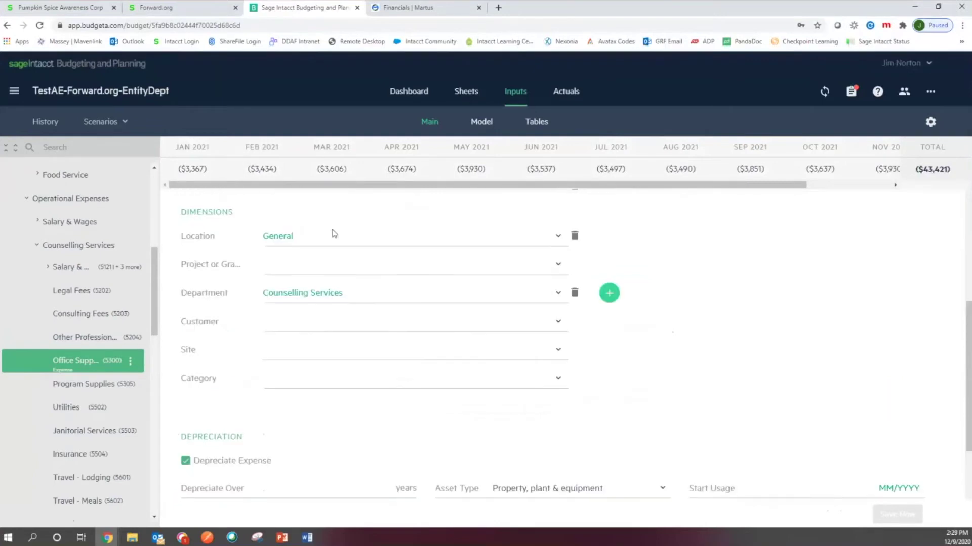
pyautogui.scroll(-3, 292, 354)
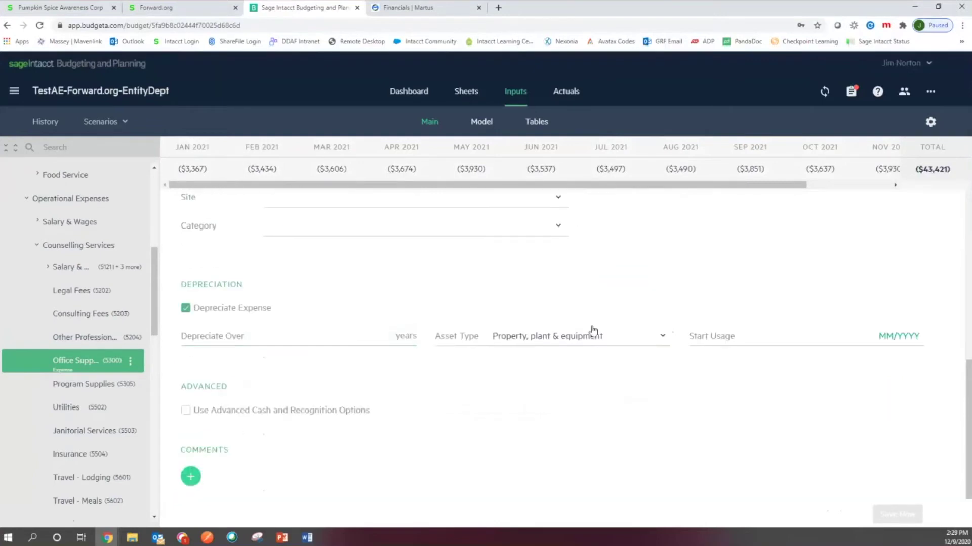
pyautogui.click(731, 340)
pyautogui.scroll(6, 295, 381)
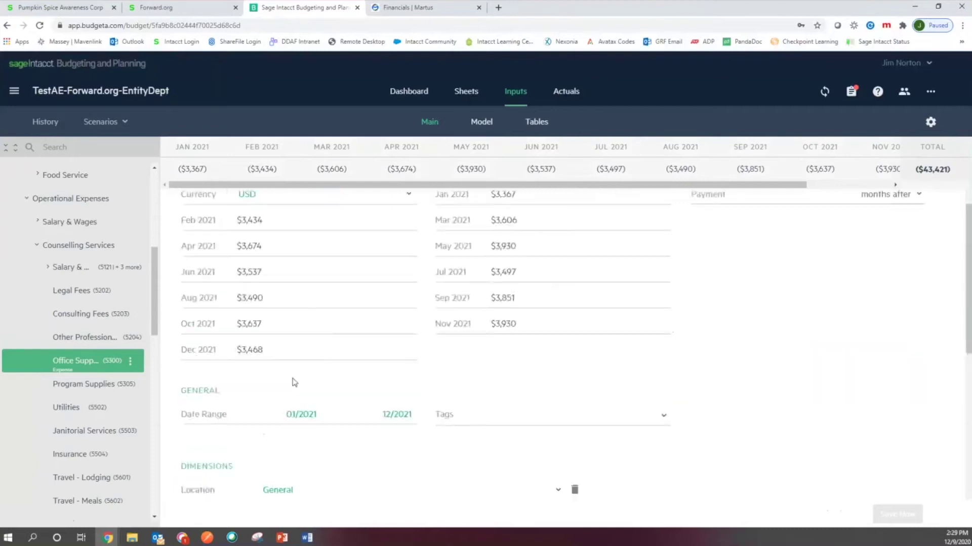
pyautogui.scroll(3, 295, 382)
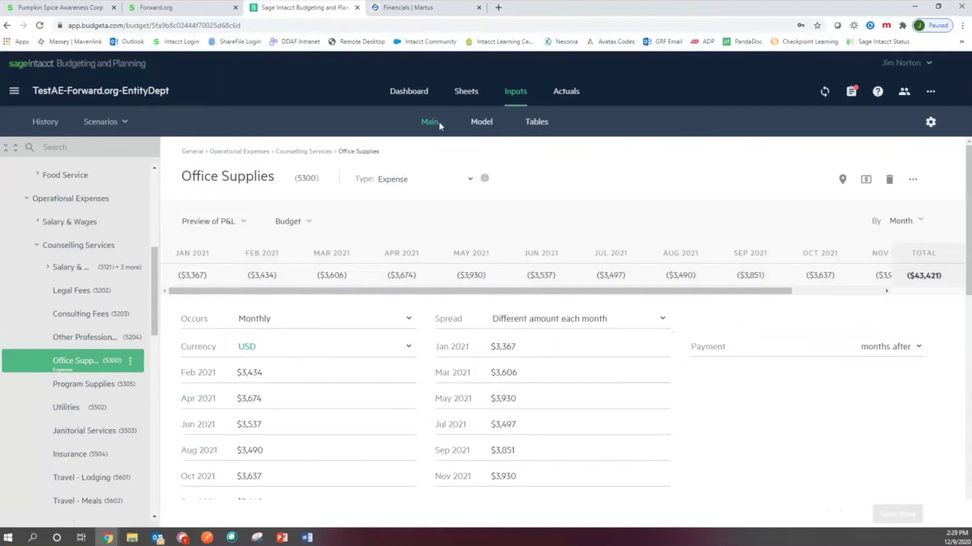
# - Open the Annual Meeting model under Events and review its fixed assumptions and model lines
pyautogui.click(476, 126)
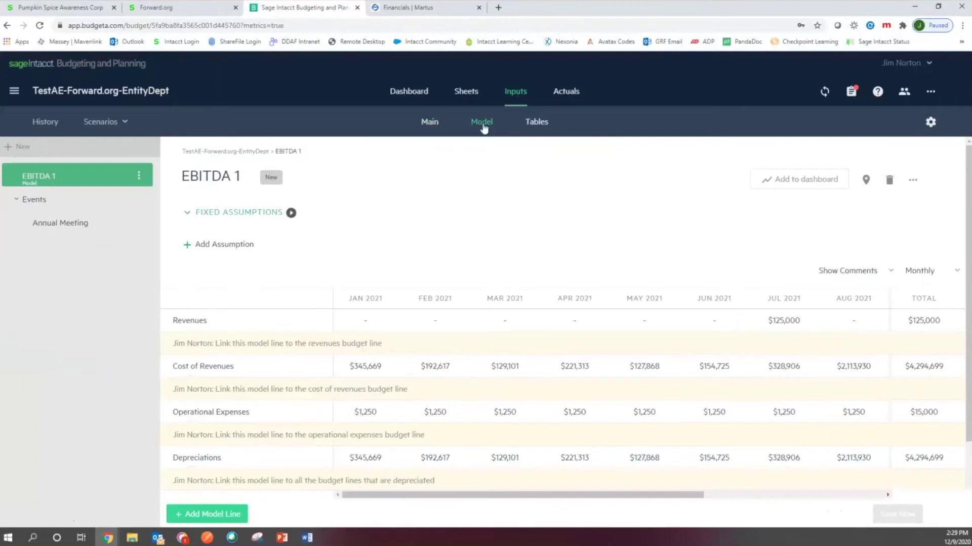
pyautogui.click(62, 223)
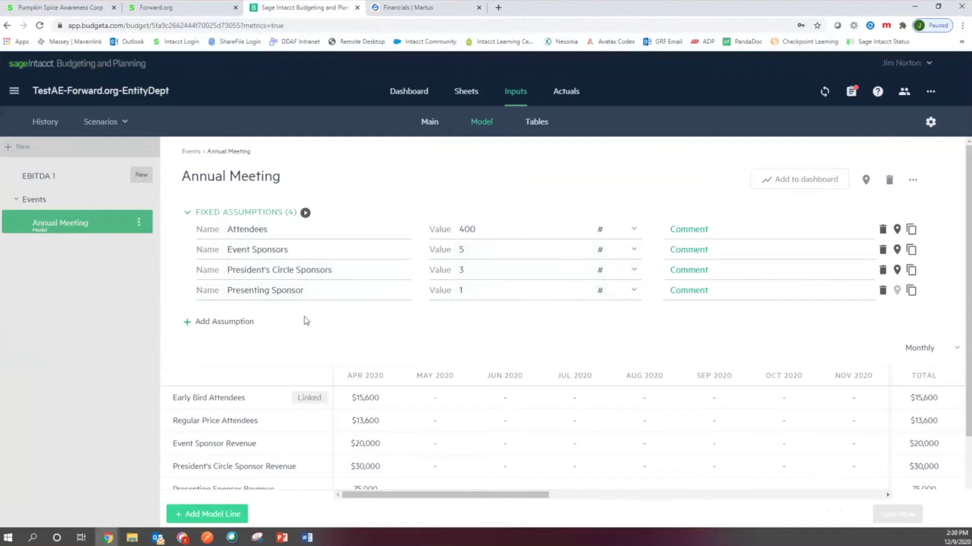
pyautogui.scroll(-2, 309, 319)
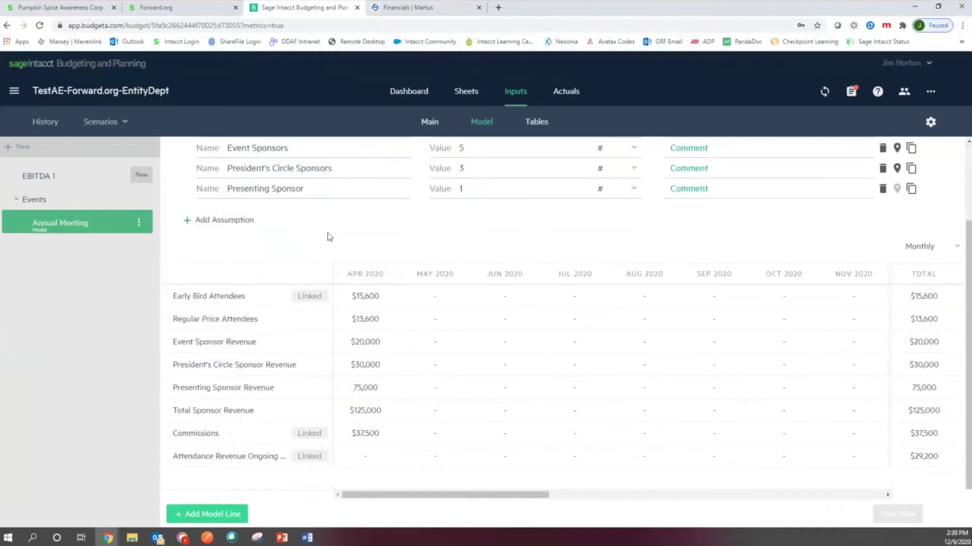
pyautogui.scroll(2, 329, 238)
pyautogui.scroll(-2, 412, 230)
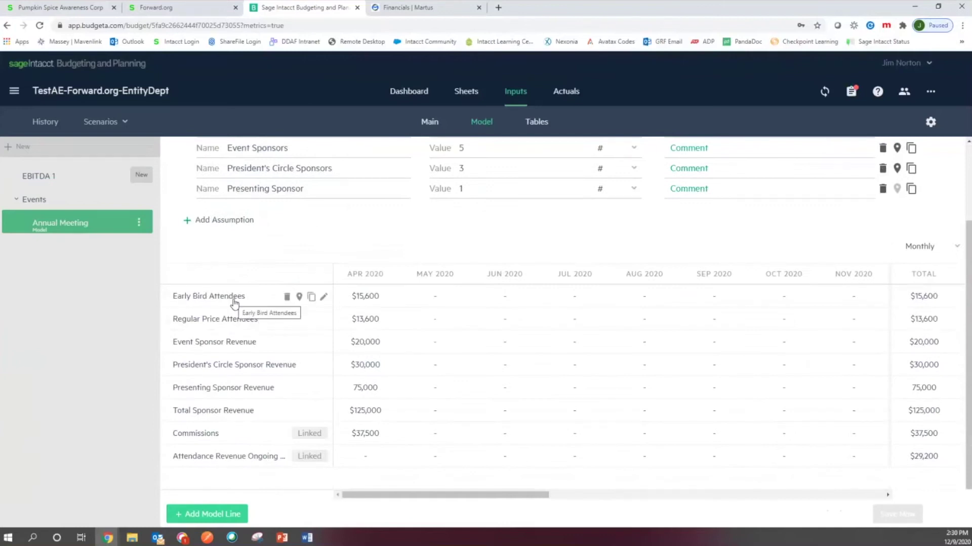
# - Open the Early Bird Attendees model line for editing and review its model type and amount formula
pyautogui.click(324, 299)
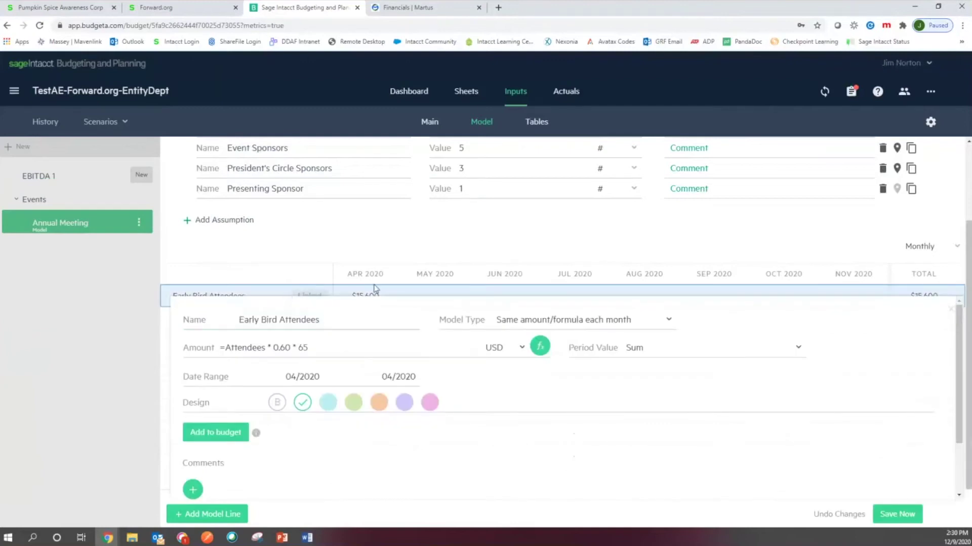
pyautogui.click(330, 320)
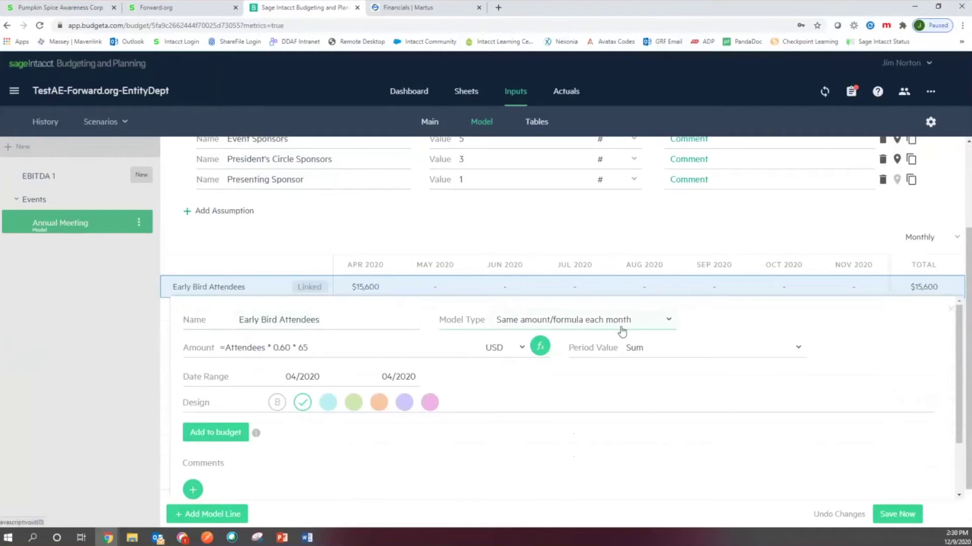
pyautogui.moveTo(317, 350)
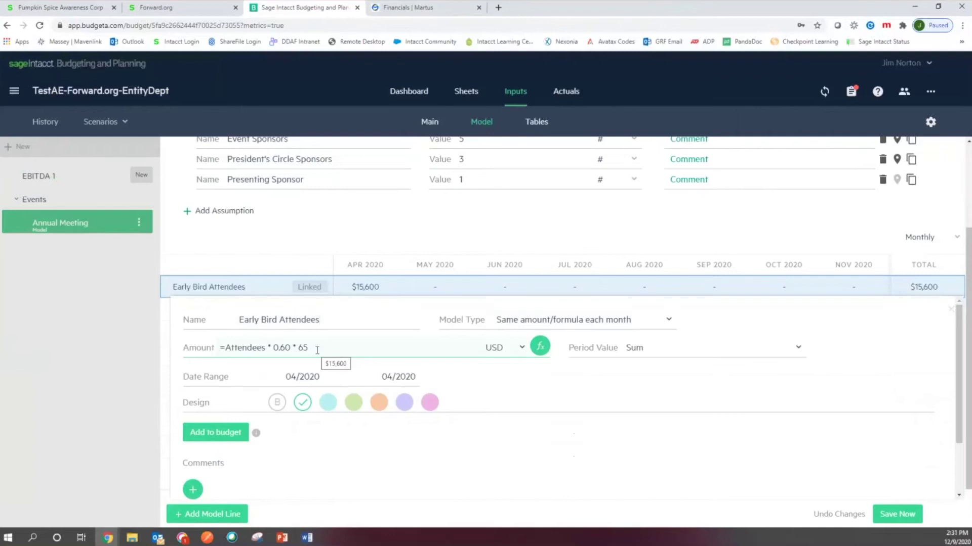
# - Examine the Early Bird Attendees amount formula and the model items available for it, keeping Attendees * 0.60 * 65
pyautogui.click(260, 348)
pyautogui.click(351, 349)
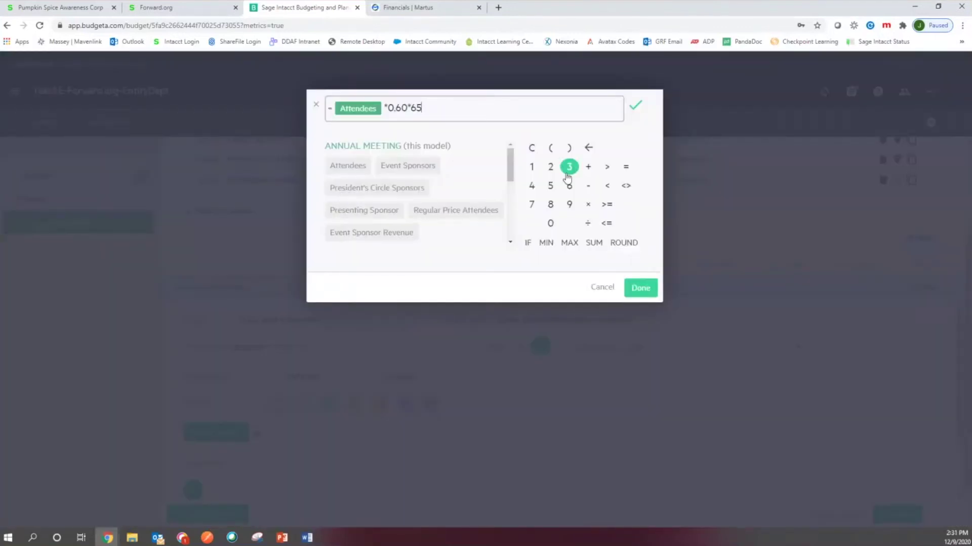
pyautogui.scroll(-5, 414, 181)
pyautogui.scroll(5, 353, 170)
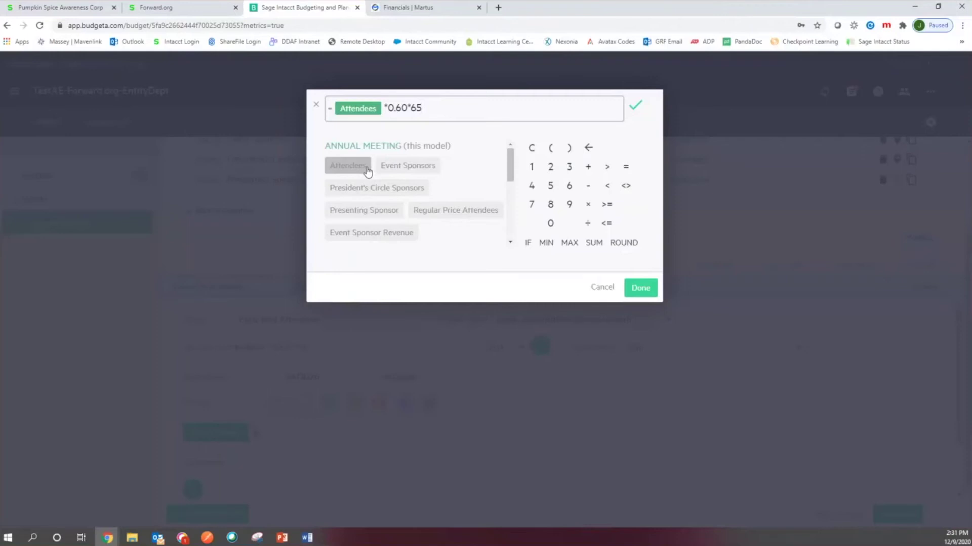
pyautogui.scroll(-3, 407, 190)
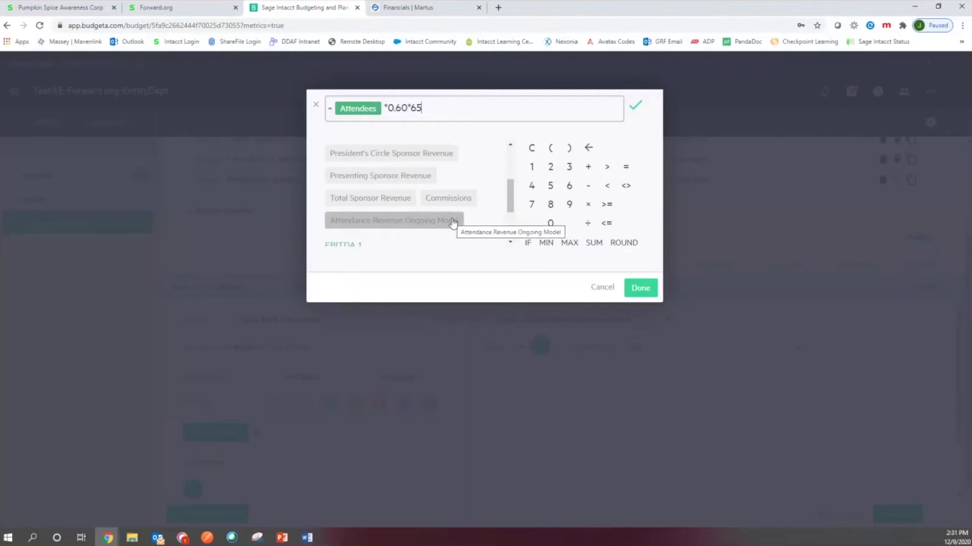
pyautogui.scroll(3, 452, 223)
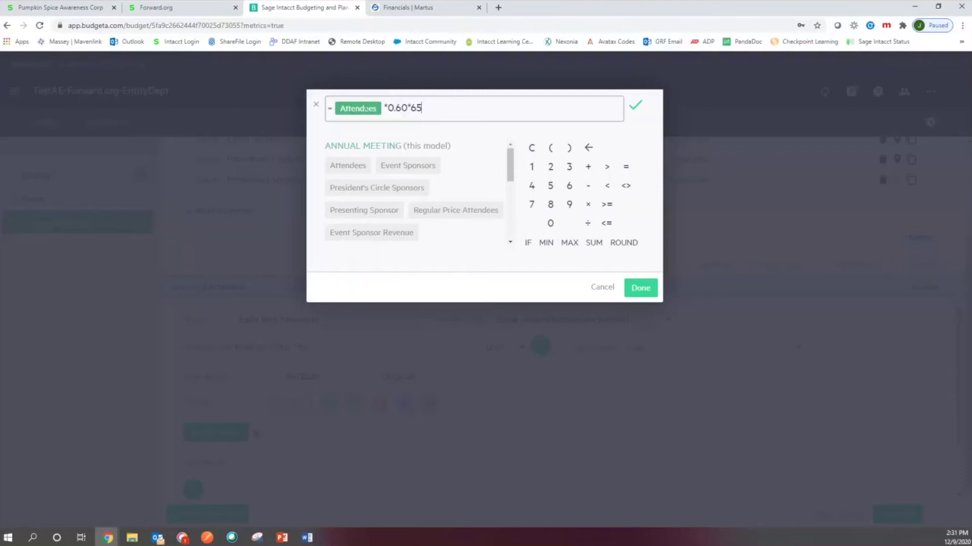
pyautogui.doubleClick(418, 108)
pyautogui.click(442, 107)
pyautogui.click(640, 288)
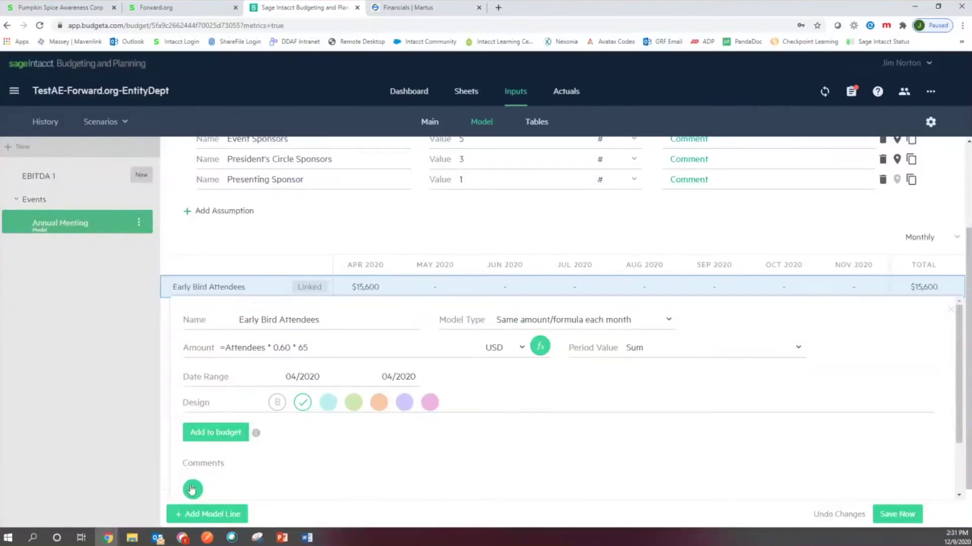
# - Add the comment "In this model line, use Attendees * 60% * ticket price" to Early Bird Attendees and save
pyautogui.click(191, 490)
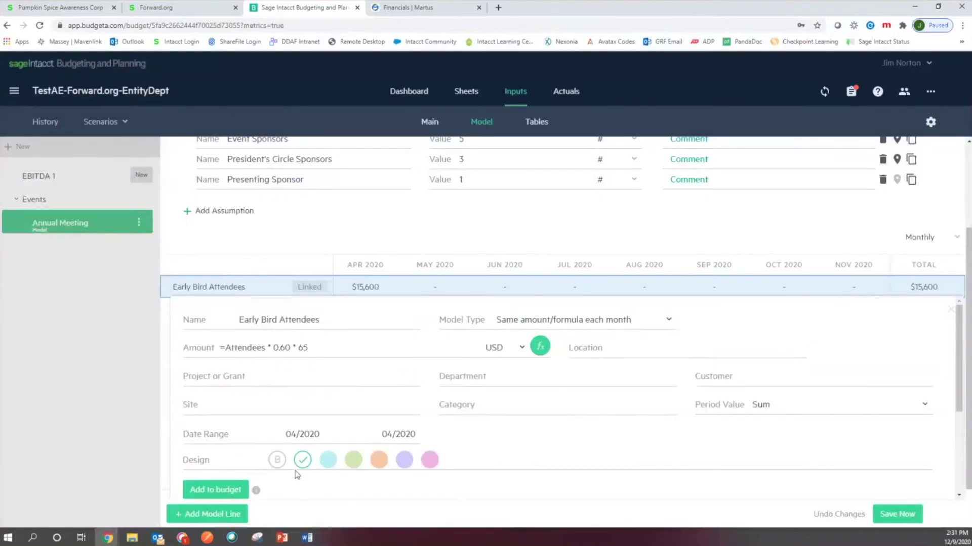
pyautogui.scroll(-1, 274, 458)
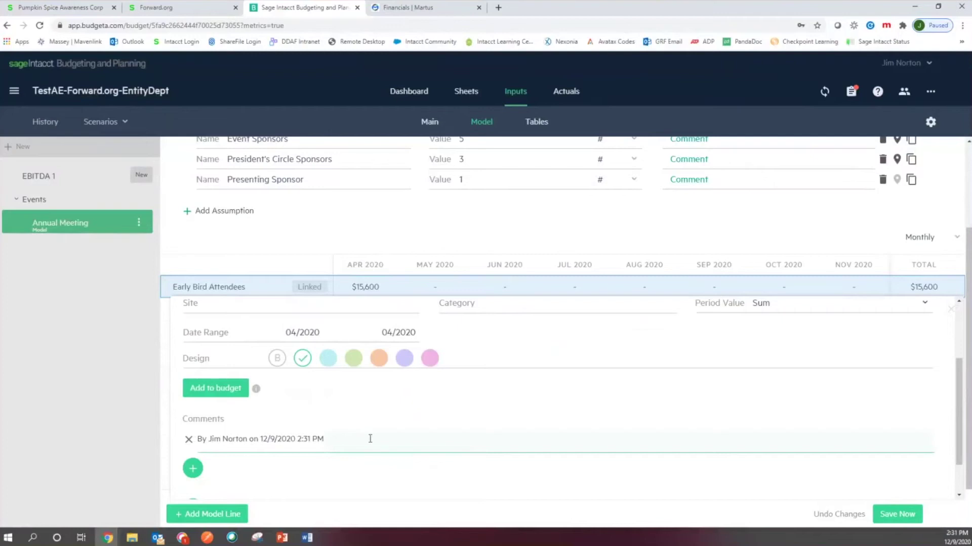
pyautogui.write('In this ')
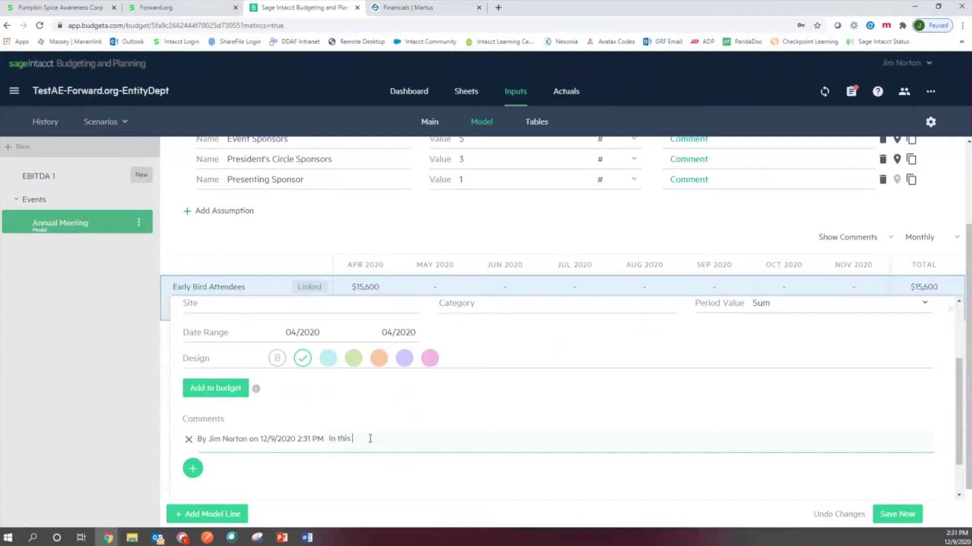
pyautogui.write('model line, use Attendees * 60% * ticket price')
pyautogui.click(897, 514)
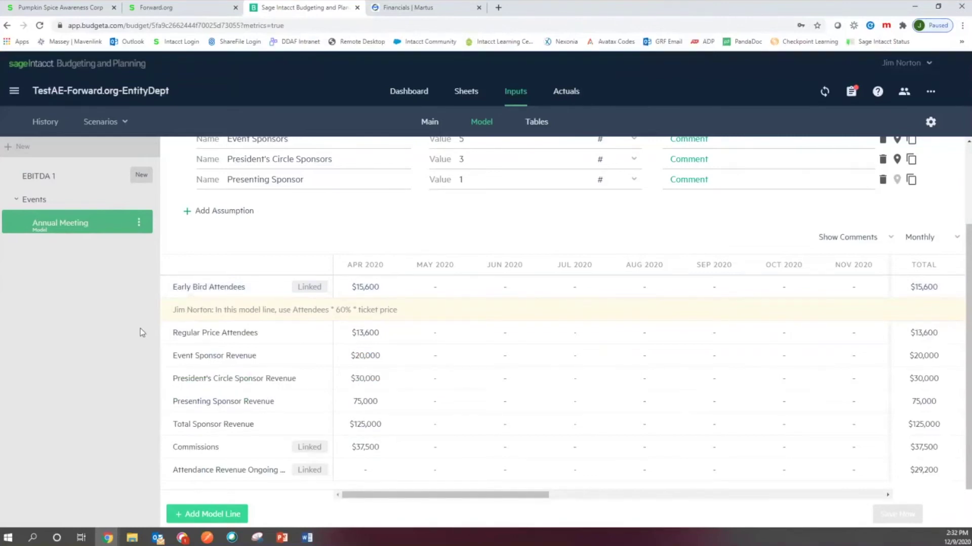
# - Reopen the Early Bird Attendees model line to check its linked budget line, and save the model
pyautogui.moveTo(322, 288)
pyautogui.click(324, 289)
pyautogui.scroll(-2, 452, 397)
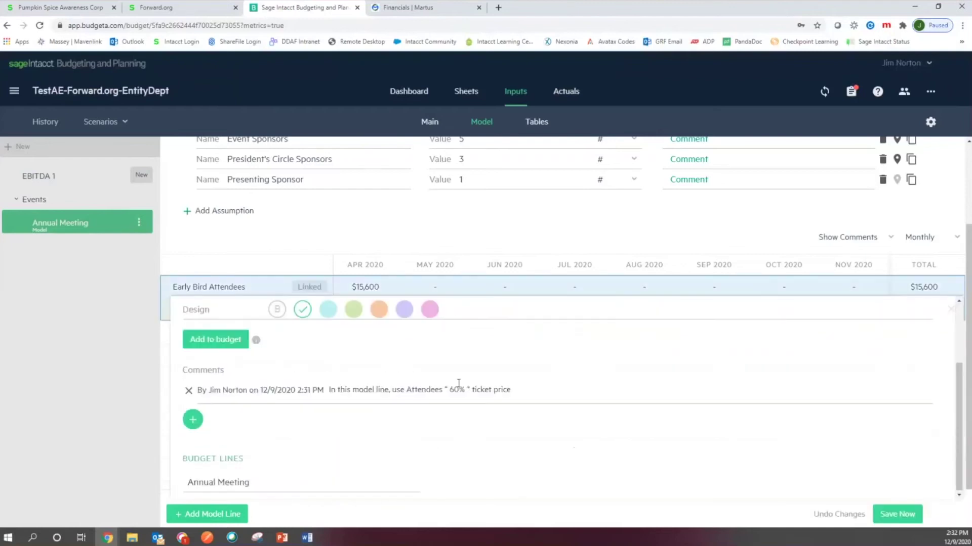
pyautogui.click(194, 481)
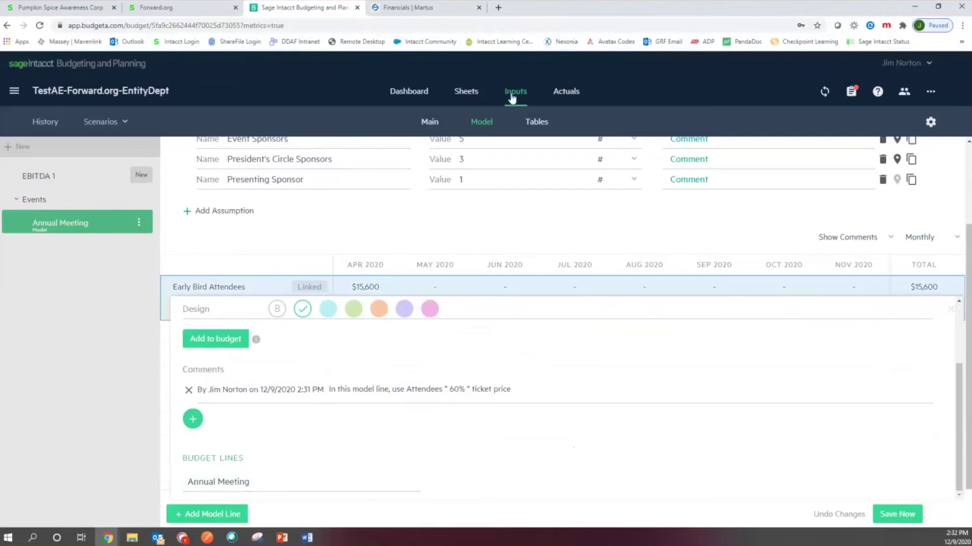
pyautogui.click(897, 514)
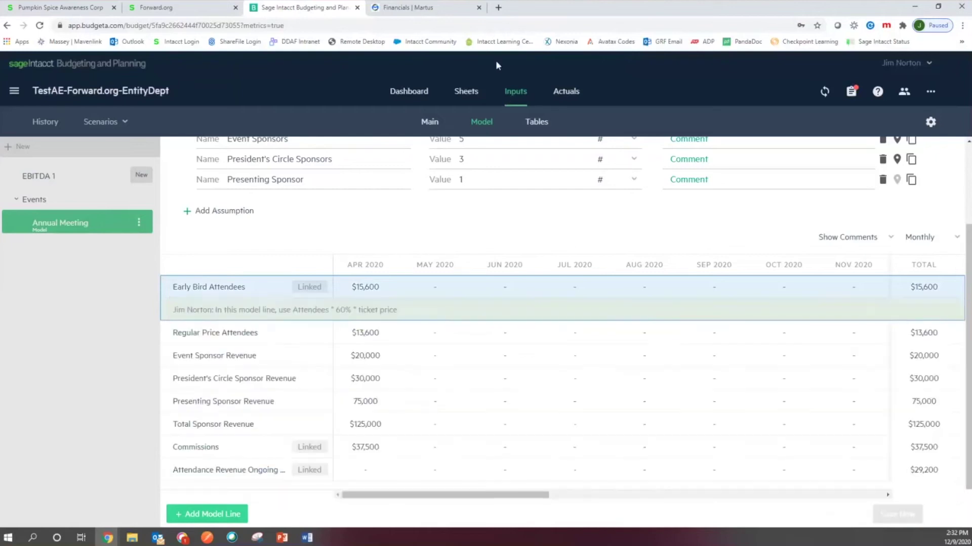
# - Search the main inputs for "Annual Meeting" and open the Annual Meeting (4399) revenue line under Shoreline's Events
pyautogui.click(429, 121)
pyautogui.click(93, 150)
pyautogui.write('Annual Meeting')
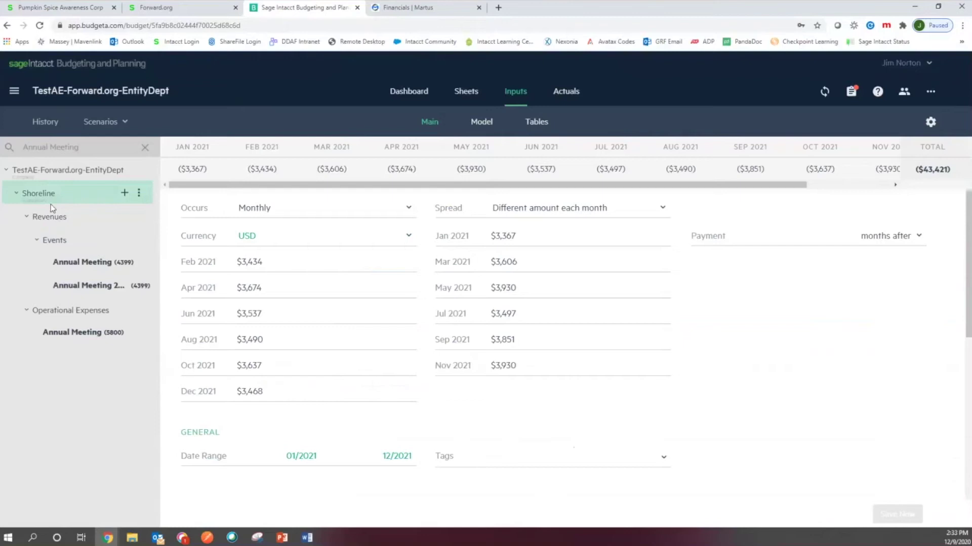
pyautogui.click(77, 263)
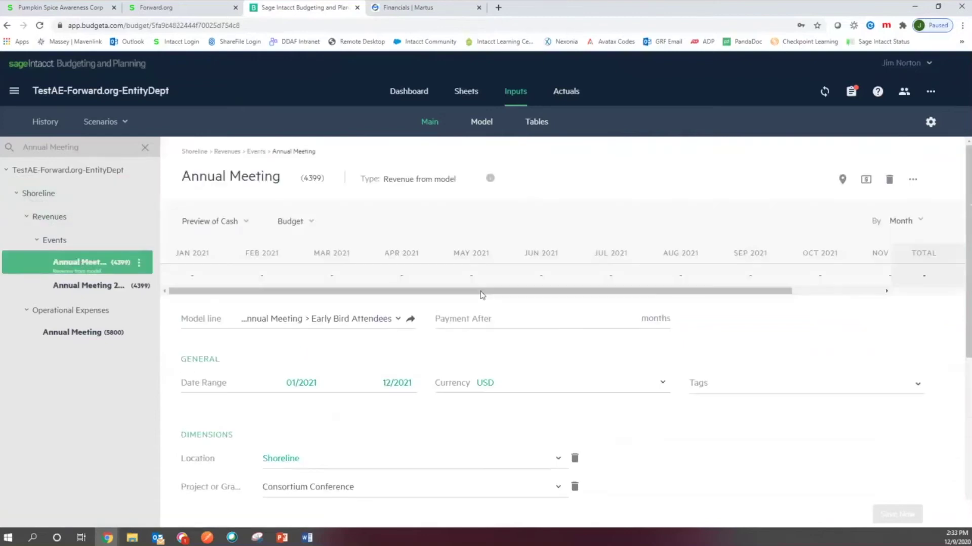
pyautogui.moveTo(529, 292); pyautogui.dragTo(506, 291)
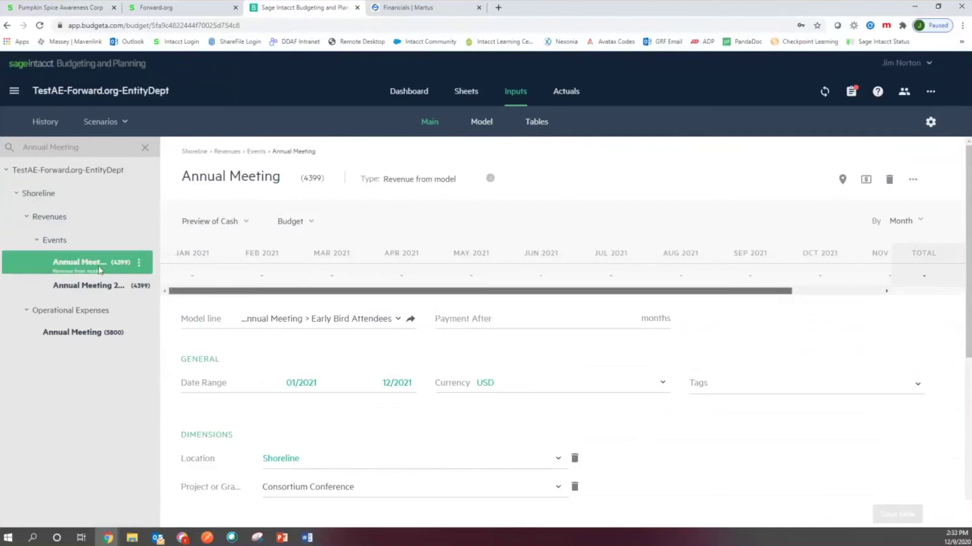
# - Open the Annual Meeting 2021 revenue line and follow its model line link to review the Annual Meeting model's assumptions
pyautogui.click(93, 291)
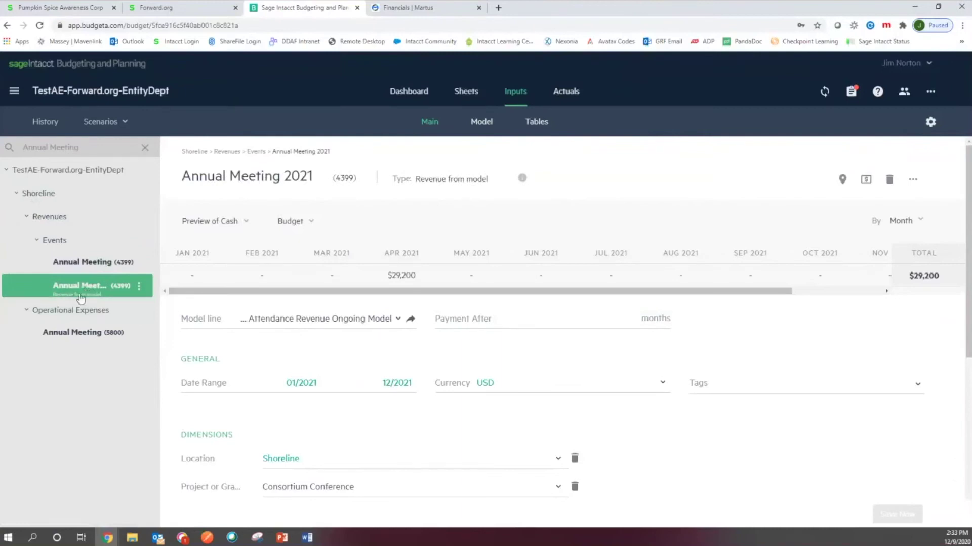
pyautogui.click(412, 321)
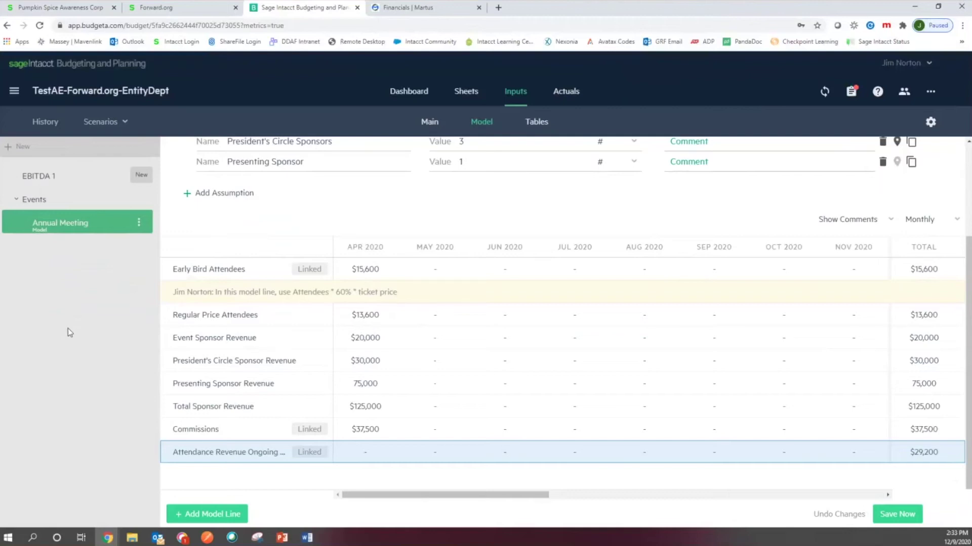
pyautogui.scroll(3, 435, 254)
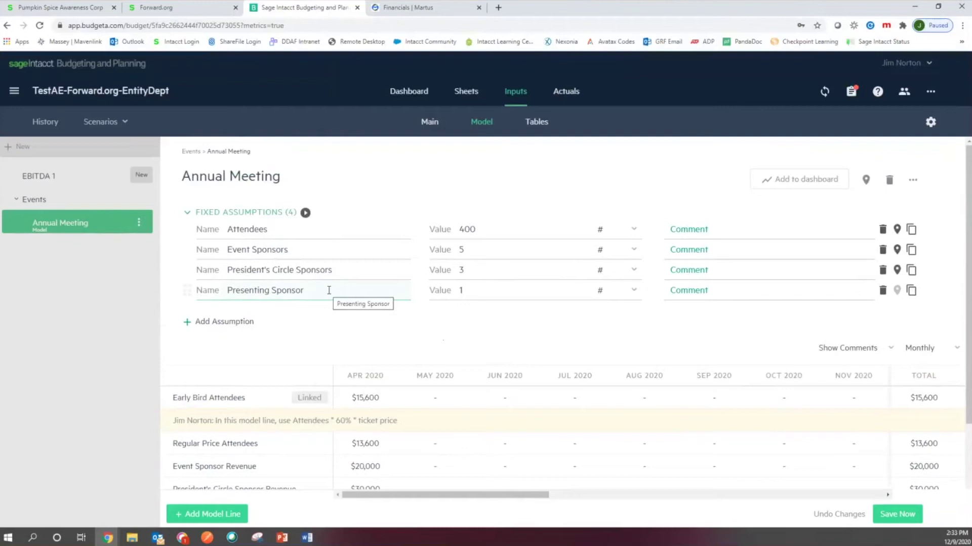
# - Return to the main inputs, clear the search, and collapse General's Revenues and the Counselling Services group under Operational Expenses
pyautogui.click(431, 122)
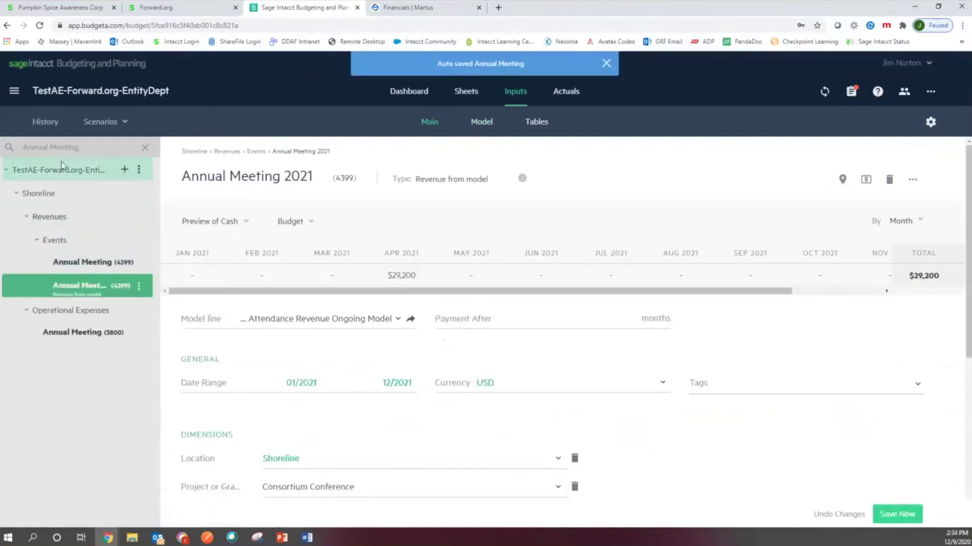
pyautogui.click(144, 148)
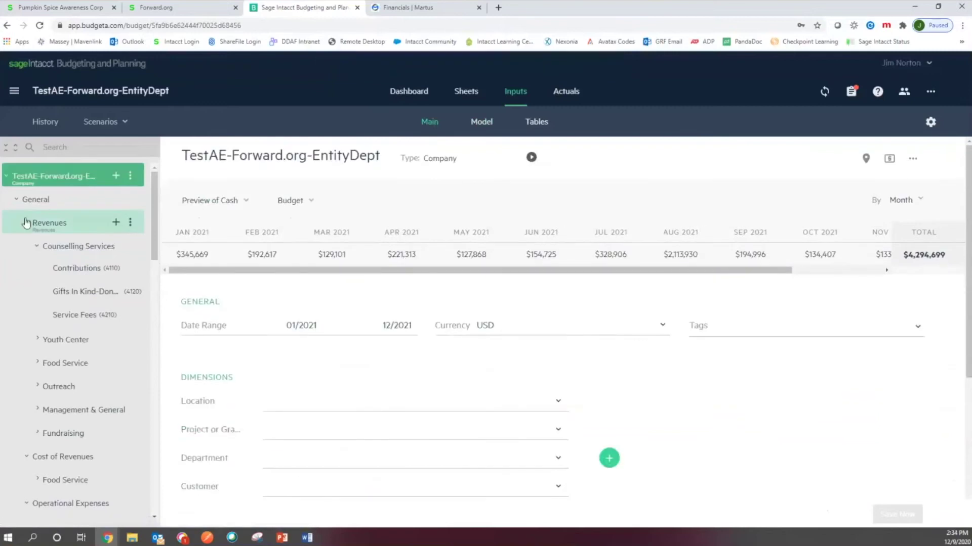
pyautogui.click(24, 223)
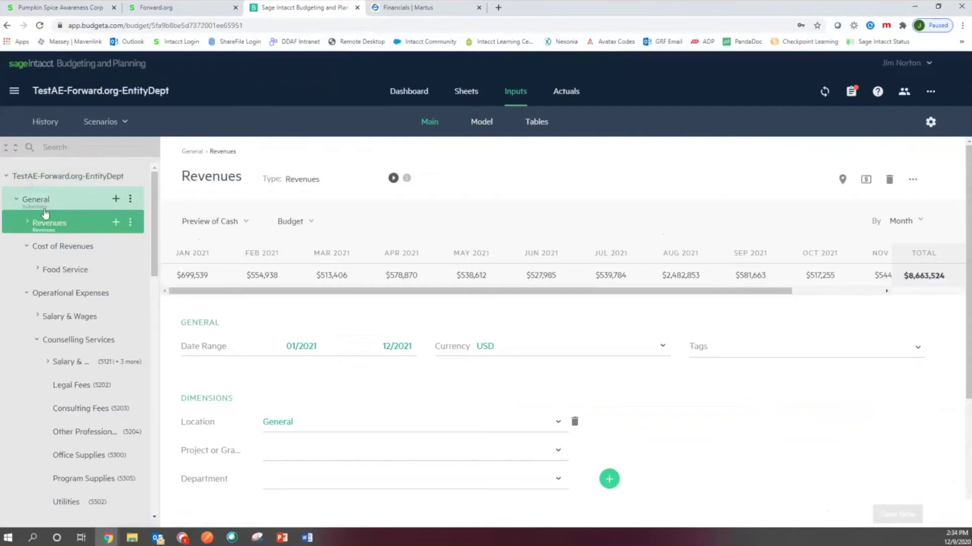
pyautogui.click(65, 183)
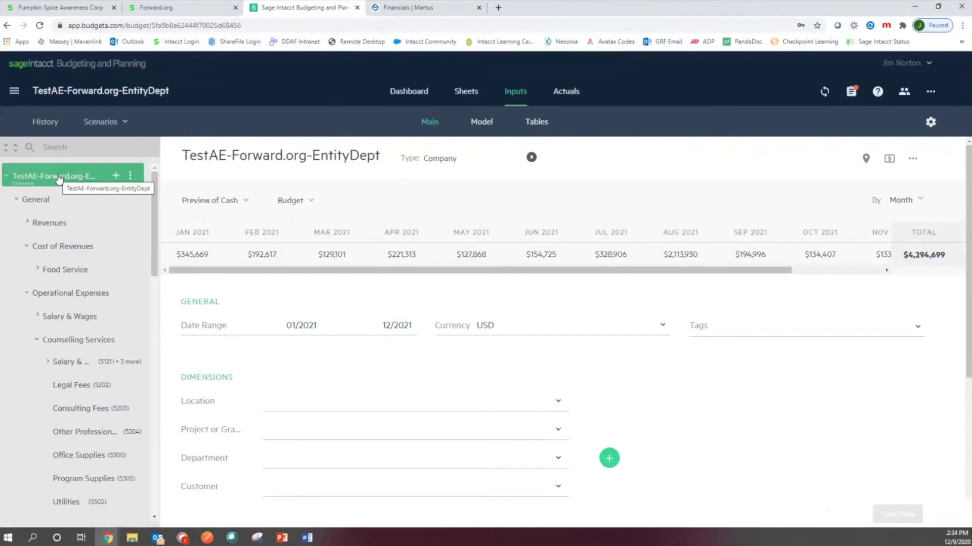
pyautogui.click(8, 178)
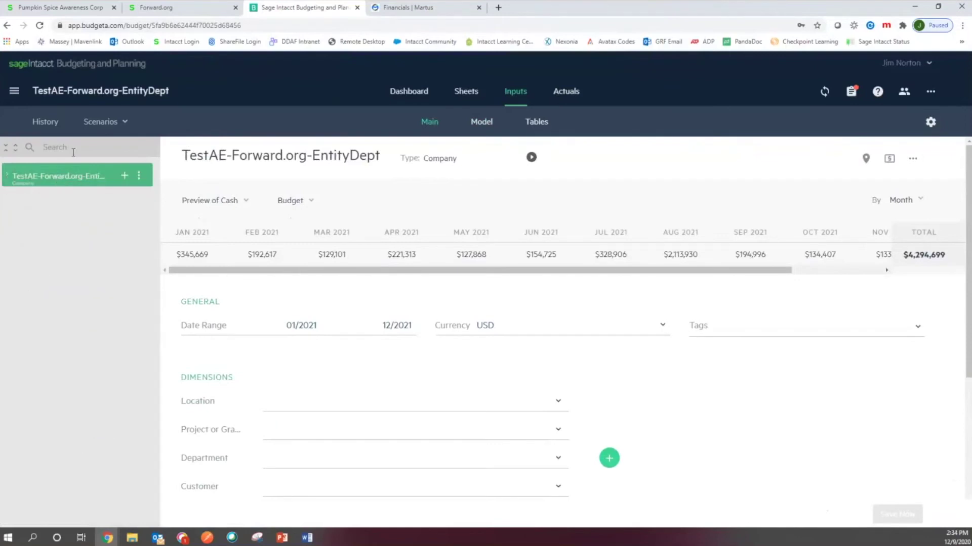
pyautogui.click(8, 178)
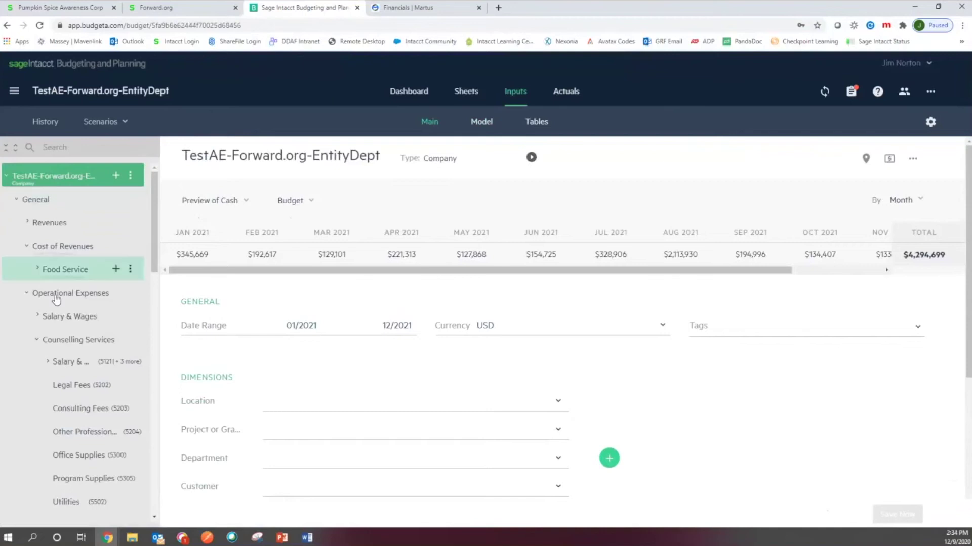
pyautogui.click(35, 344)
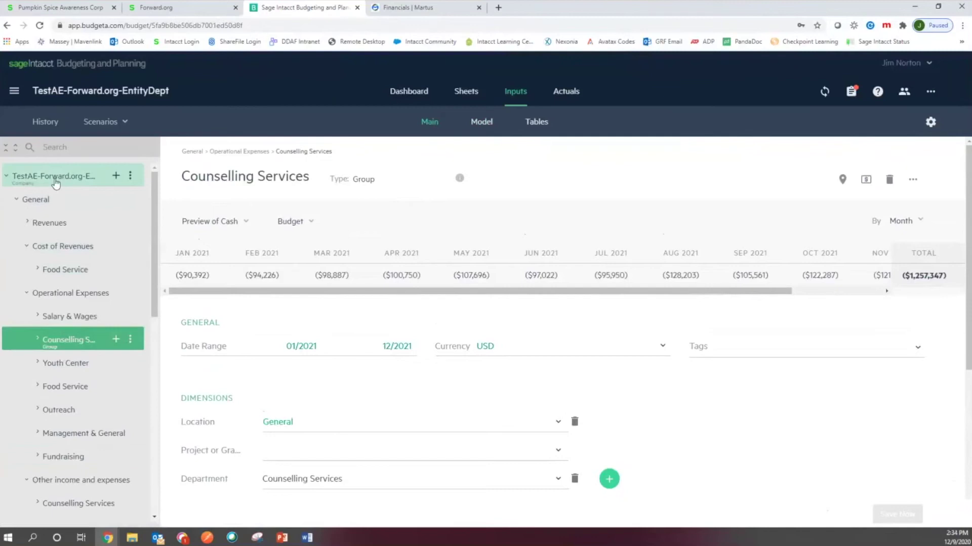
# - Open the sharing settings of the TestAE-Forward.org-EntityDept company and review the invitation permission options, keeping Can view
pyautogui.click(131, 179)
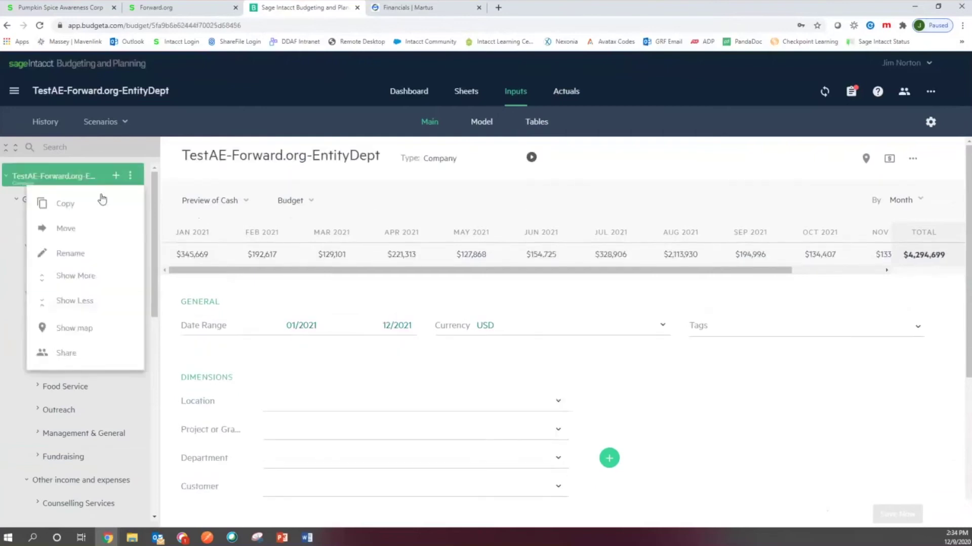
pyautogui.click(66, 354)
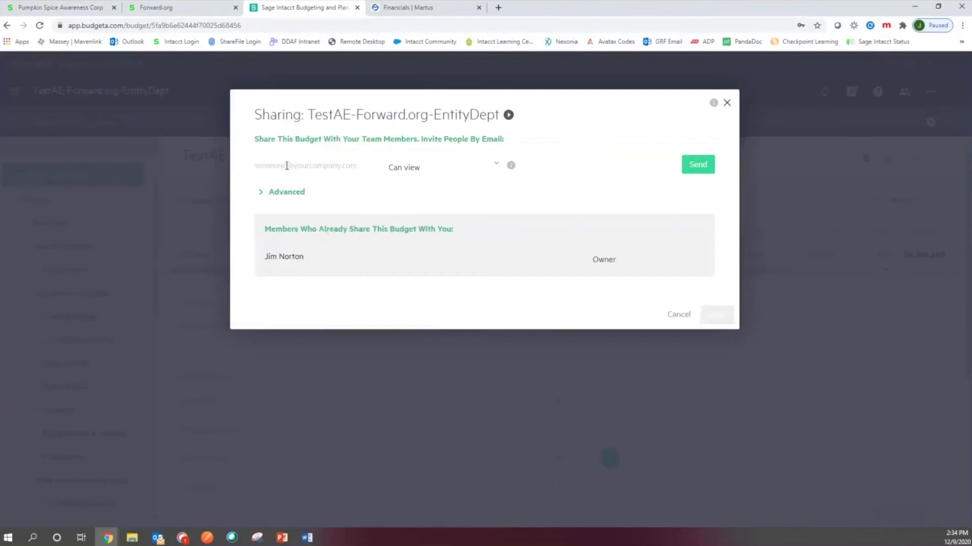
pyautogui.click(483, 167)
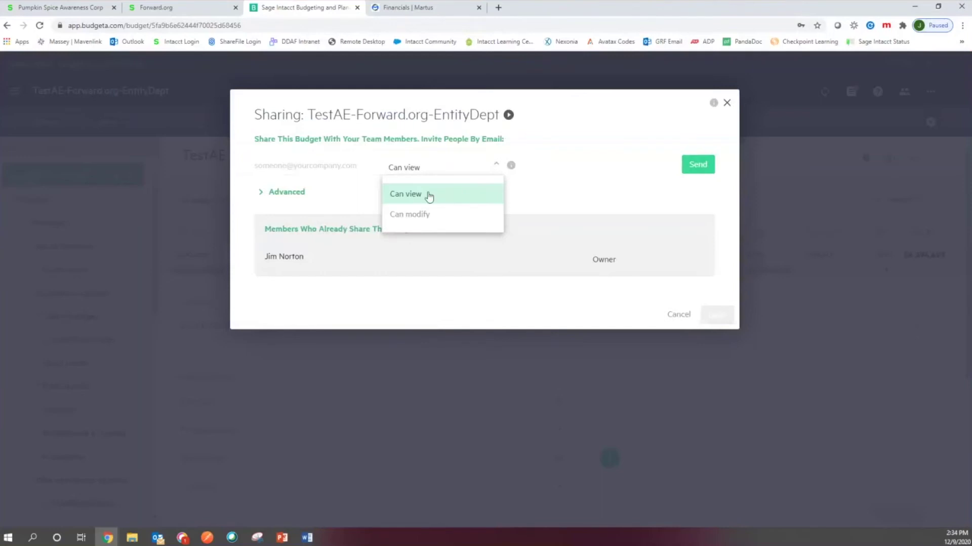
pyautogui.click(308, 165)
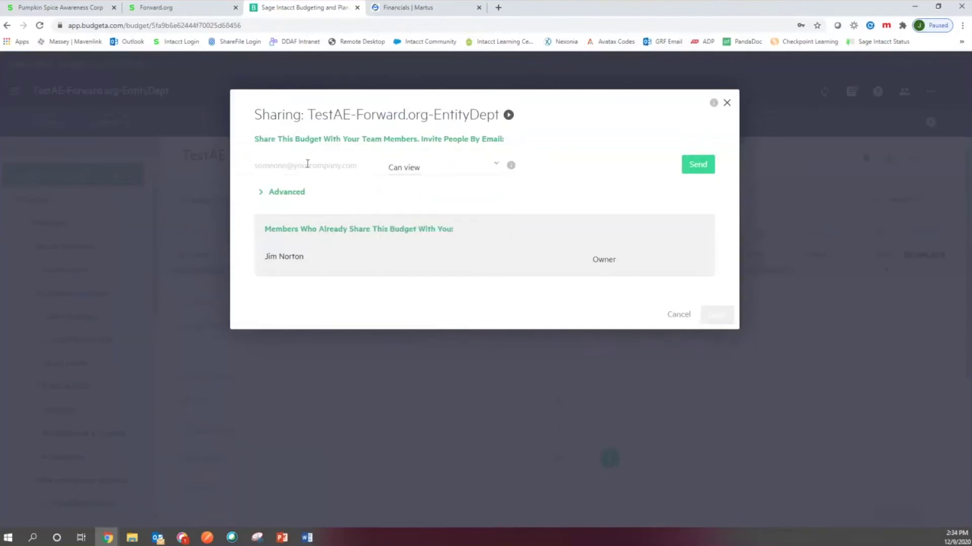
# - Try excluding the Operational Expenses > Salary & Wages line in the advanced sharing options, and remove the exclusion again
pyautogui.click(262, 193)
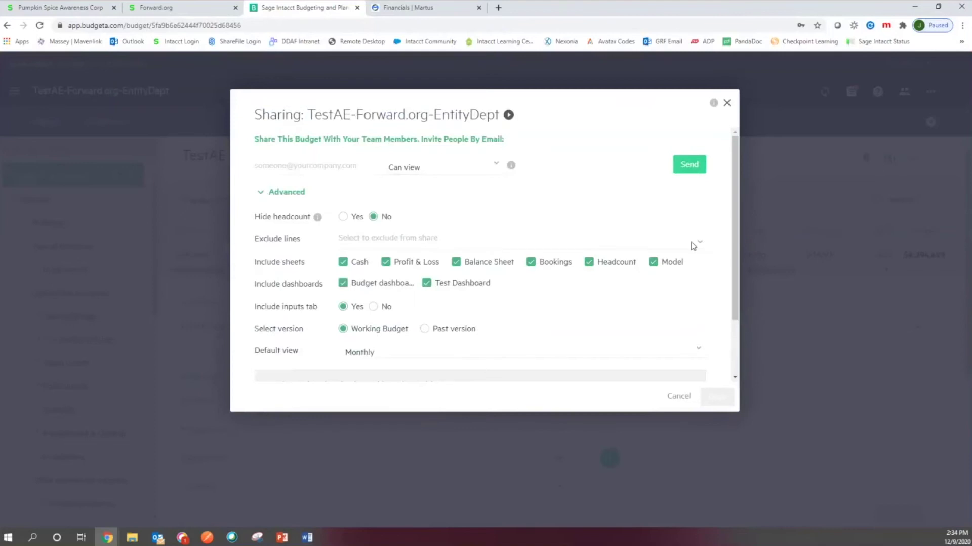
pyautogui.click(495, 247)
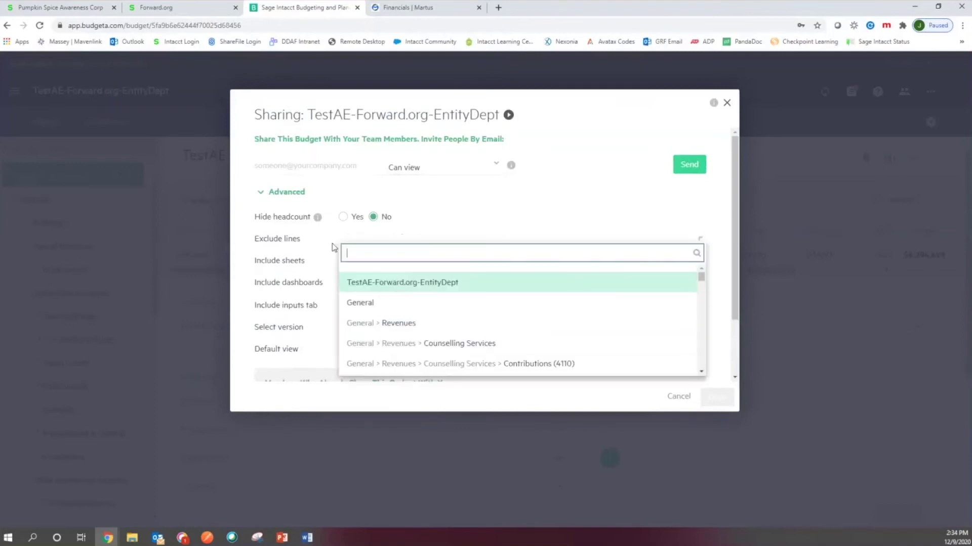
pyautogui.scroll(-1, 404, 311)
pyautogui.scroll(-2, 419, 309)
pyautogui.click(421, 266)
pyautogui.write('salari')
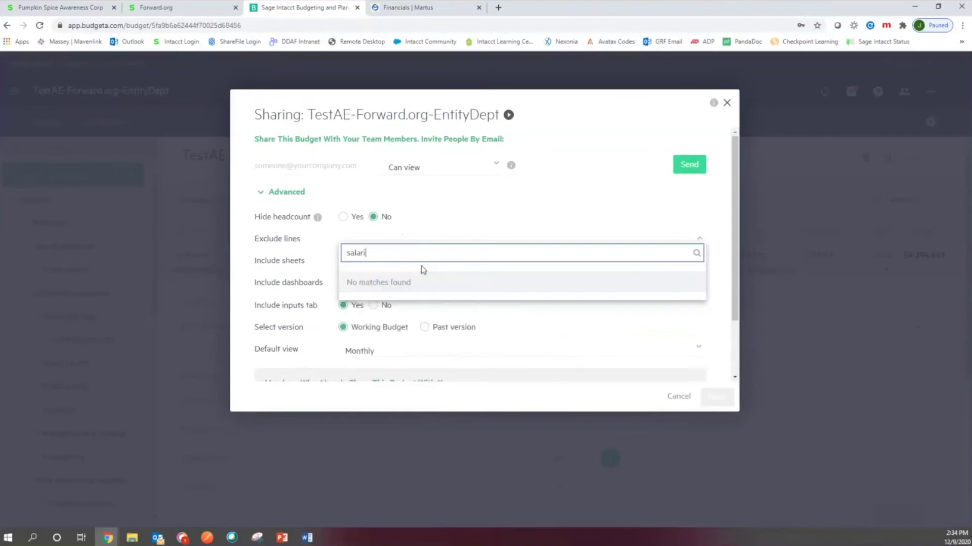
pyautogui.press('BackSpace')
pyautogui.click(472, 283)
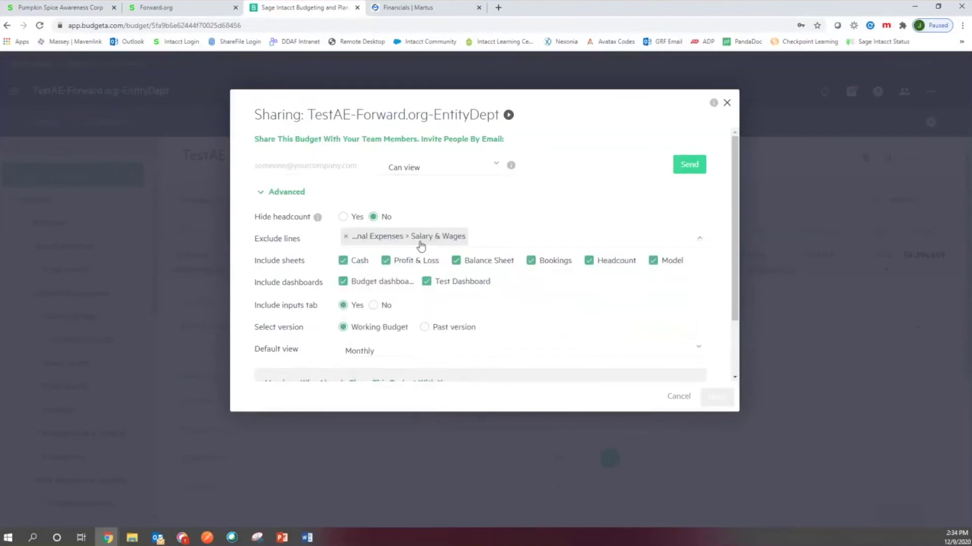
pyautogui.click(346, 237)
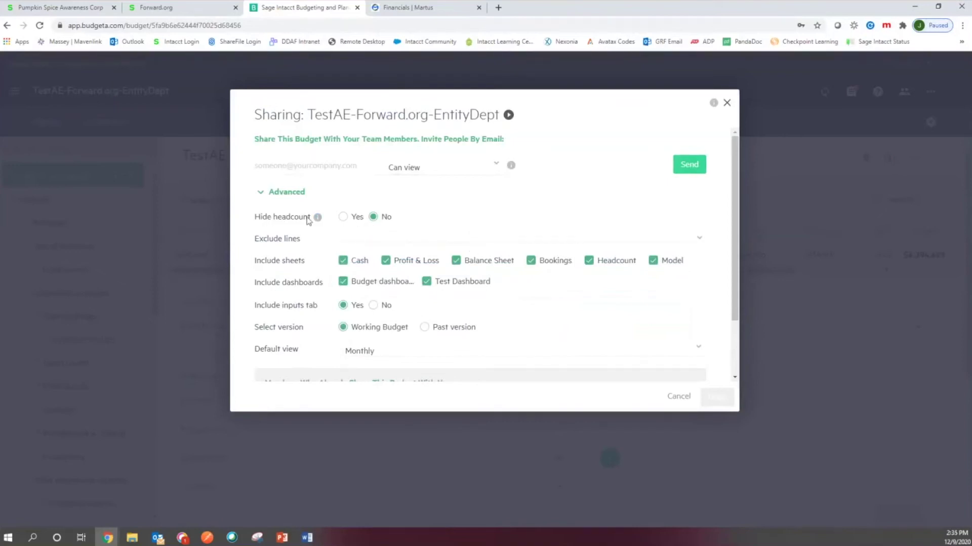
# - Review the company's hide headcount, sheet, dashboard, version and default view sharing options, and close the sharing settings without inviting anyone
pyautogui.moveTo(318, 219)
pyautogui.scroll(-2, 488, 295)
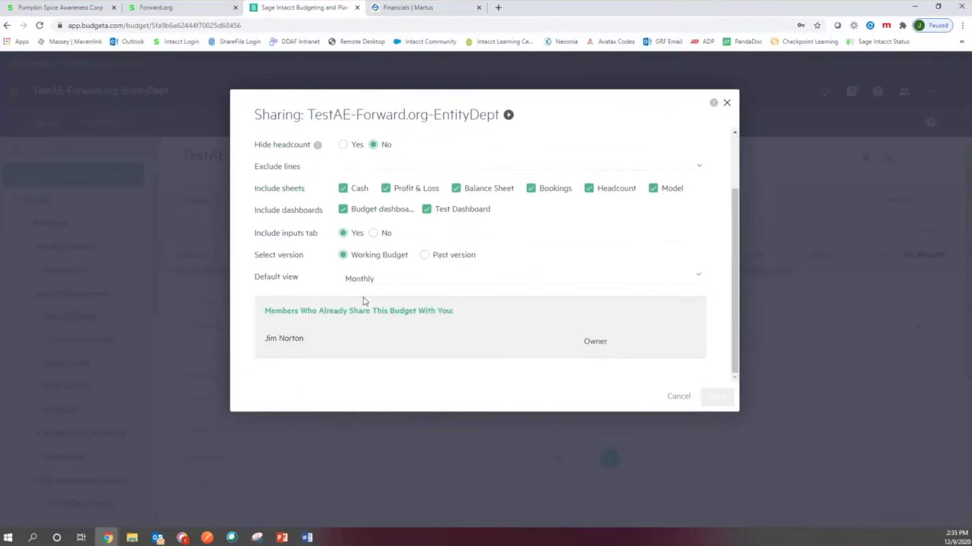
pyautogui.scroll(2, 464, 276)
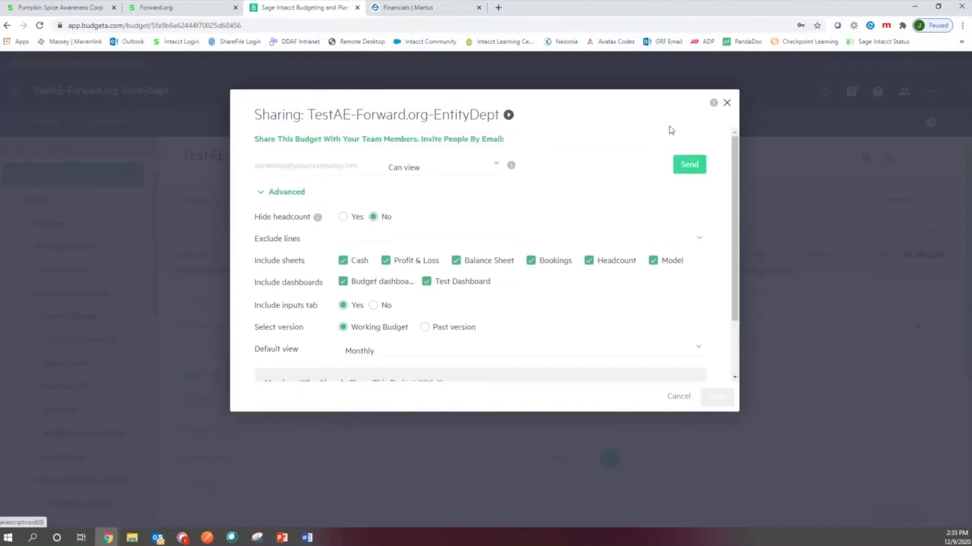
pyautogui.click(727, 103)
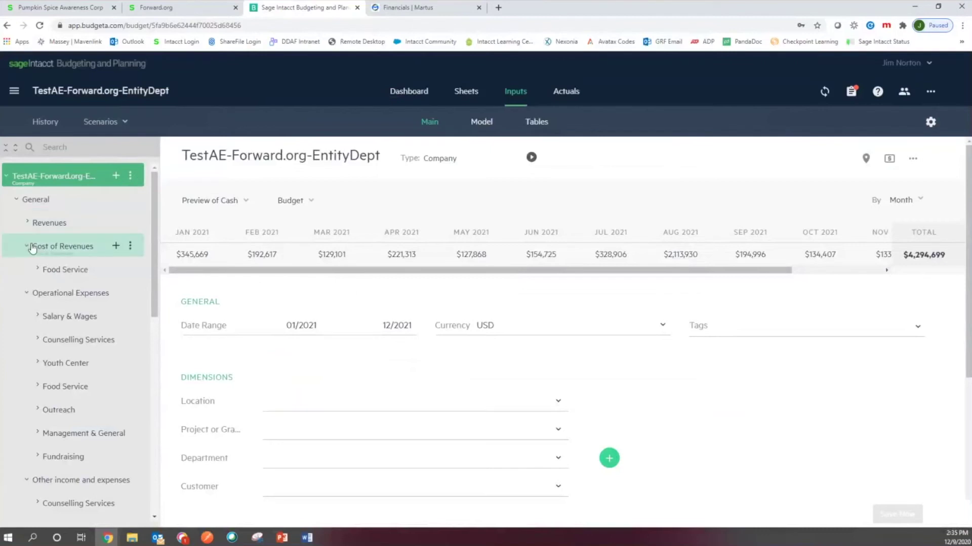
# - Collapse General's Operational Expenses, review the sharing options of General's Revenues line, and close them without sending an invitation
pyautogui.click(27, 297)
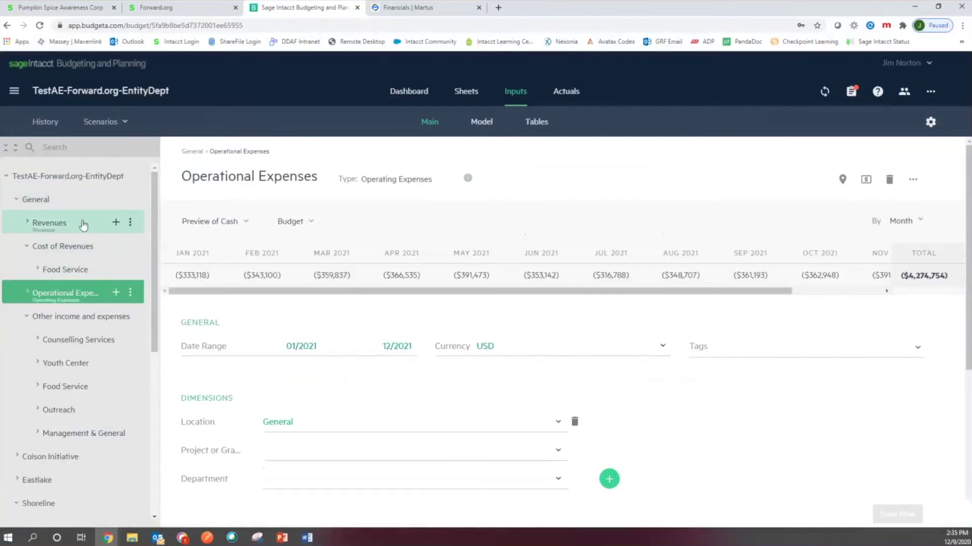
pyautogui.click(131, 223)
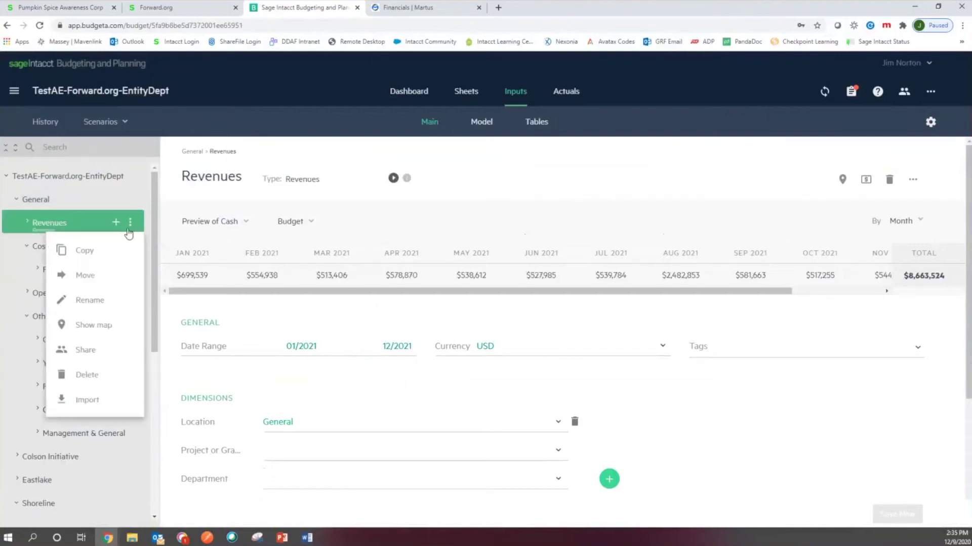
pyautogui.click(91, 348)
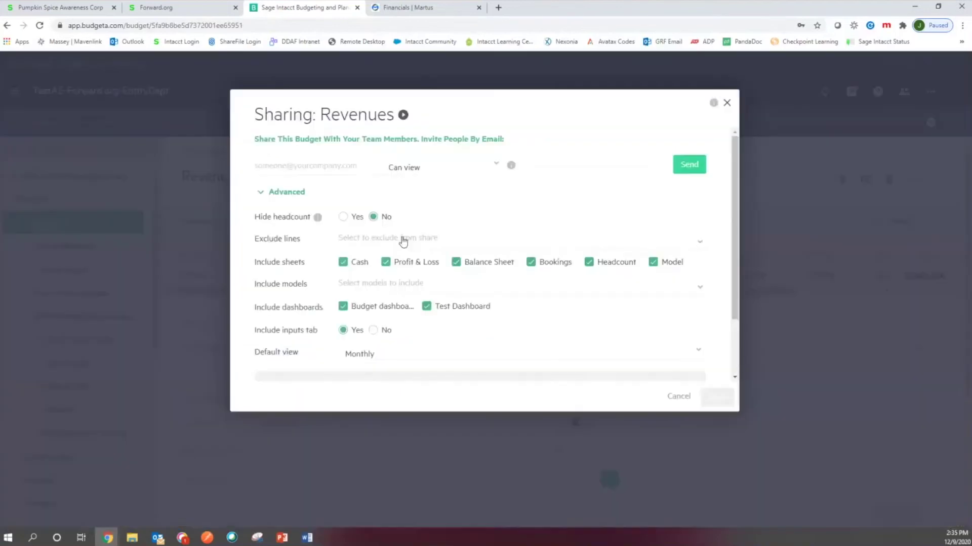
pyautogui.click(727, 103)
pyautogui.moveTo(133, 248)
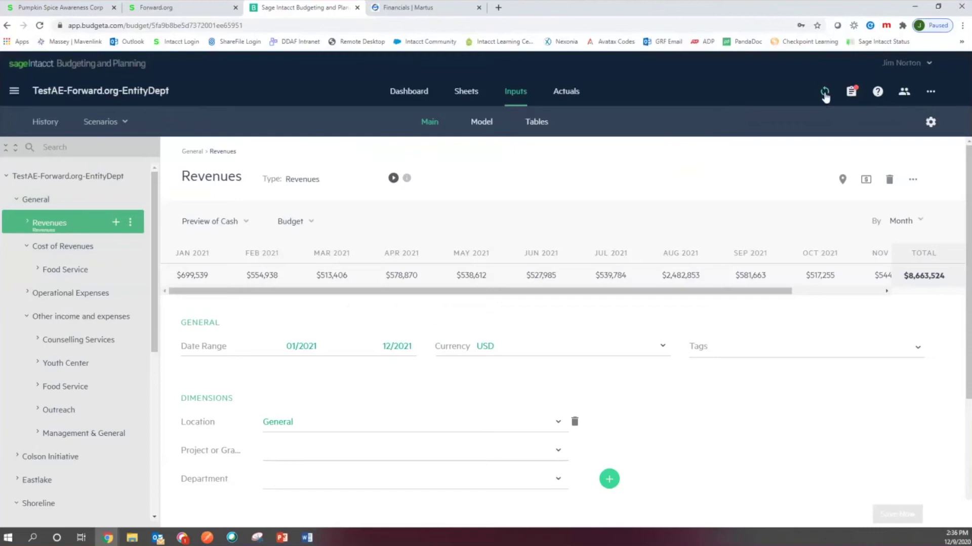
# - Open the Profit & Loss sheet and check the 2021 net profit/loss row
pyautogui.click(464, 99)
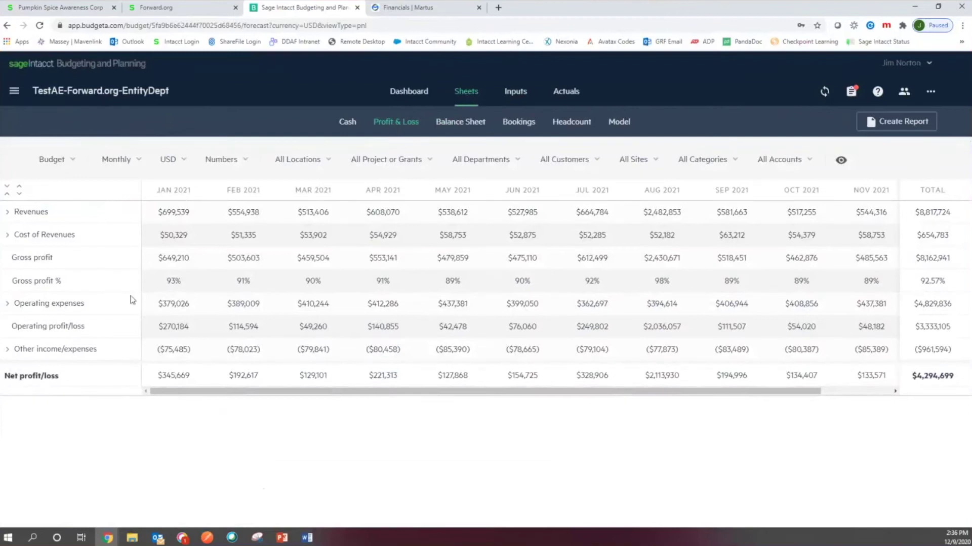
pyautogui.moveTo(248, 392); pyautogui.dragTo(23, 383)
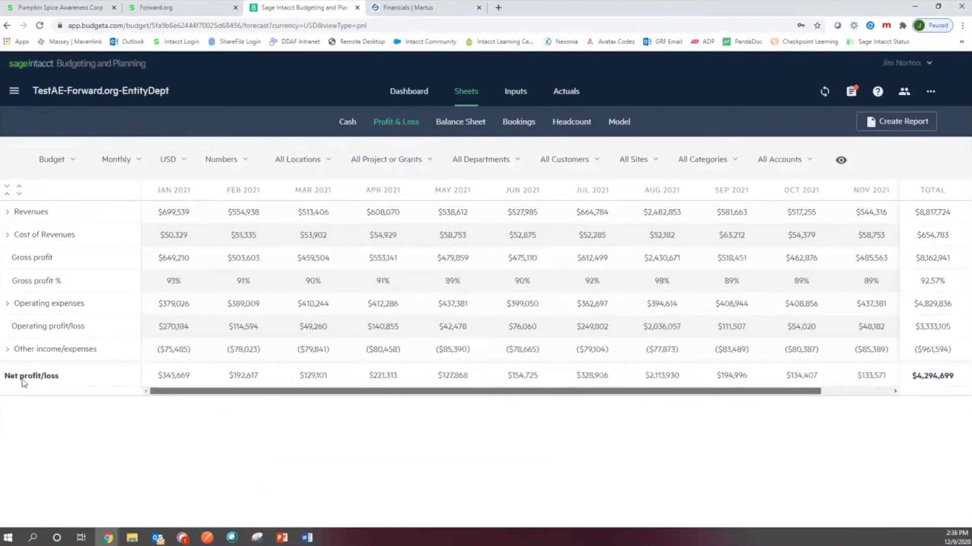
# - Switch to Forward.org's financial reports in Sage Intacct and run the Budget Overview report in HTML as of 12/31/21, reading through to Change In Net Assets
pyautogui.click(157, 8)
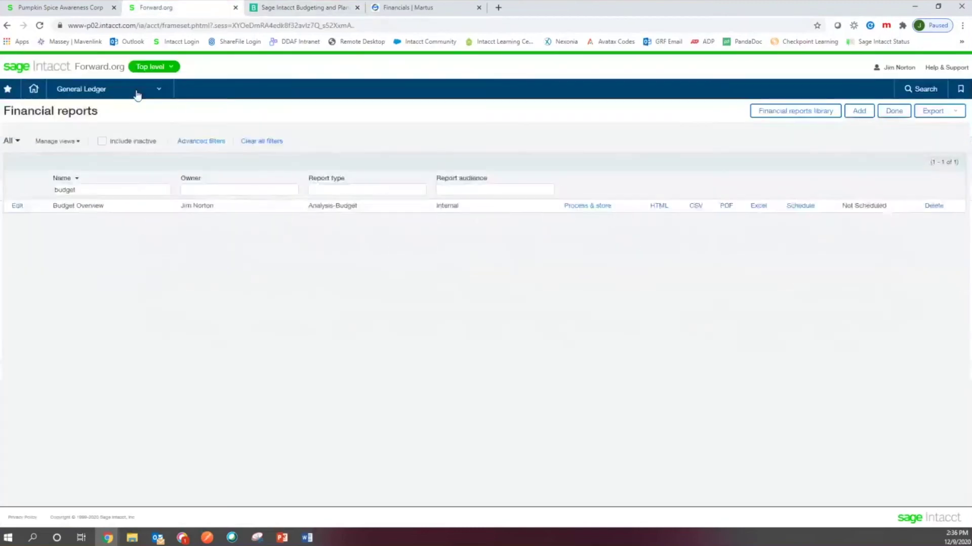
pyautogui.click(658, 206)
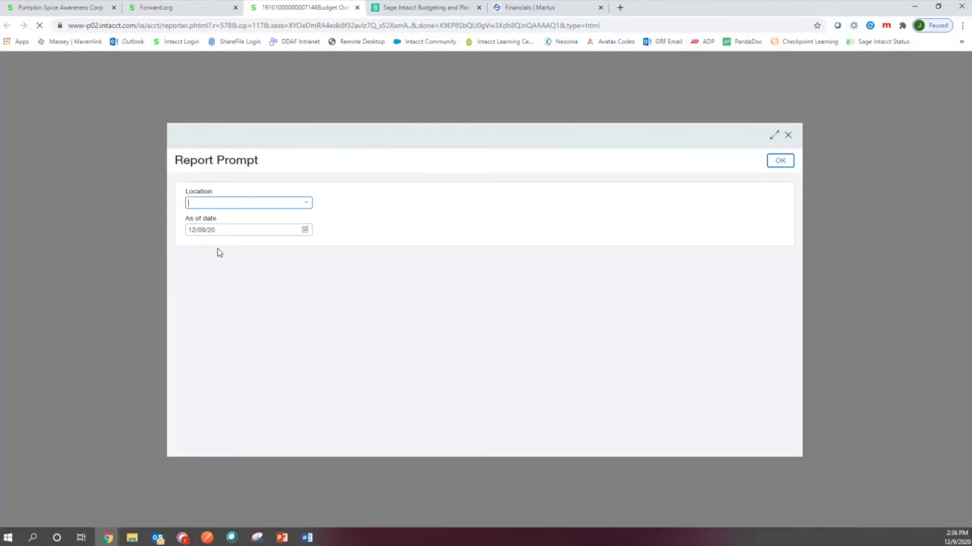
pyautogui.click(223, 230)
pyautogui.hotkey('ctrl', 'a')
pyautogui.write('123121')
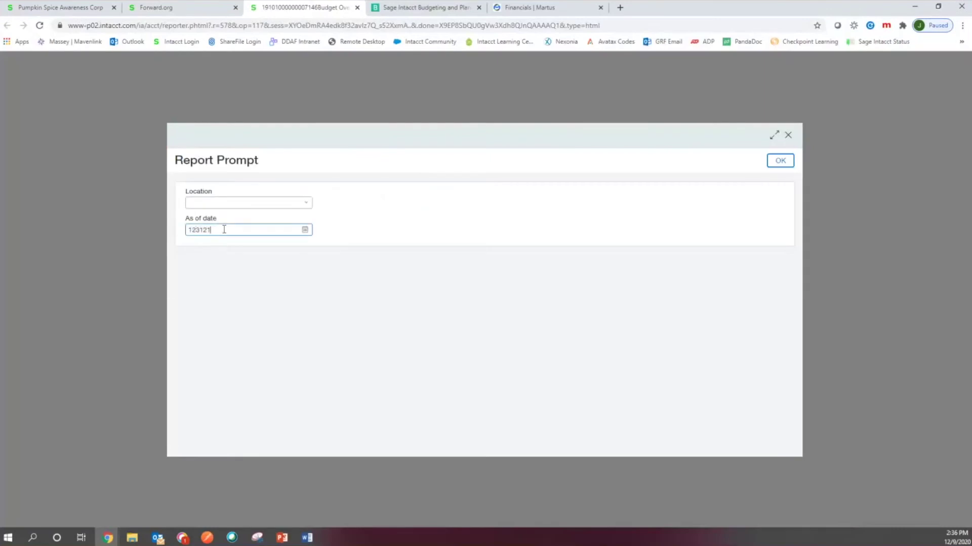
pyautogui.click(780, 161)
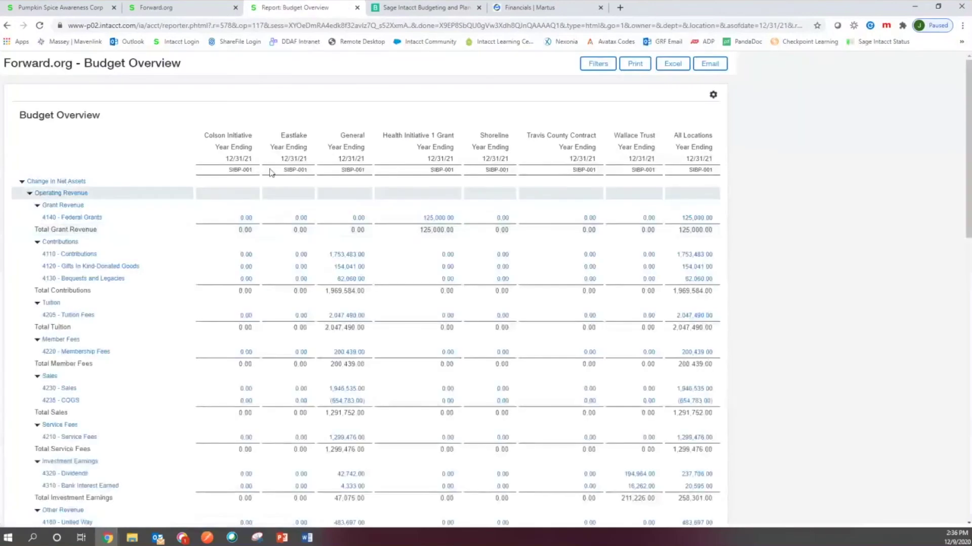
pyautogui.scroll(-15, 775, 197)
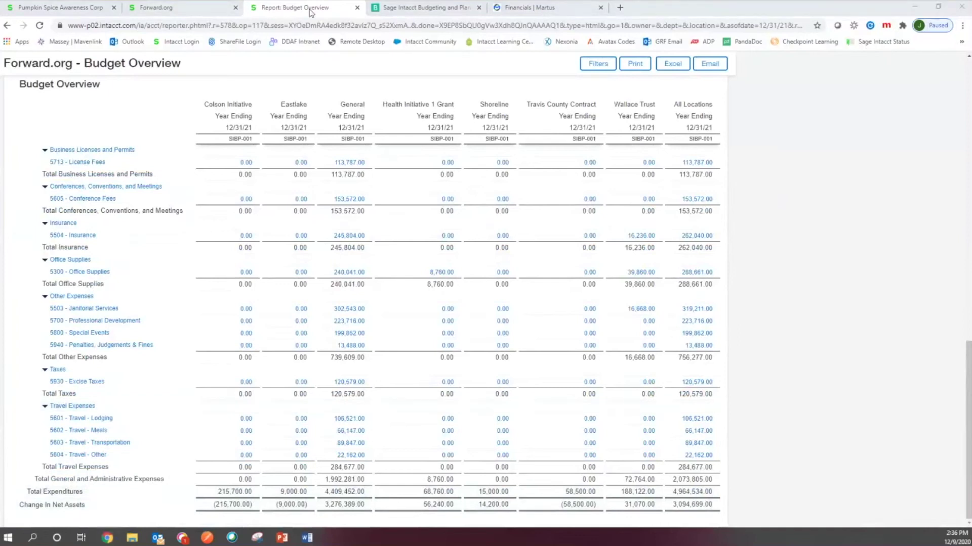
# - Return to the Profit & Loss sheet in Budgeting and Planning and compare its net profit/loss through December 2021 with the report
pyautogui.click(425, 8)
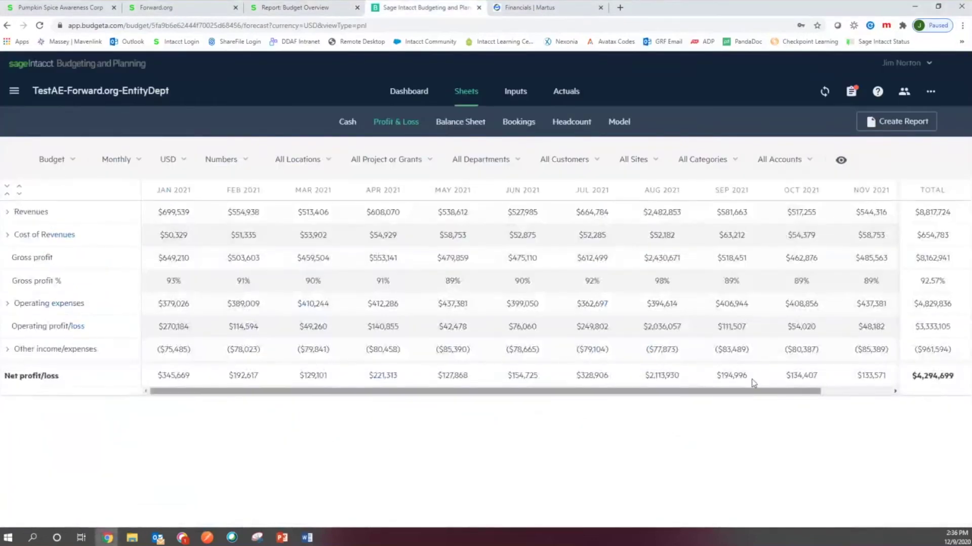
pyautogui.moveTo(757, 392); pyautogui.dragTo(927, 391)
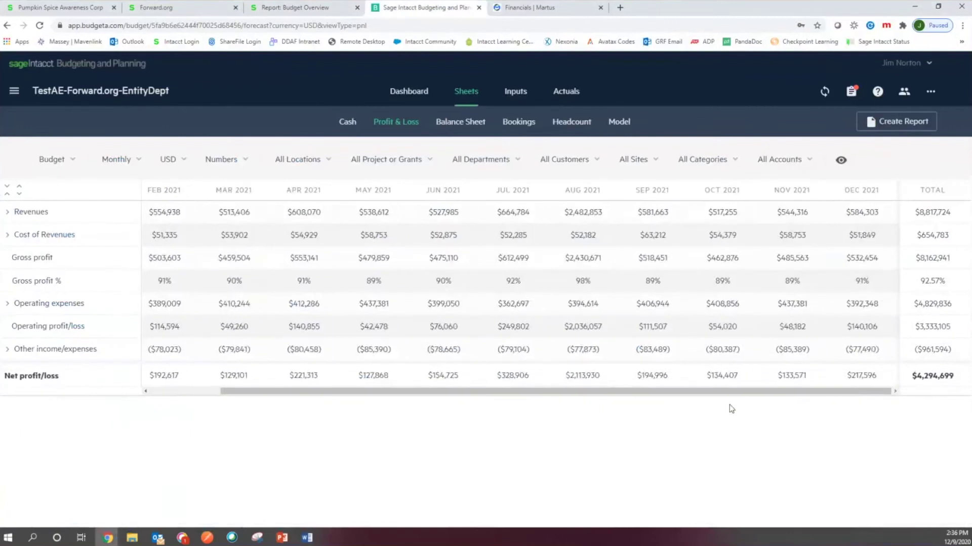
pyautogui.moveTo(736, 391); pyautogui.dragTo(427, 392)
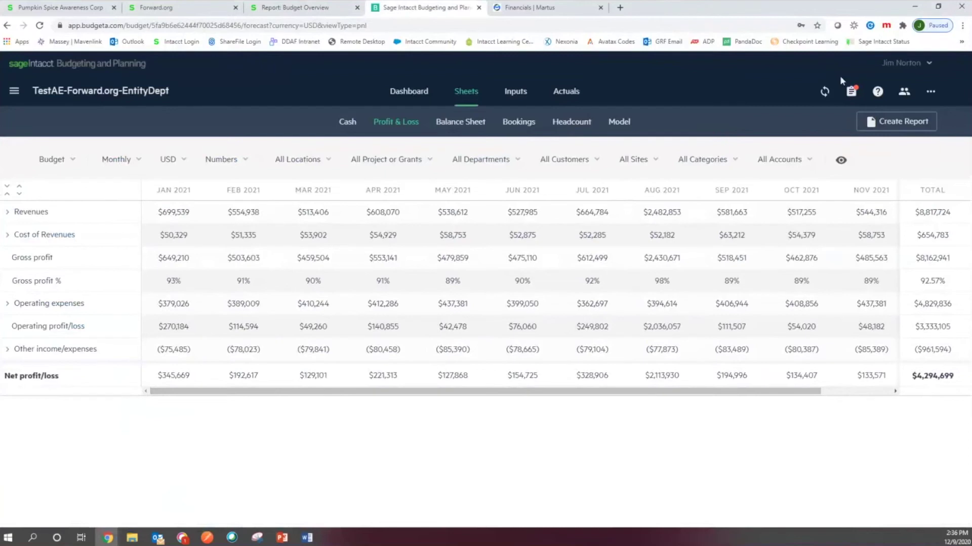
# - Start a sync to Sage Intacct with the prefilled sign-in and choose to export the budget by adding to an existing budget
pyautogui.click(824, 92)
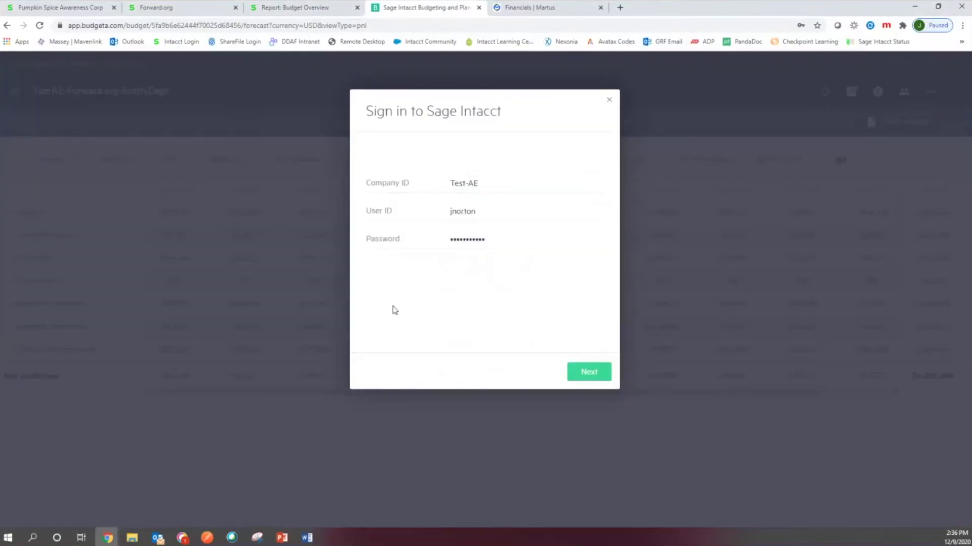
pyautogui.click(593, 376)
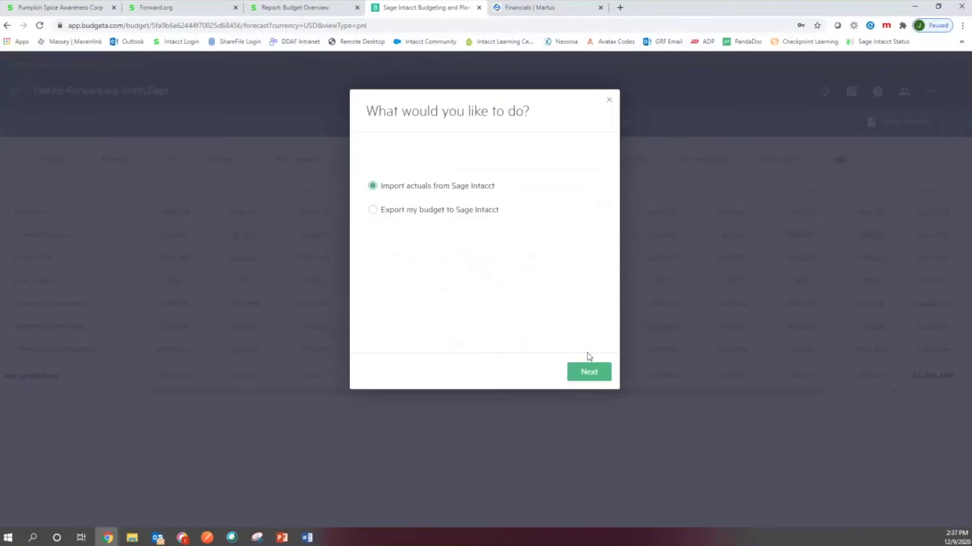
pyautogui.click(394, 211)
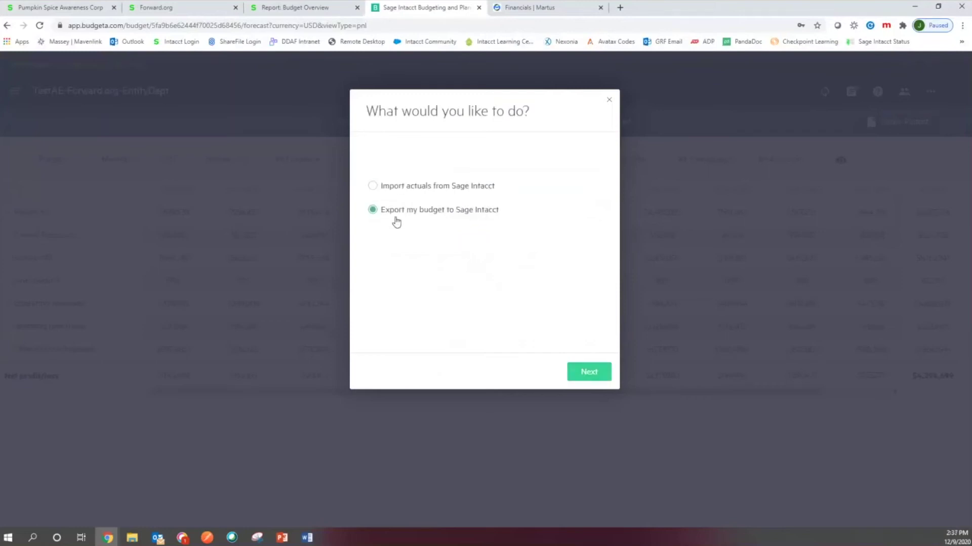
pyautogui.click(595, 381)
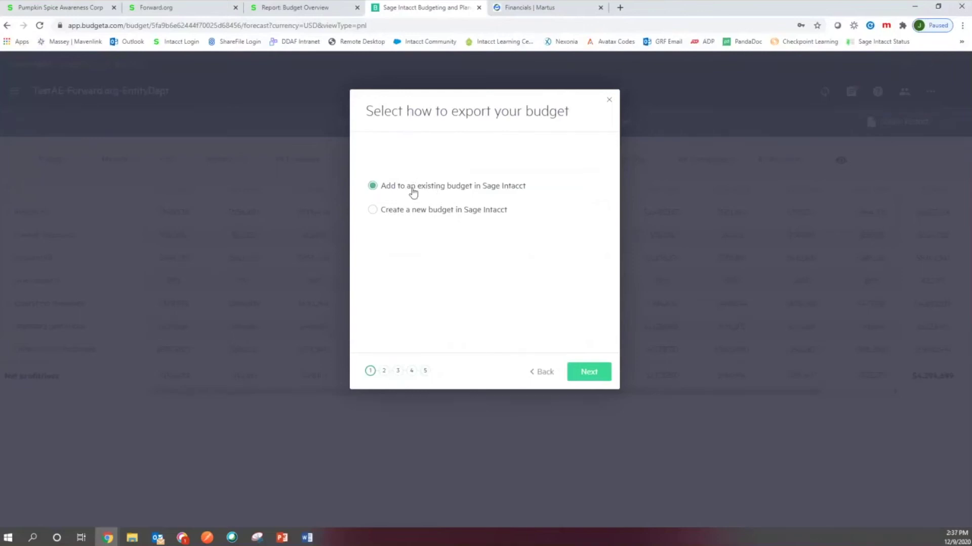
pyautogui.click(588, 377)
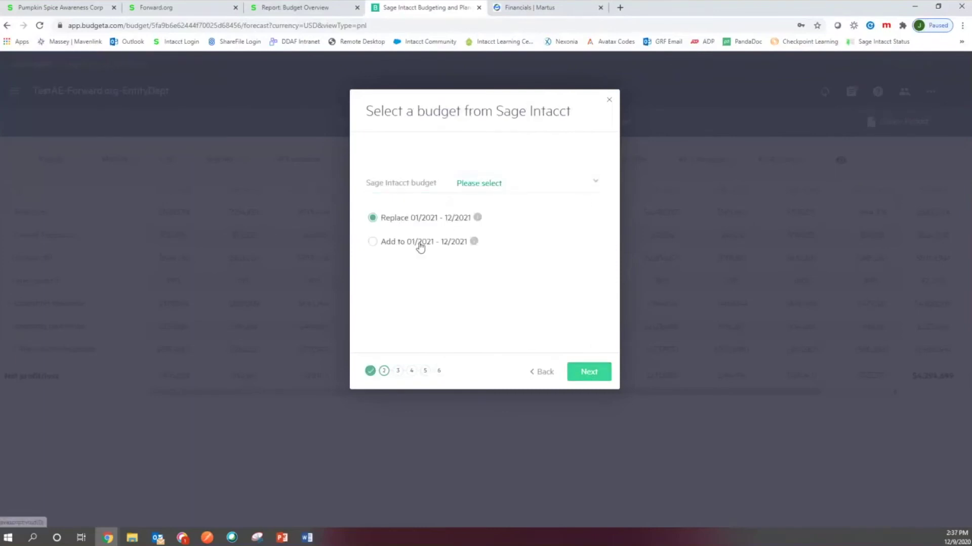
# - Choose SIBP-001 as the Sage Intacct budget for the export, keeping the Replace 01/2021 - 12/2021 option
pyautogui.click(596, 185)
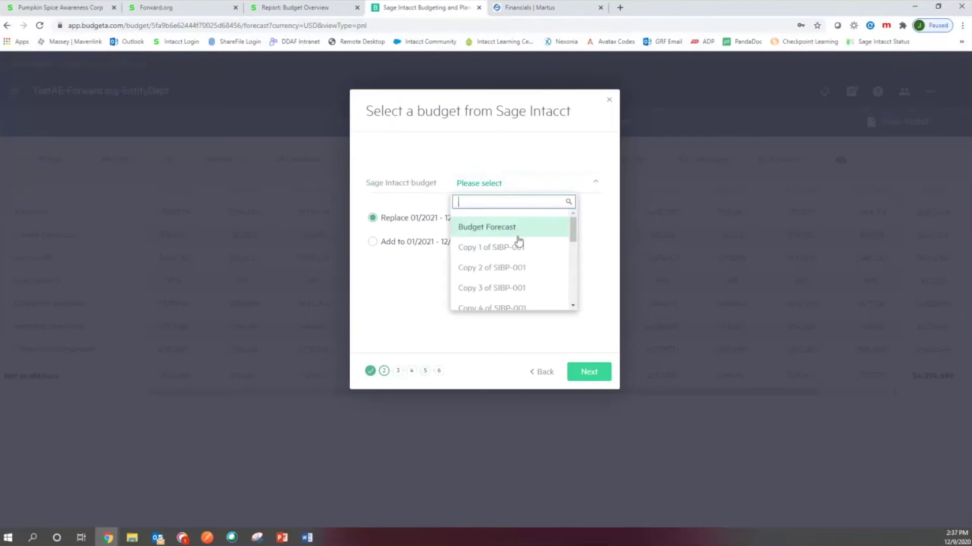
pyautogui.scroll(-2, 519, 238)
pyautogui.scroll(-5, 519, 239)
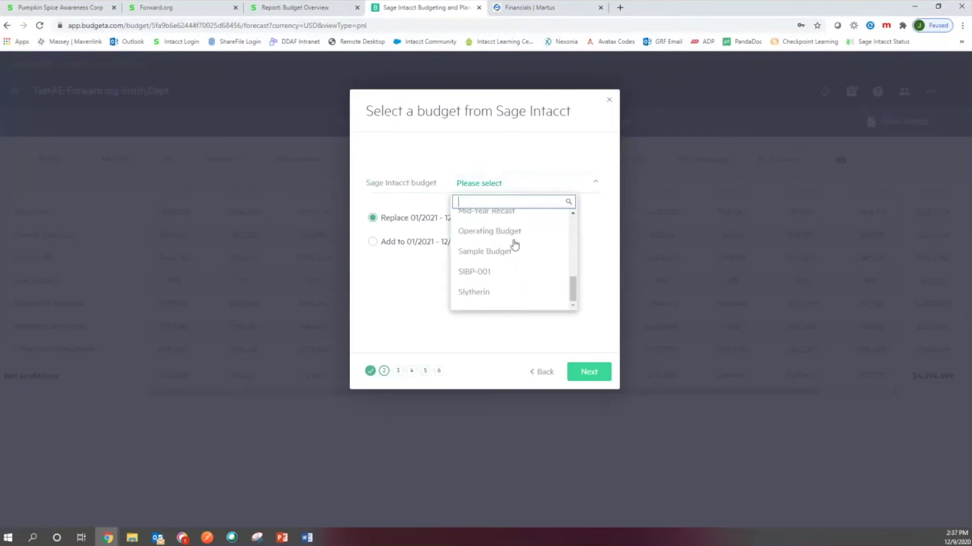
pyautogui.click(472, 273)
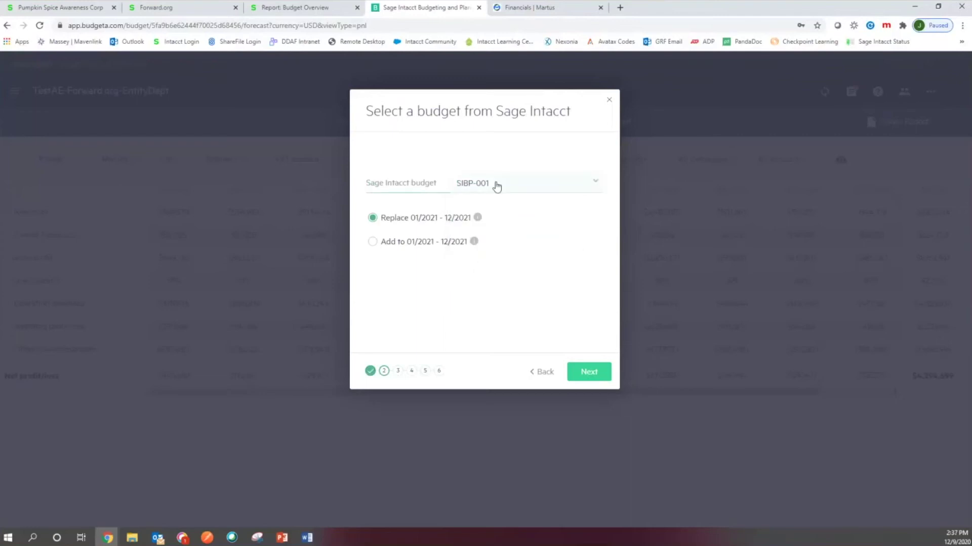
pyautogui.click(586, 372)
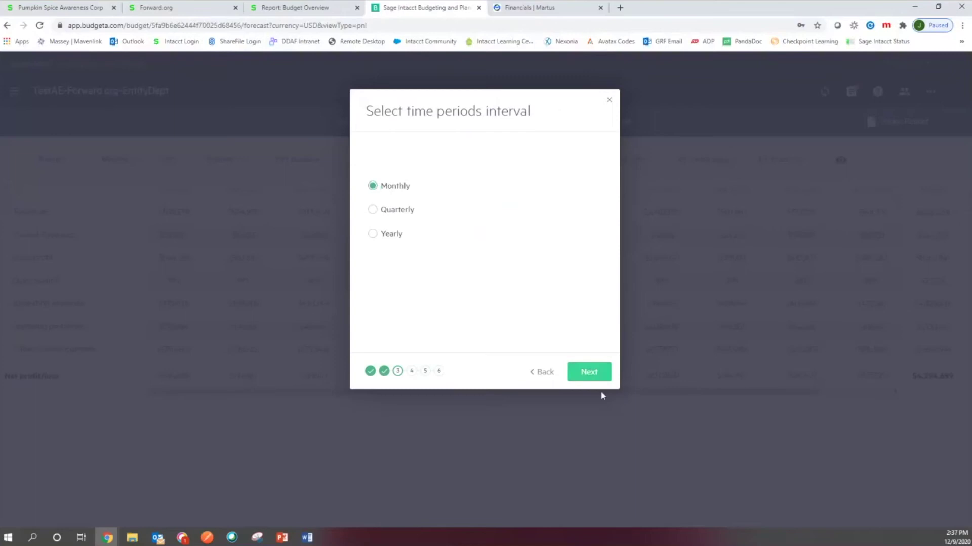
# - Export the monthly Profit & Loss budget with the Location, Project or Grant, Department and Site dimensions, leaving out Balance Sheet and Category
pyautogui.click(577, 369)
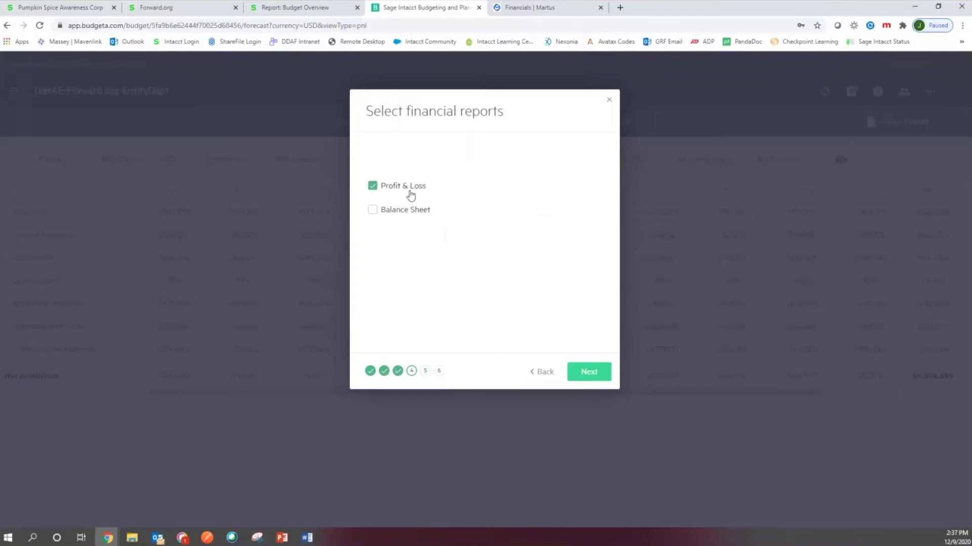
pyautogui.click(577, 370)
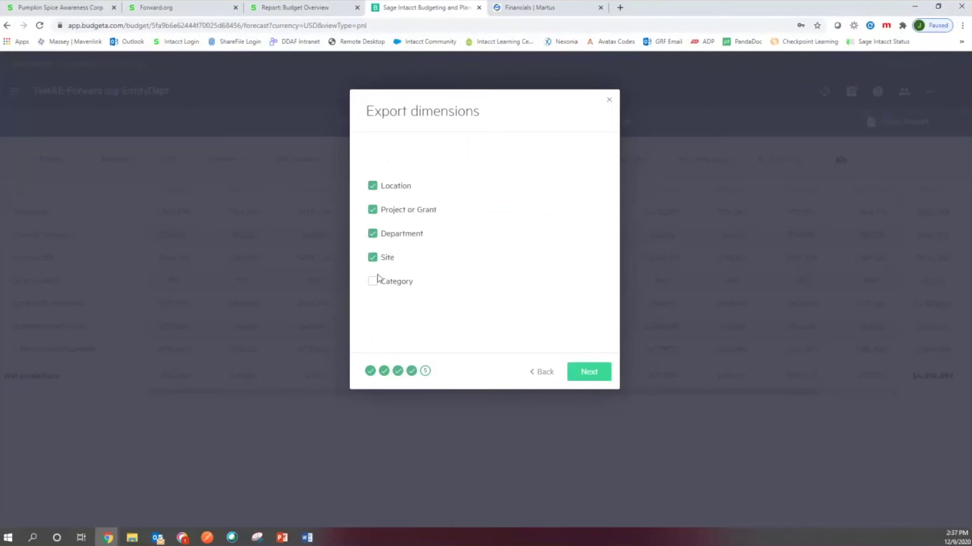
pyautogui.click(594, 375)
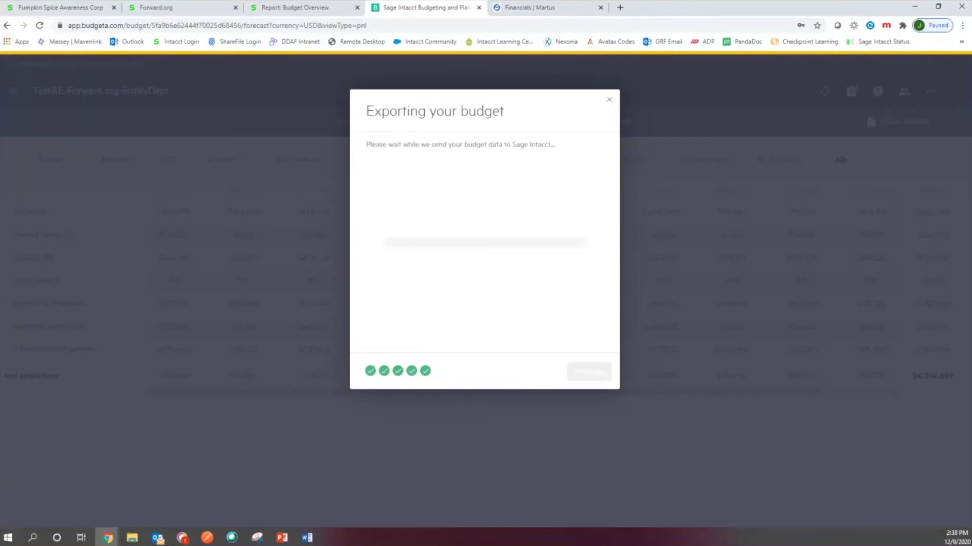
pyautogui.hotkey('alt', 'Tab')
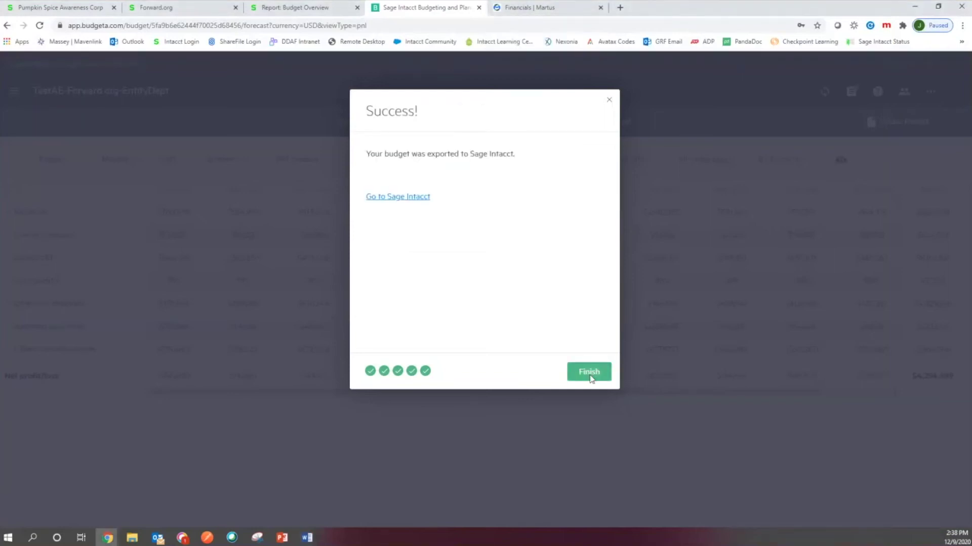
# - Finish the export and compare the refreshed Budget Overview report's All Locations Change In Net Assets with the Profit & Loss sheet's total net profit/loss
pyautogui.click(590, 375)
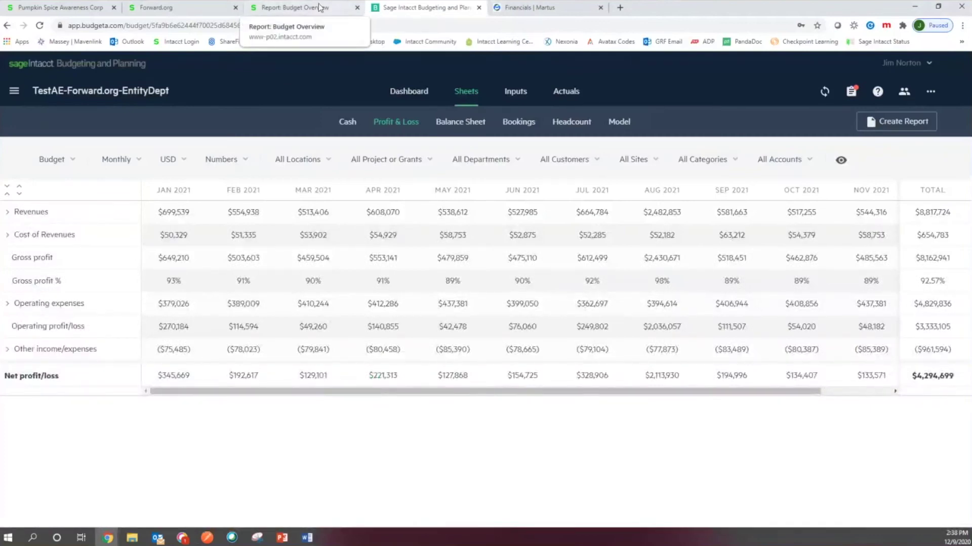
pyautogui.click(299, 8)
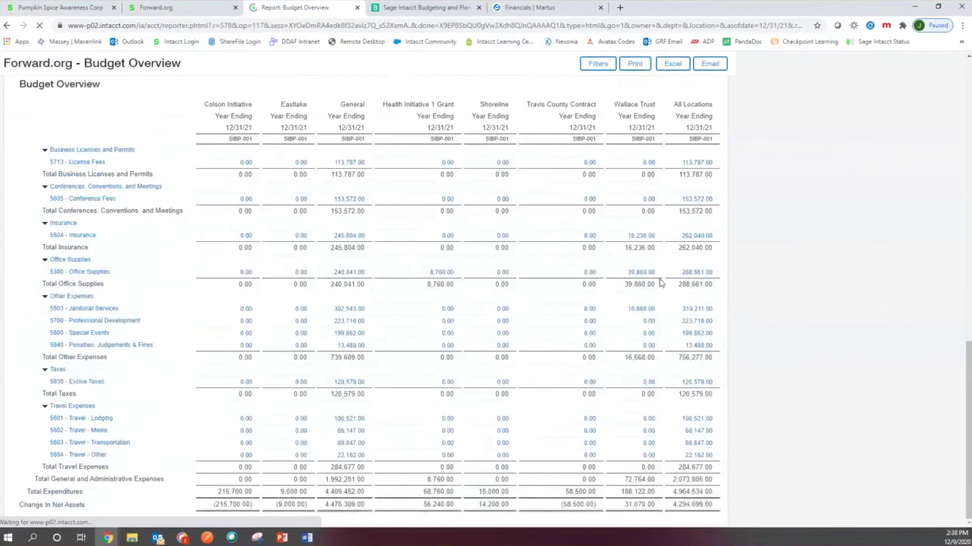
pyautogui.moveTo(669, 508); pyautogui.dragTo(724, 514)
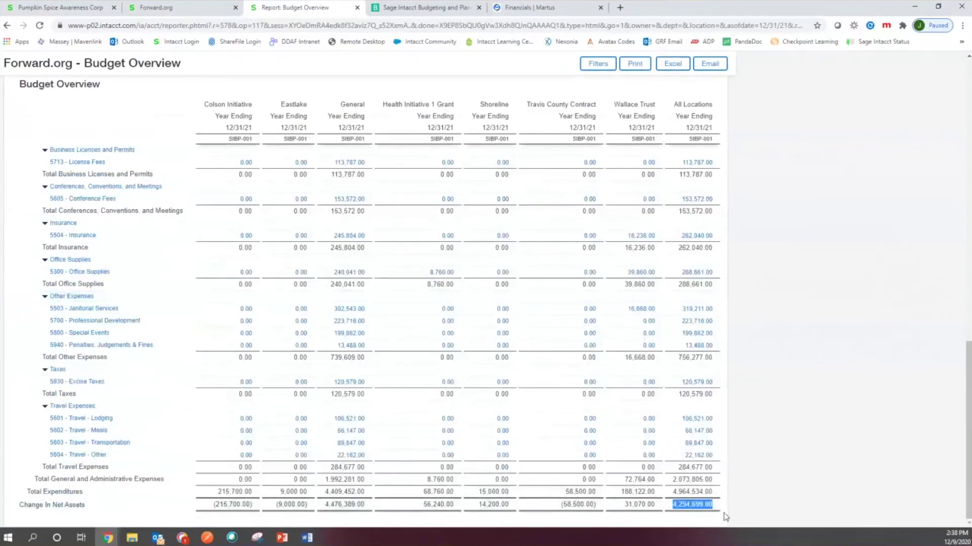
pyautogui.click(672, 514)
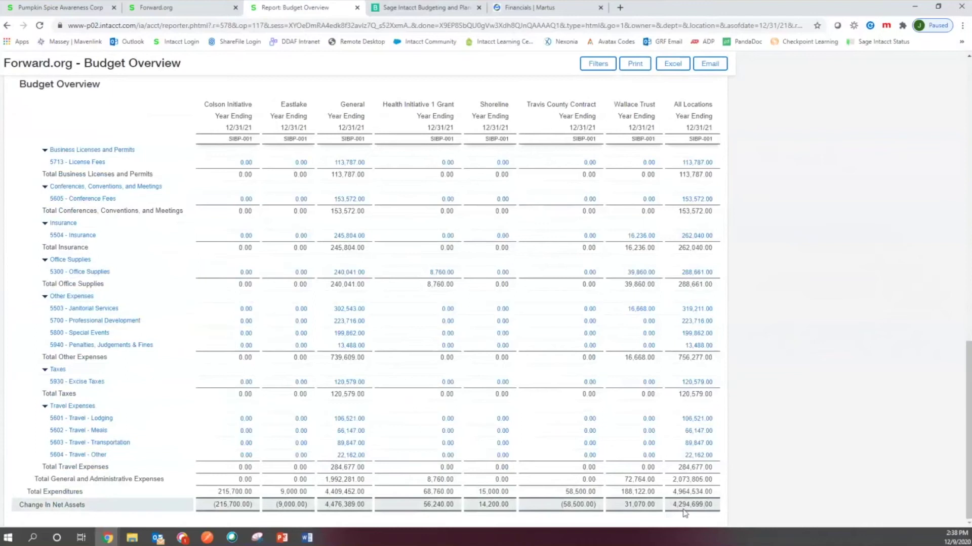
pyautogui.hotkey('ctrl', 'Tab')
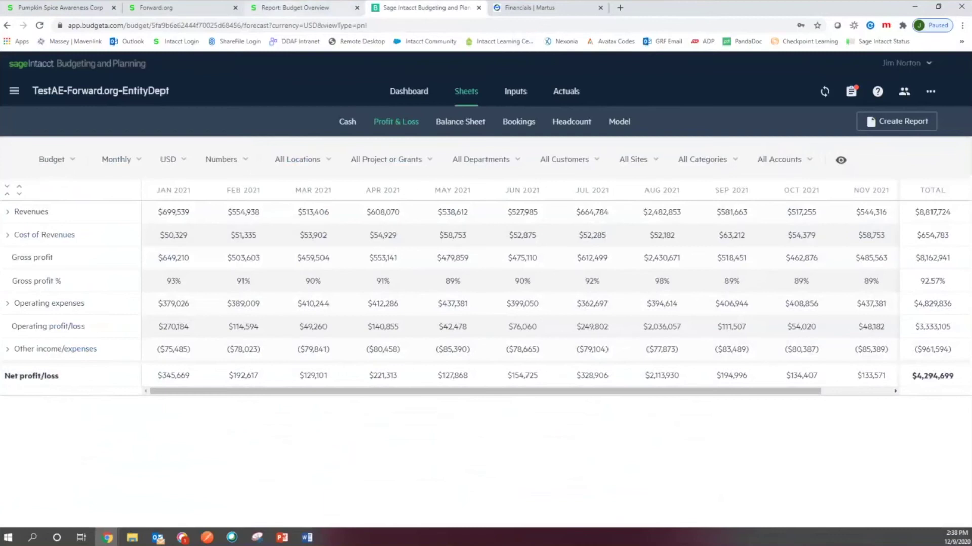
pyautogui.click(295, 7)
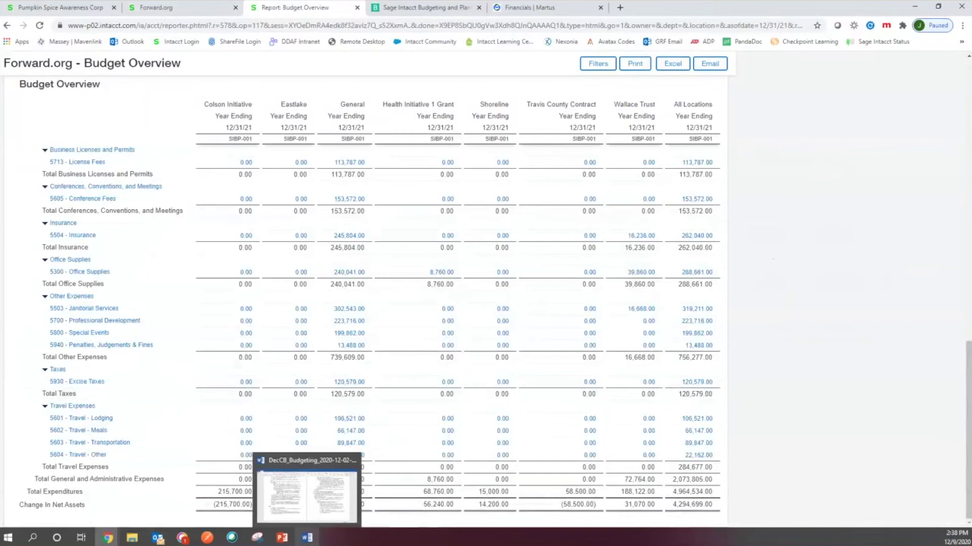
pyautogui.hotkey('ctrl', 'Tab')
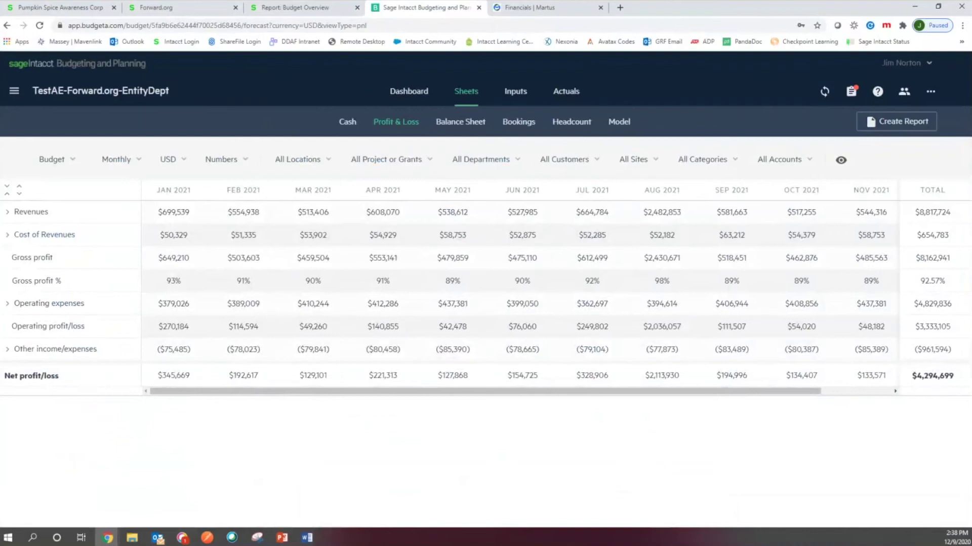
# - Switch to Martus and queue a Chart of Accounts sync in the Dashboard Updater
pyautogui.click(525, 11)
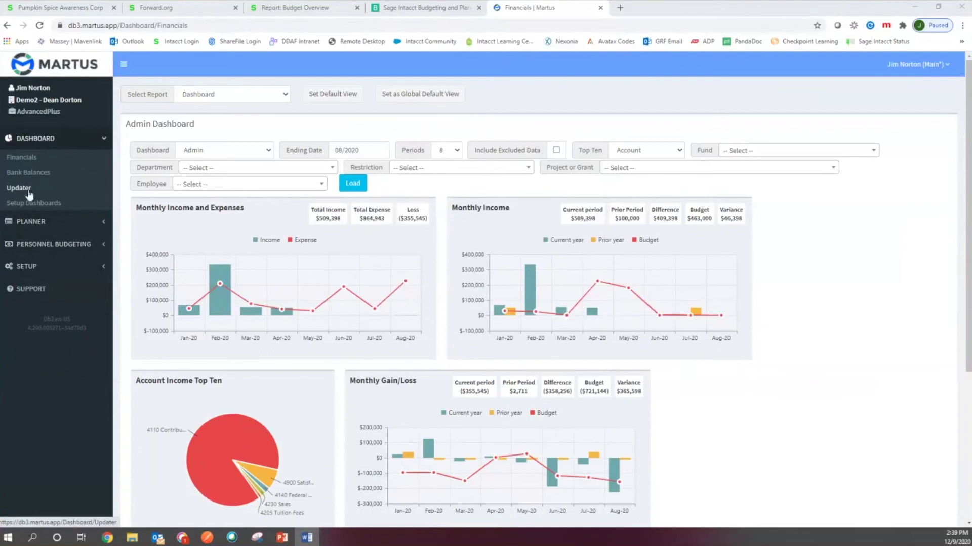
pyautogui.click(29, 195)
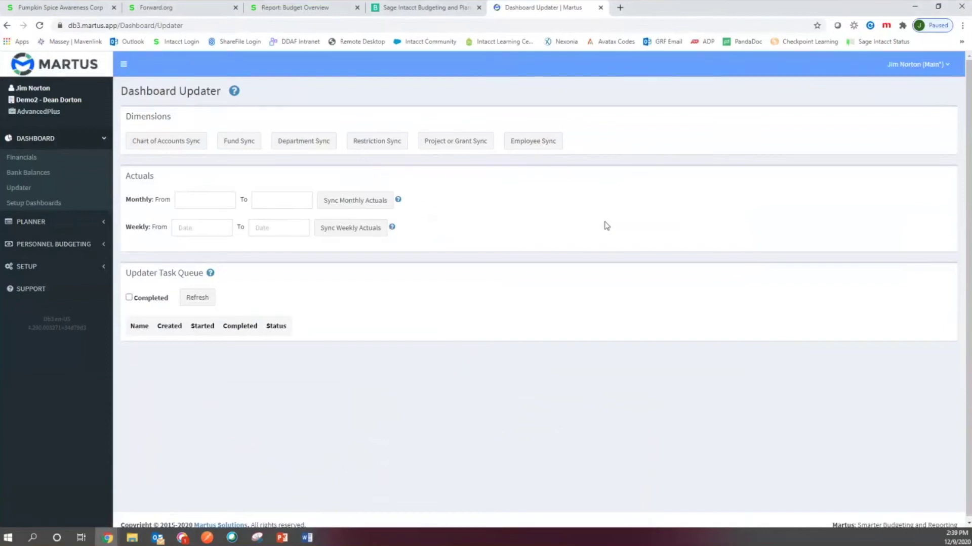
pyautogui.click(162, 141)
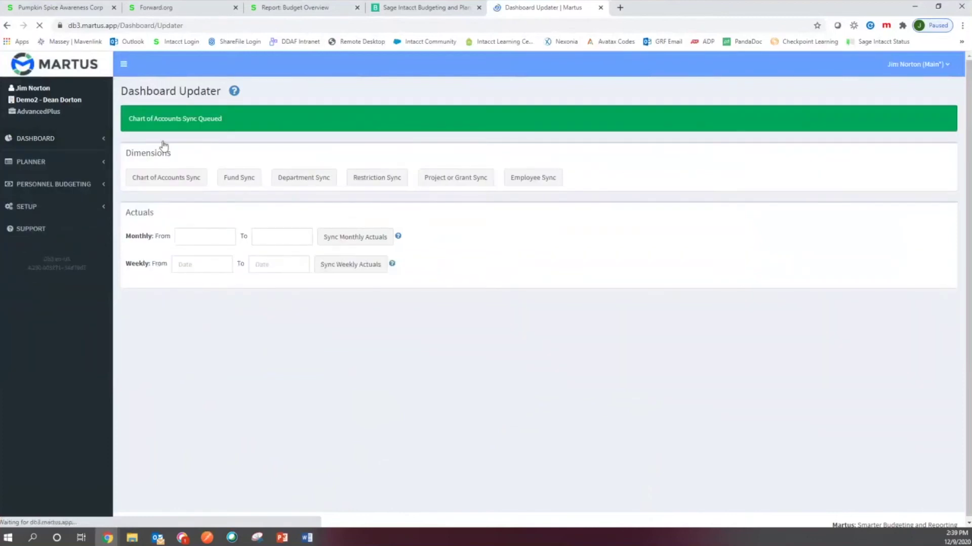
pyautogui.click(178, 186)
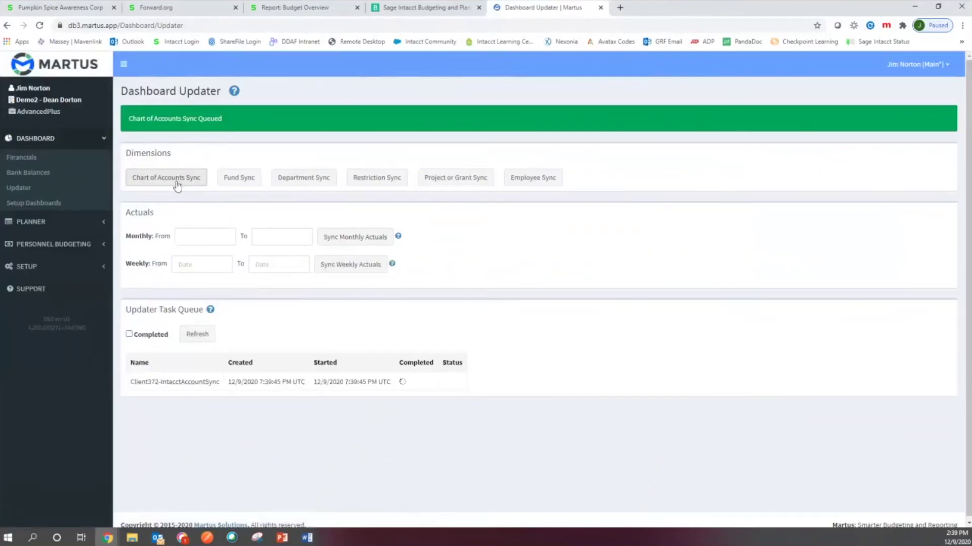
pyautogui.click(319, 465)
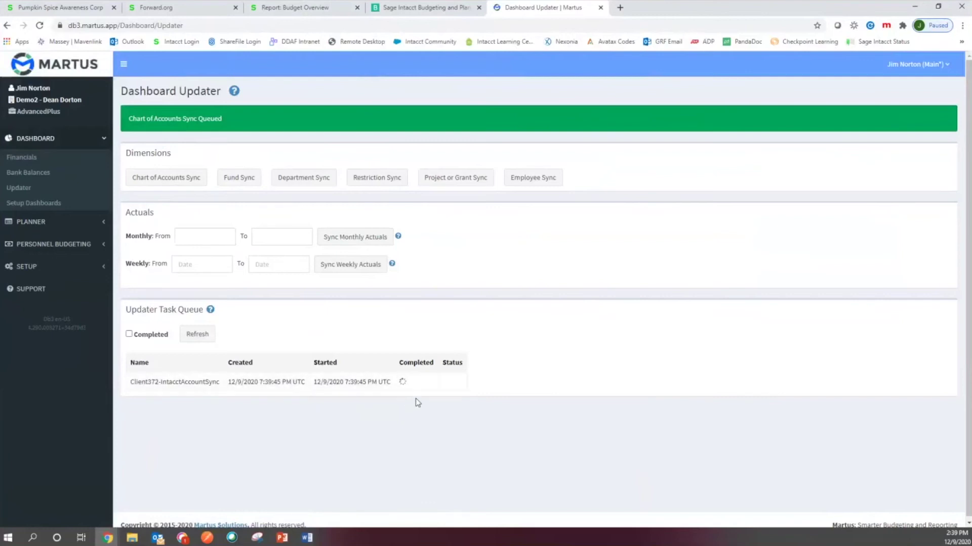
# - Queue the Fund, Department, and Project or Grant dimension syncs
pyautogui.click(253, 180)
pyautogui.click(302, 182)
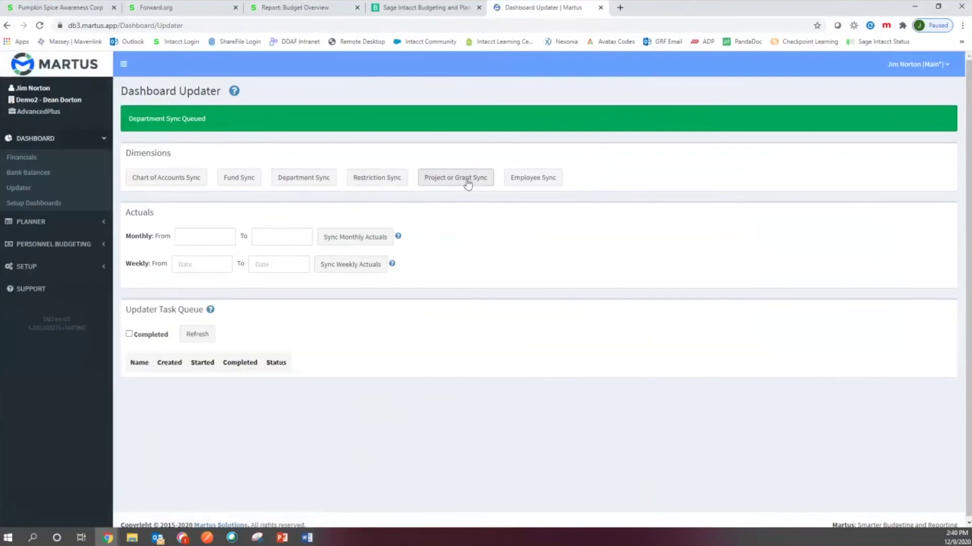
pyautogui.click(439, 186)
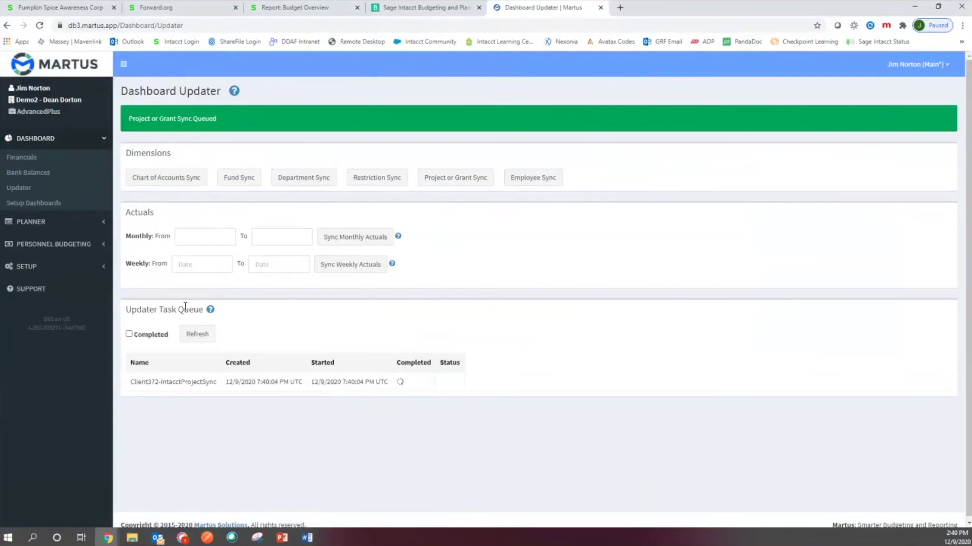
# - Include completed tasks in the Updater Task Queue, refresh it, and check the status of the Intacct syncs
pyautogui.click(129, 334)
pyautogui.click(196, 334)
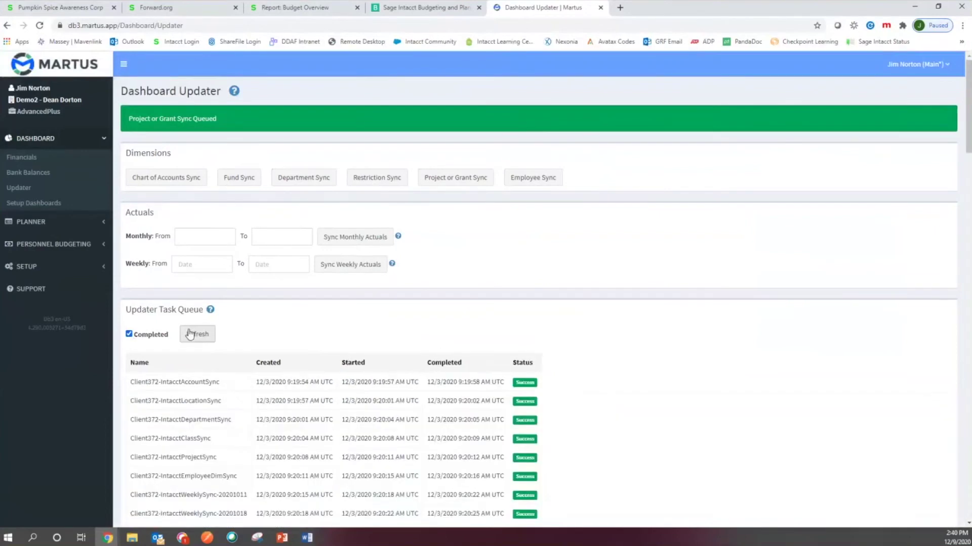
pyautogui.scroll(-2, 337, 373)
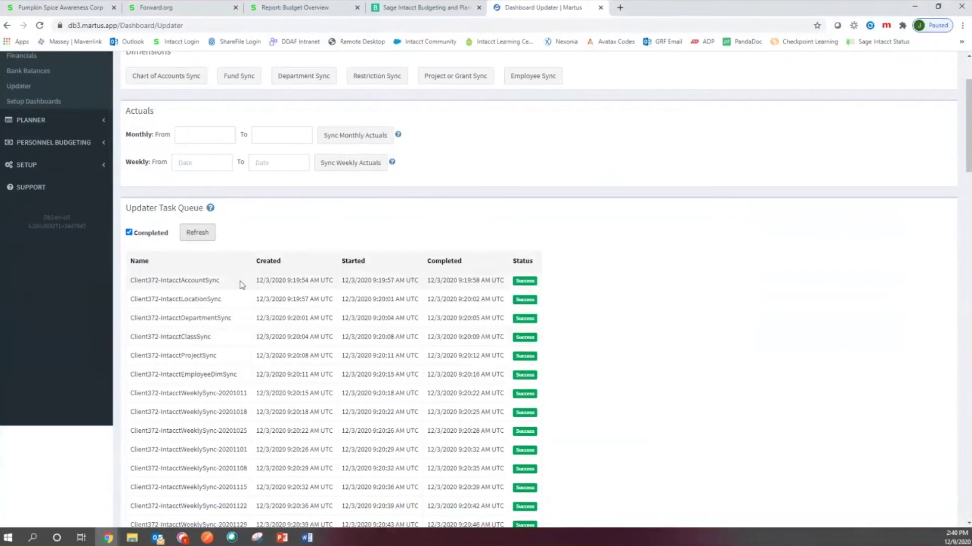
pyautogui.scroll(2, 196, 249)
pyautogui.click(199, 333)
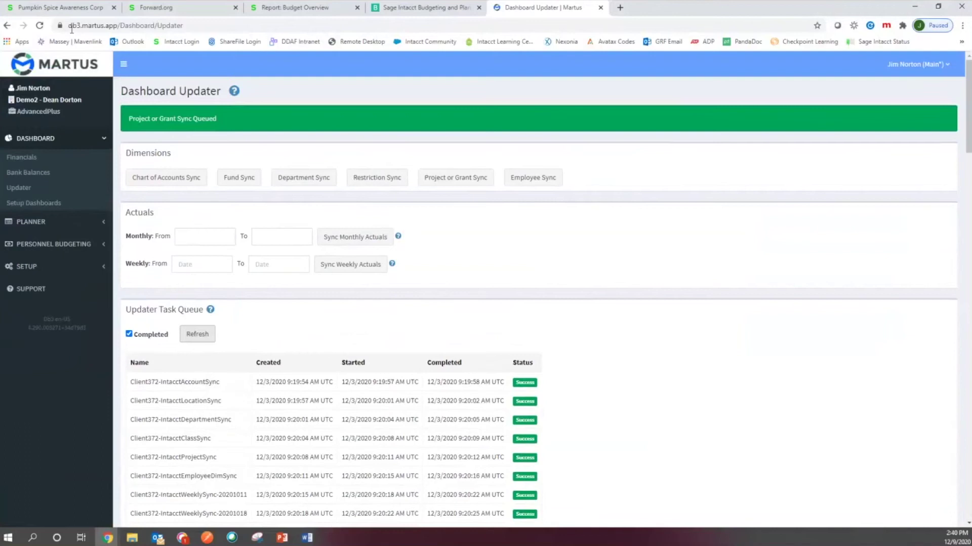
pyautogui.hotkey('alt', 'Tab')
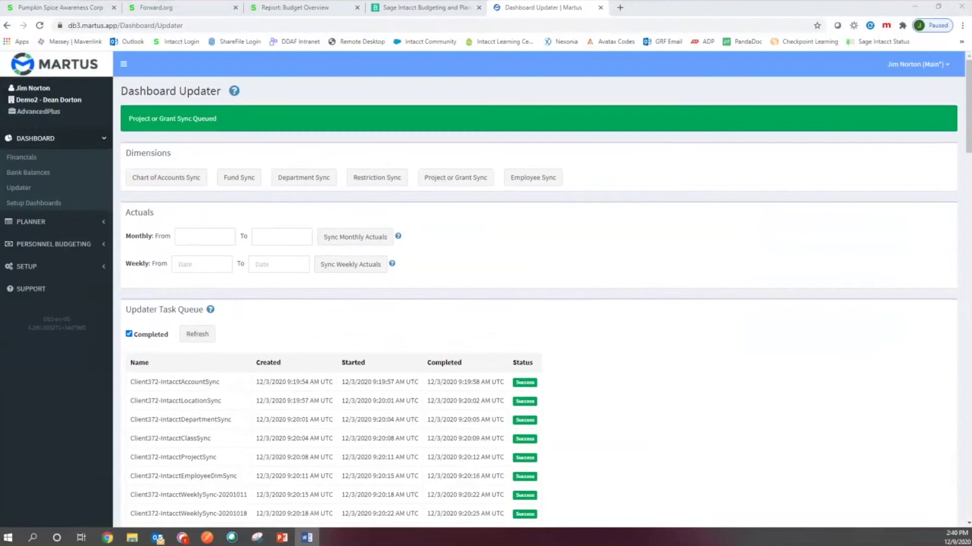
# - Open the Planner Summary and review the 2021 Pumpkin Spice Awareness budget by account and month
pyautogui.click(103, 225)
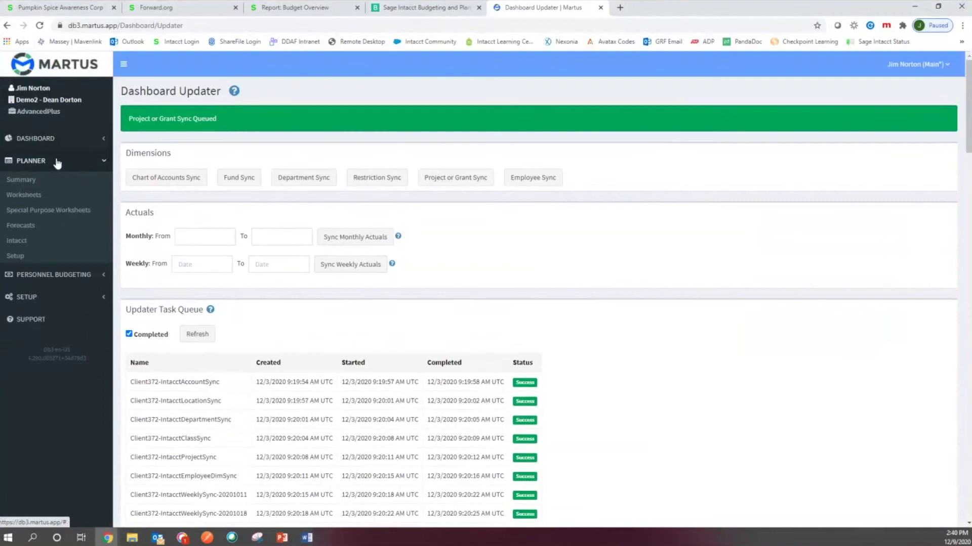
pyautogui.click(27, 182)
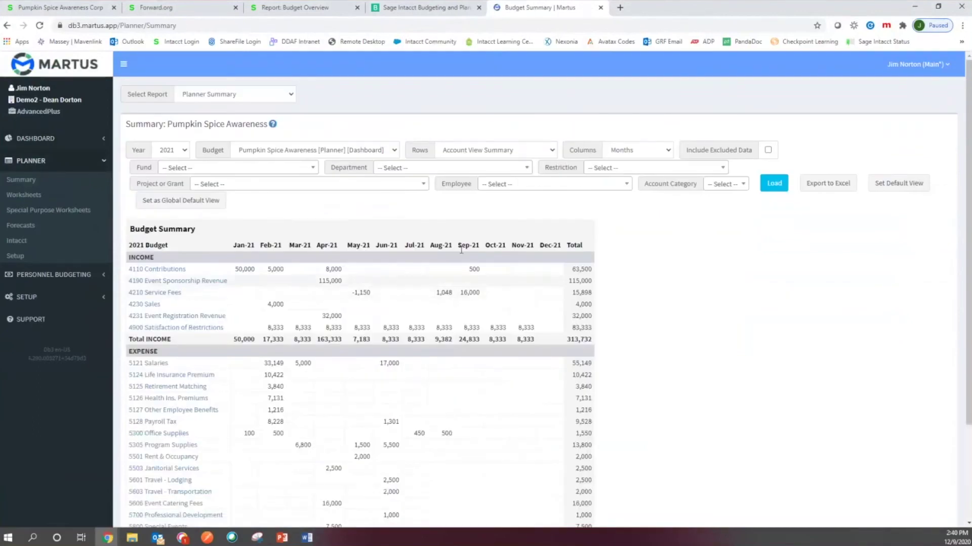
pyautogui.scroll(-2, 354, 233)
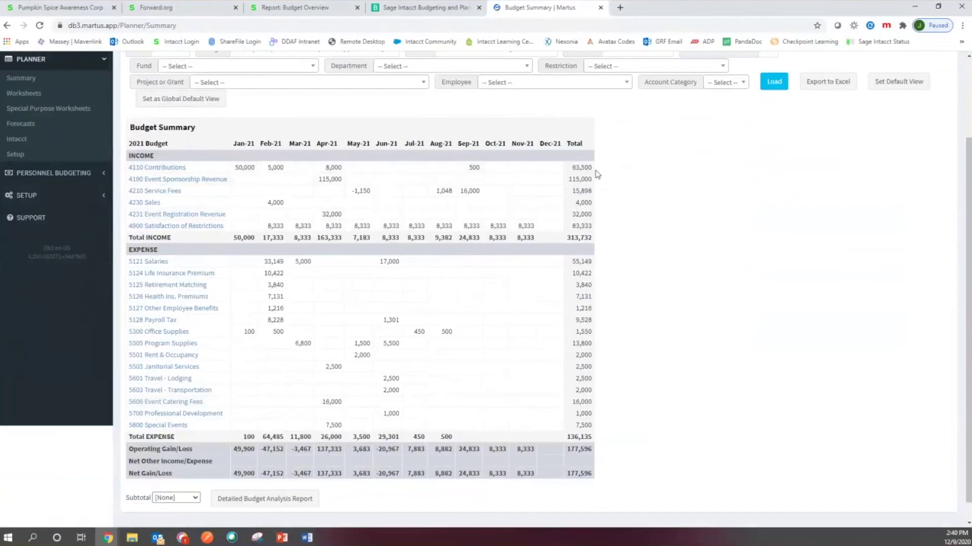
pyautogui.scroll(2, 597, 174)
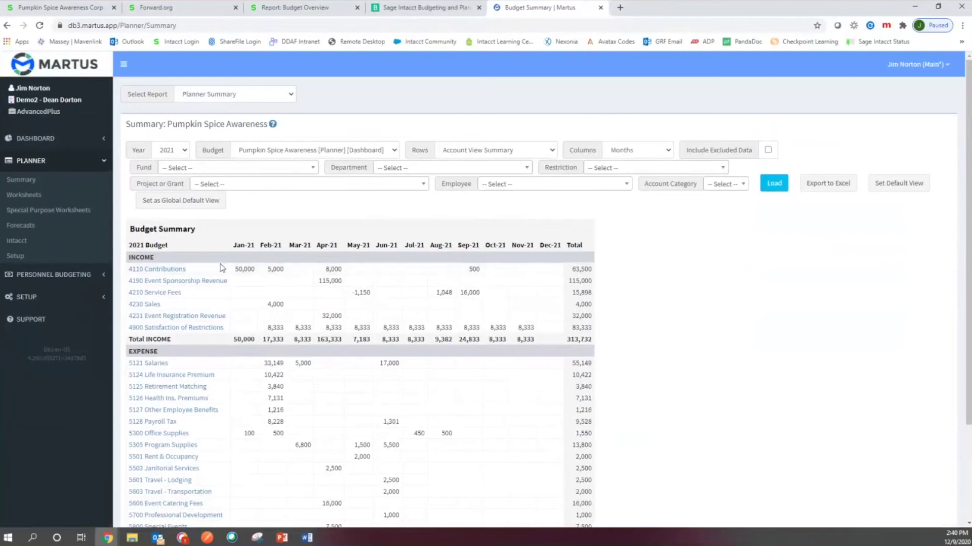
# - Load the budget summary with Department View Summary as the rows
pyautogui.click(524, 152)
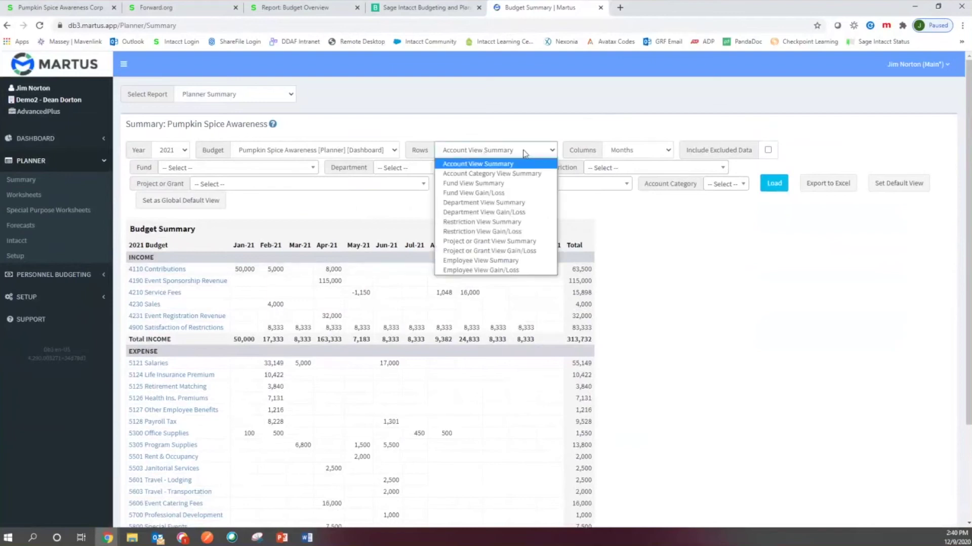
pyautogui.click(464, 204)
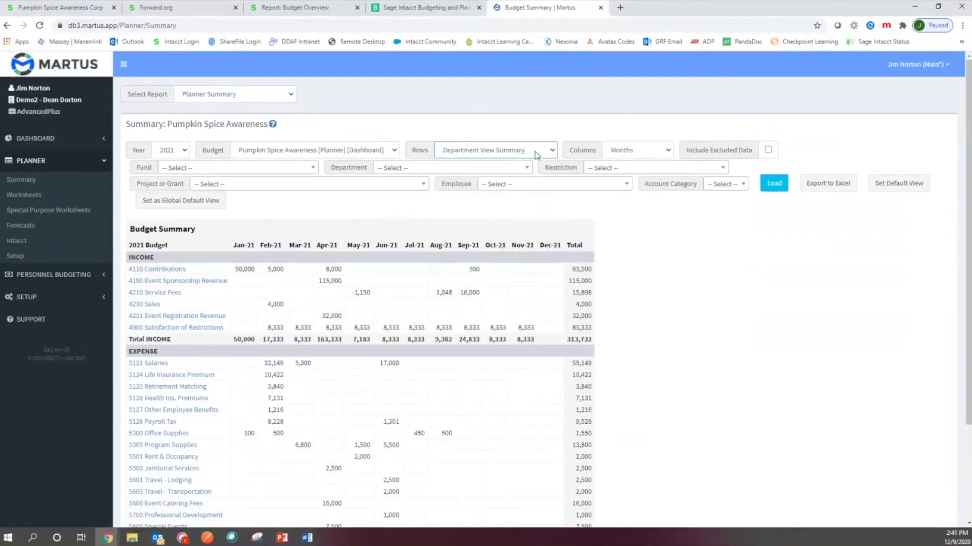
pyautogui.click(537, 153)
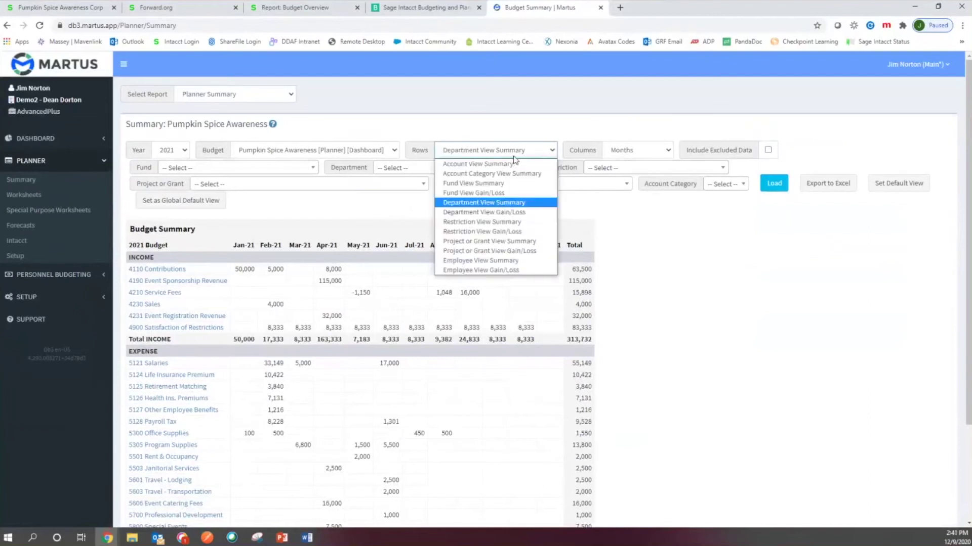
pyautogui.click(468, 204)
pyautogui.click(770, 191)
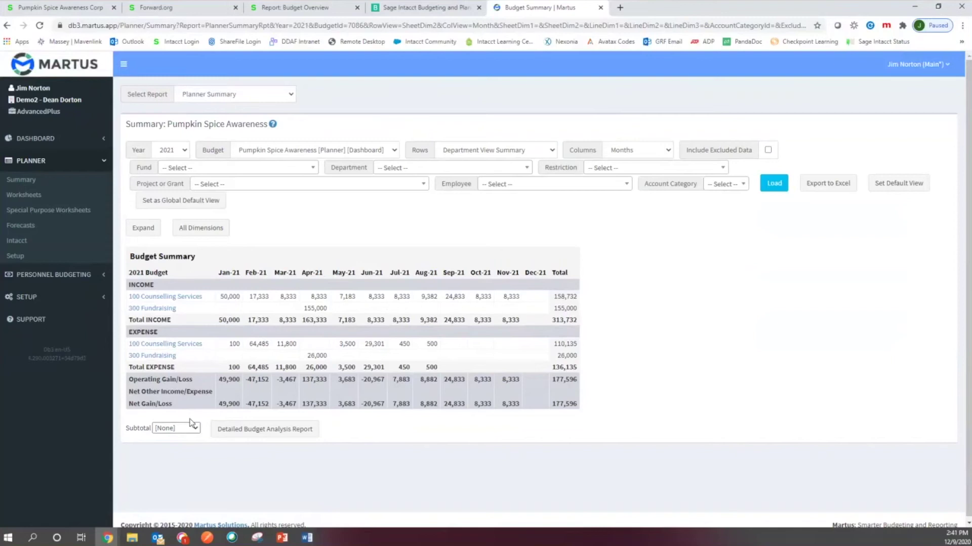
# - Load the budget summary with Department View Gain/Loss as the rows
pyautogui.click(550, 151)
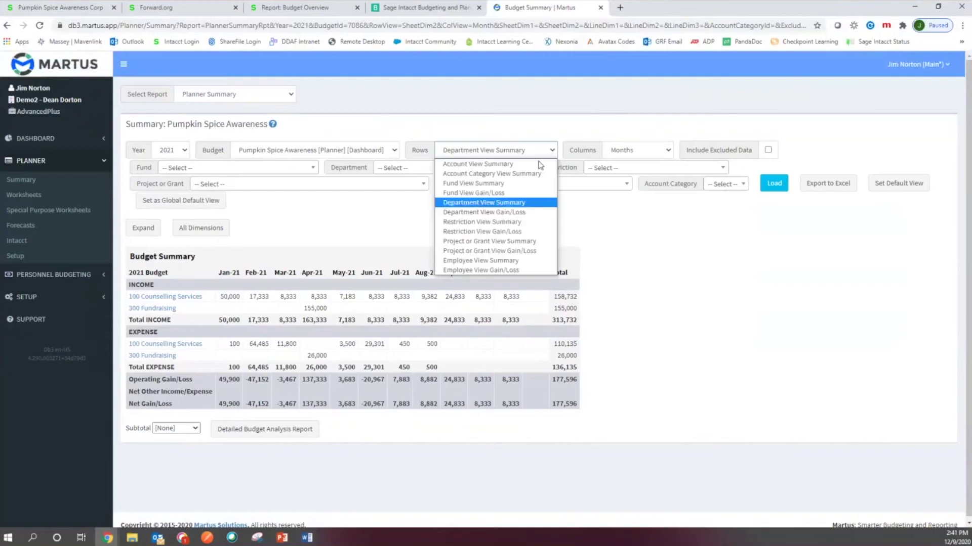
pyautogui.click(498, 213)
pyautogui.click(775, 185)
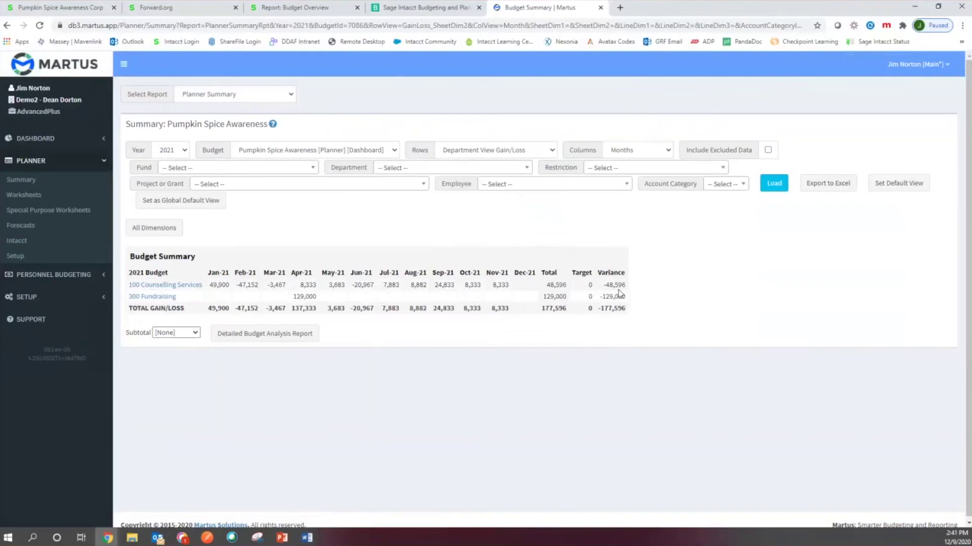
# - Reload the budget summary with Account View Summary as the rows
pyautogui.click(533, 153)
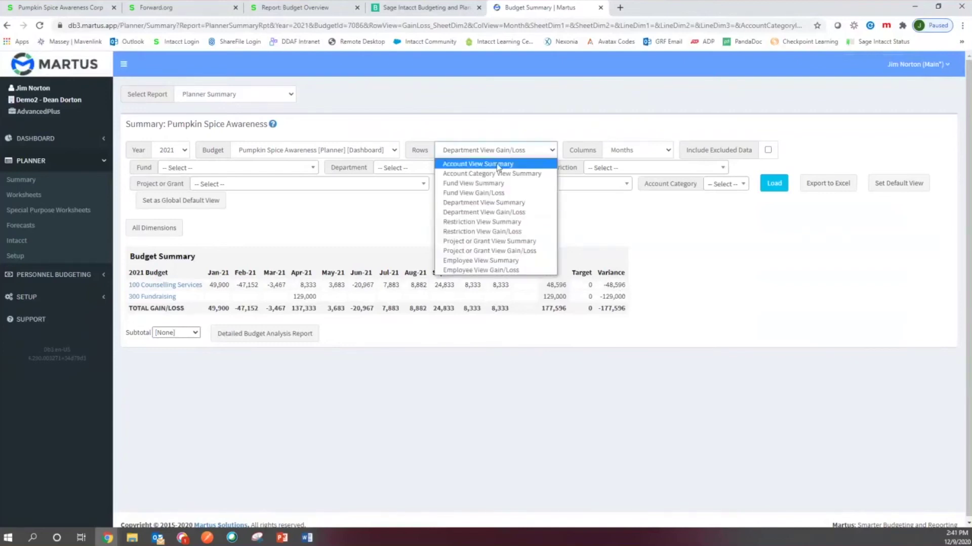
pyautogui.click(499, 165)
pyautogui.click(774, 183)
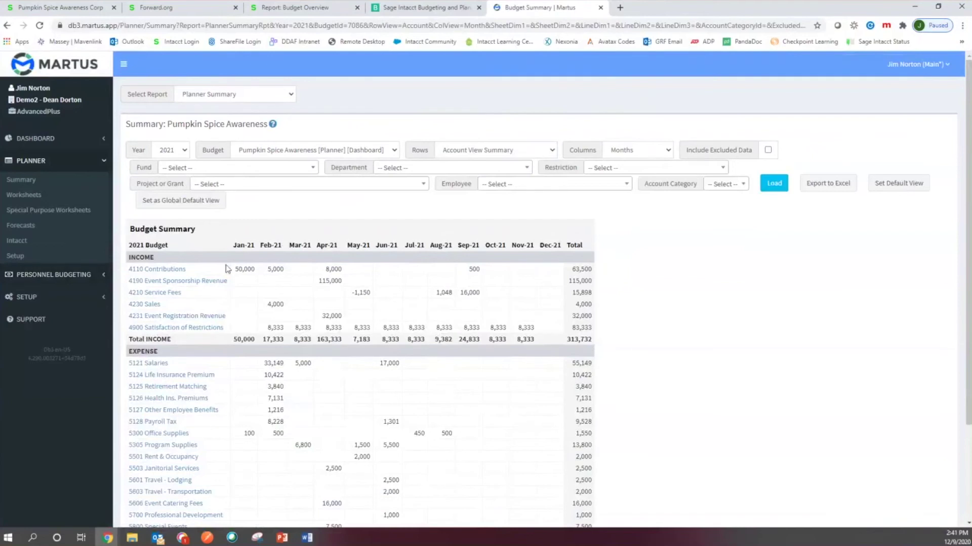
# - Open the Planner worksheets list and review the fund filter choices and the owner assigned to the 100 Counselling Services worksheet
pyautogui.click(29, 196)
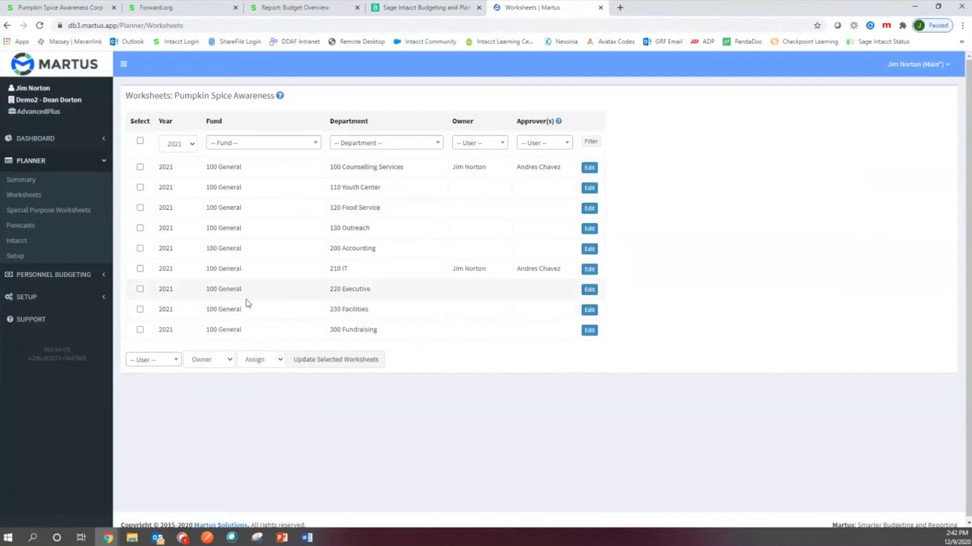
pyautogui.click(314, 144)
pyautogui.scroll(-10, 260, 213)
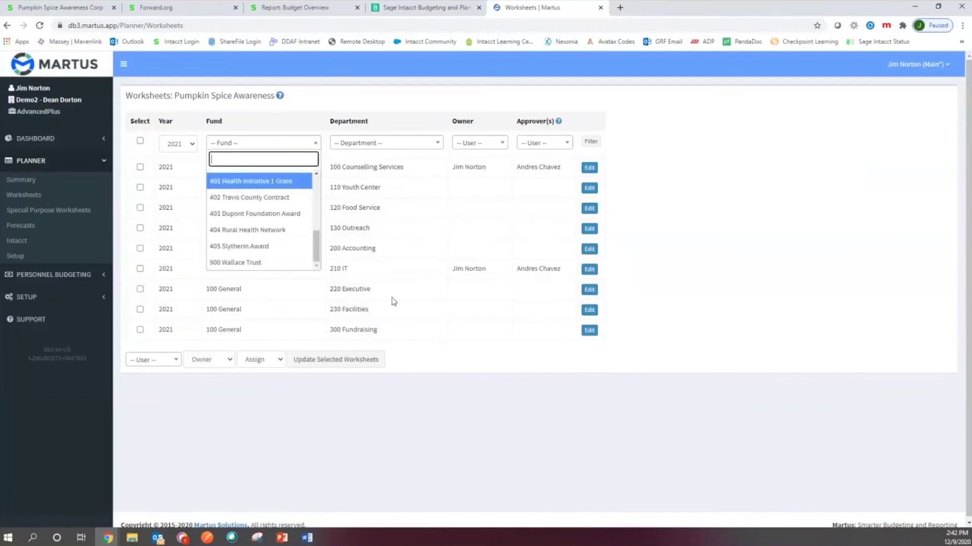
pyautogui.click(393, 302)
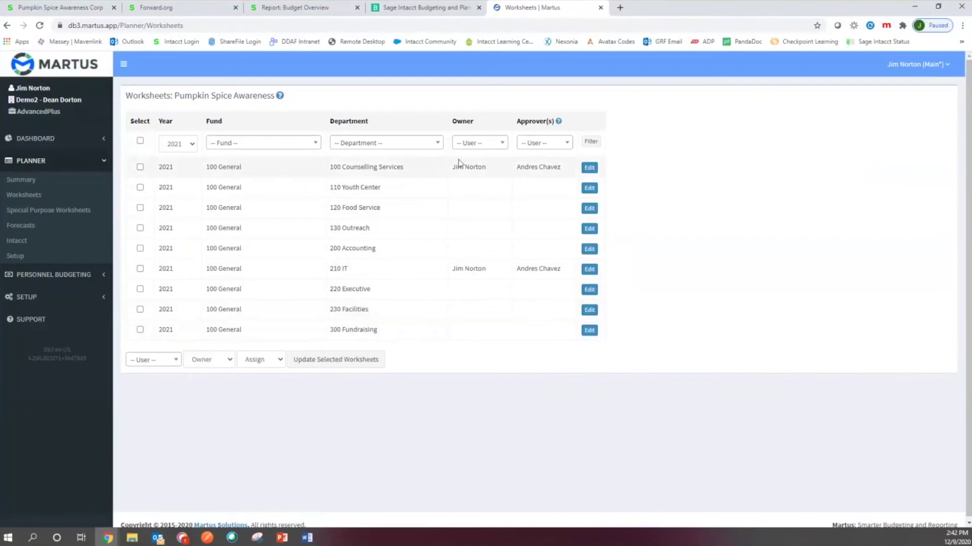
pyautogui.moveTo(451, 167); pyautogui.dragTo(518, 168)
pyautogui.click(491, 166)
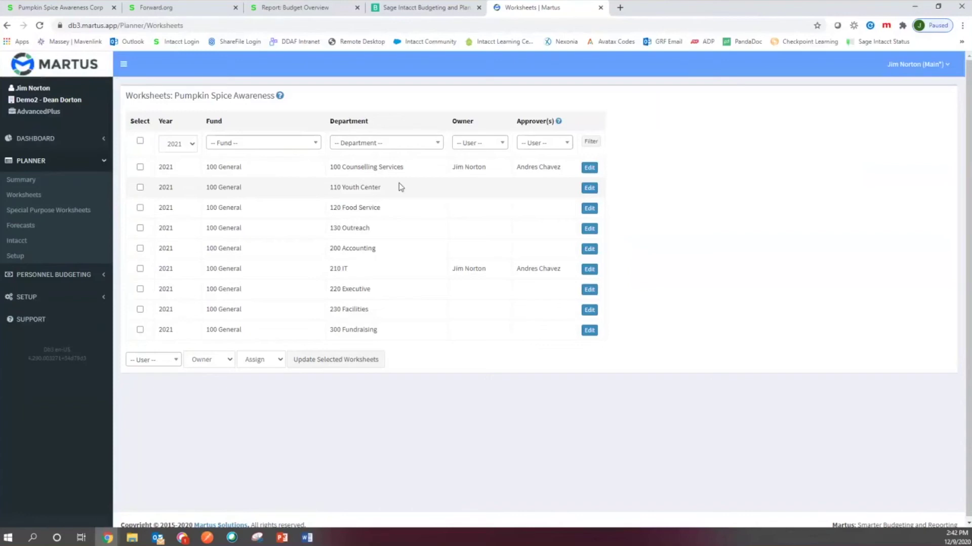
pyautogui.click(27, 195)
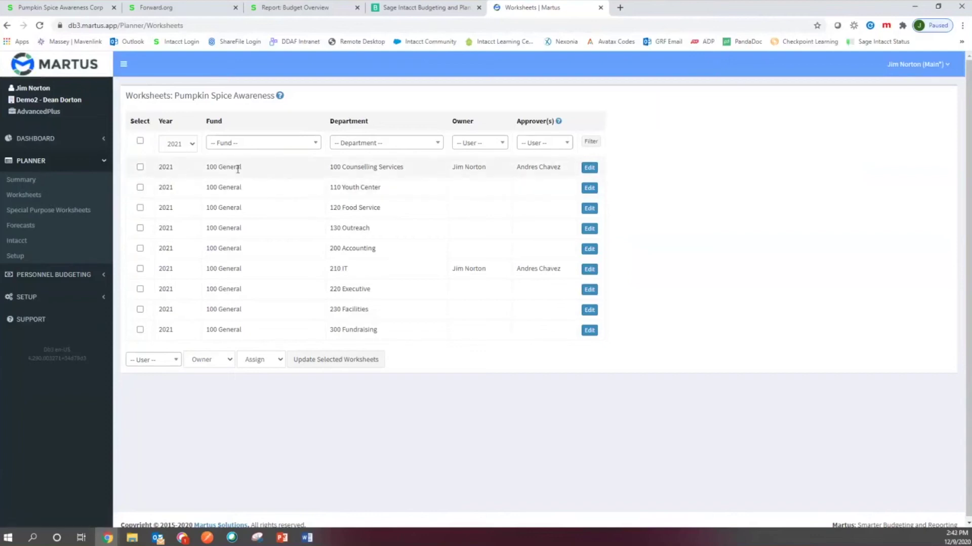
# - Open the 100 Counselling Services worksheet for editing and go to its 2021 Budget income section
pyautogui.click(589, 169)
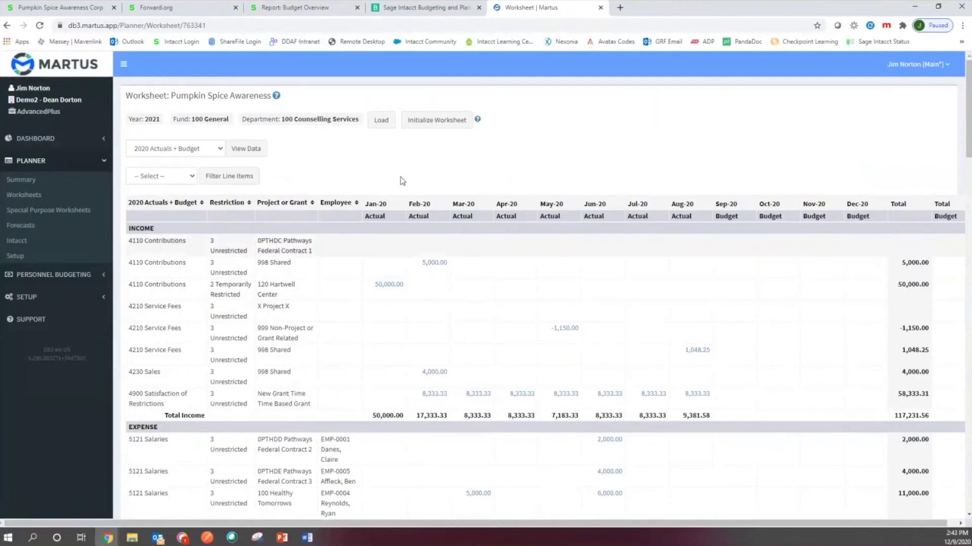
pyautogui.scroll(-3, 390, 261)
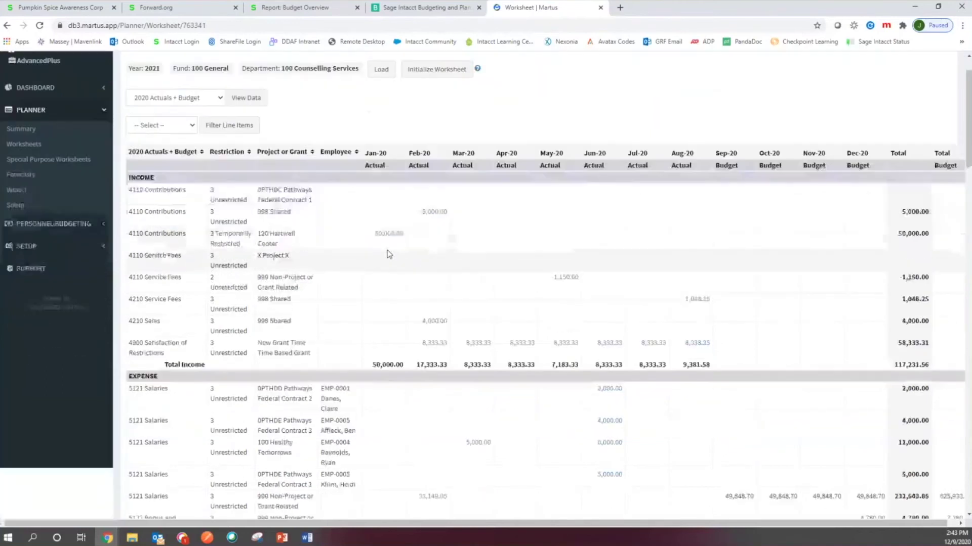
pyautogui.scroll(-15, 390, 233)
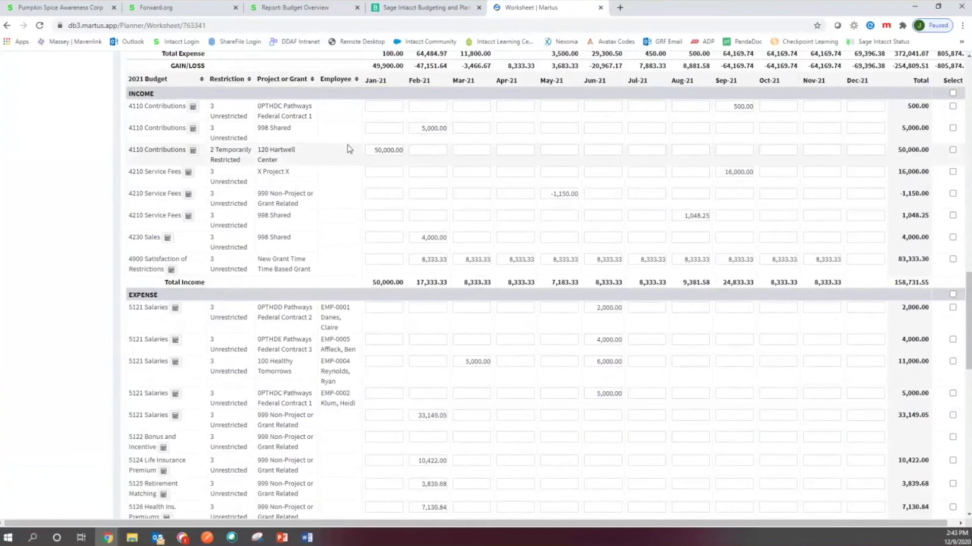
pyautogui.scroll(1, 365, 154)
# - Enter 5000 for Jan-21, 1000 for Feb-21 and 2500 for Mar-21 on the 4110 Contributions line for 0PTHDC Pathways Federal Contract 1
pyautogui.click(390, 160)
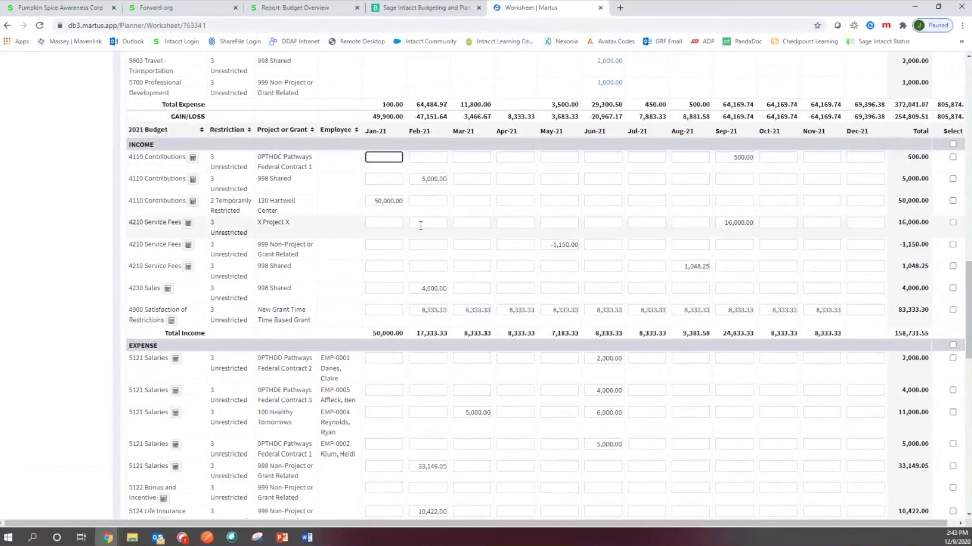
pyautogui.write('5000')
pyautogui.press('Tab')
pyautogui.write('1000')
pyautogui.press('Tab')
pyautogui.write('2500')
pyautogui.press('Tab')
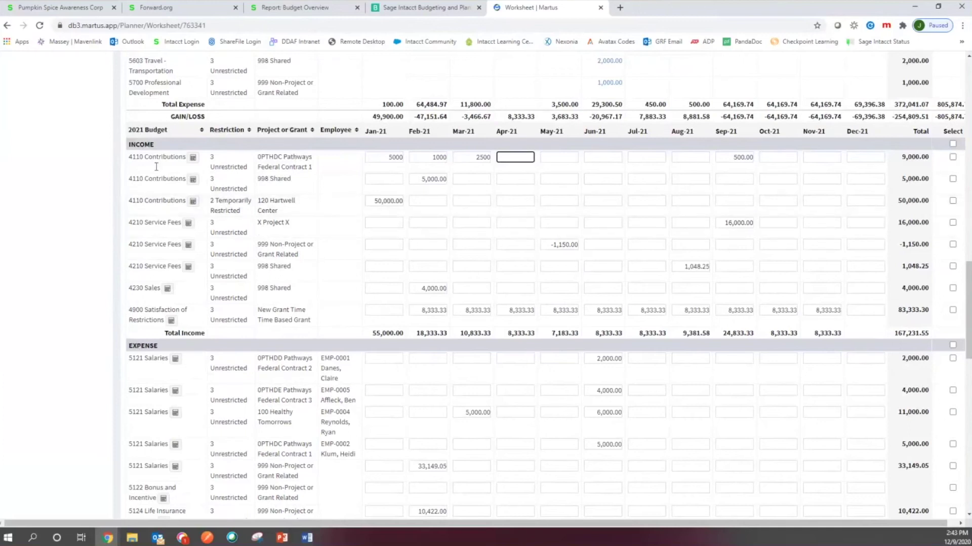
# - Open the budget widget for that 4110 Contributions line and preview a Weekly amount of 5000 starting 1/3/2021
pyautogui.click(193, 159)
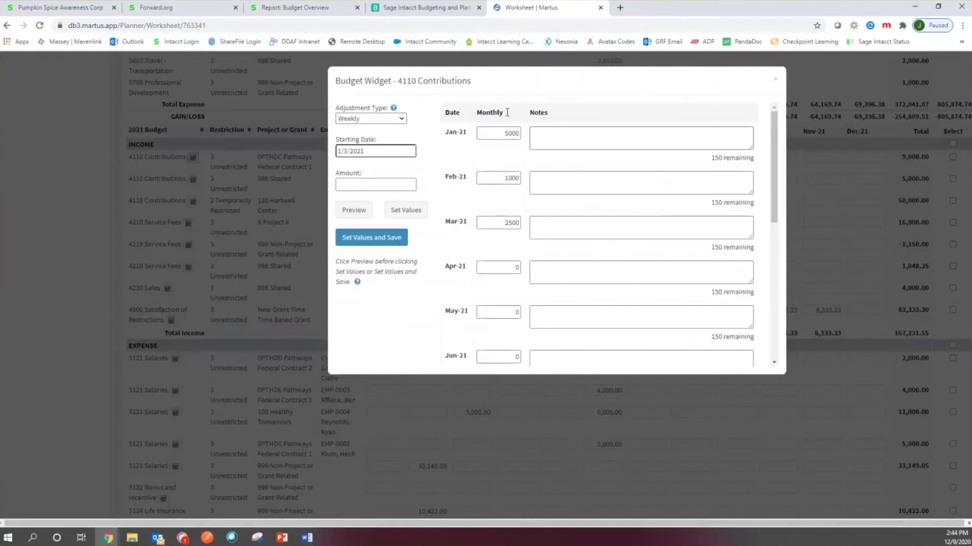
pyautogui.scroll(-4, 534, 180)
pyautogui.scroll(5, 535, 183)
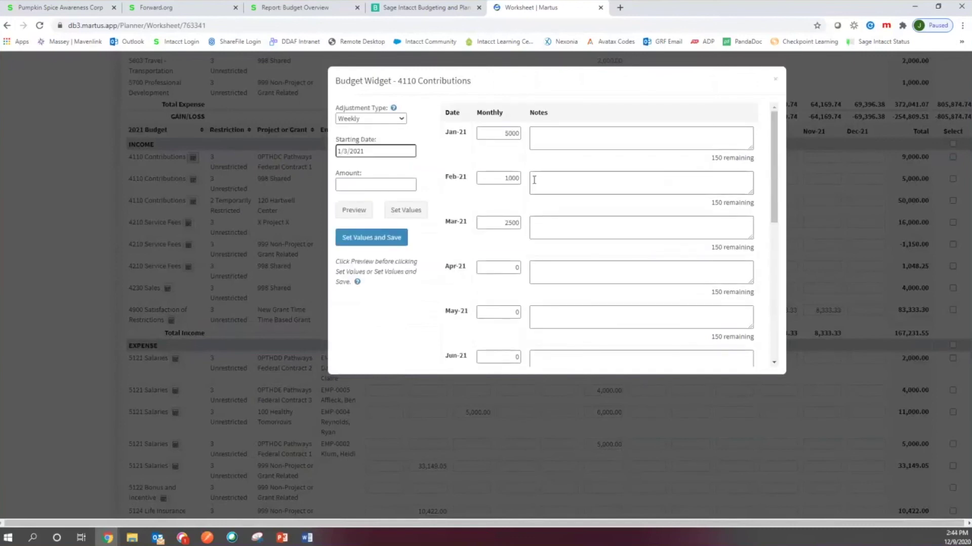
pyautogui.click(398, 120)
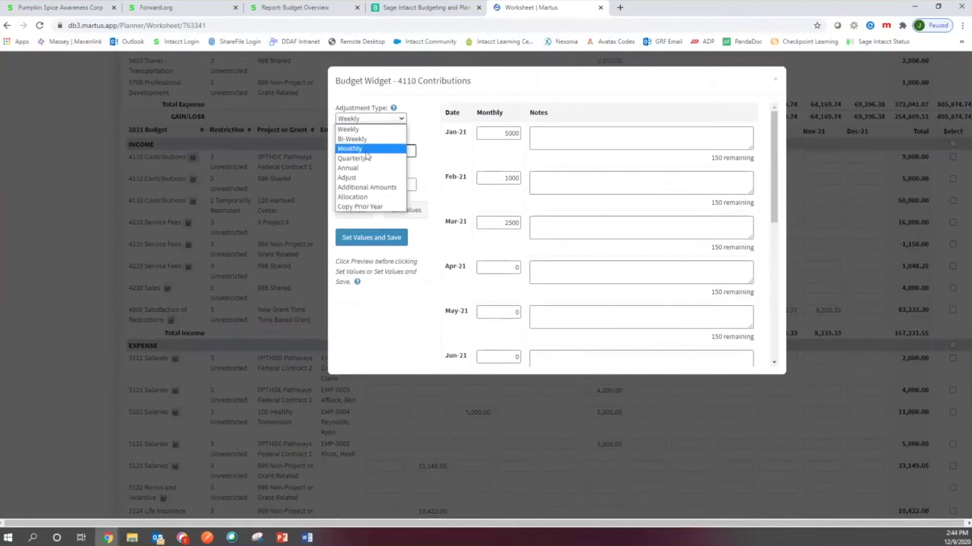
pyautogui.click(428, 124)
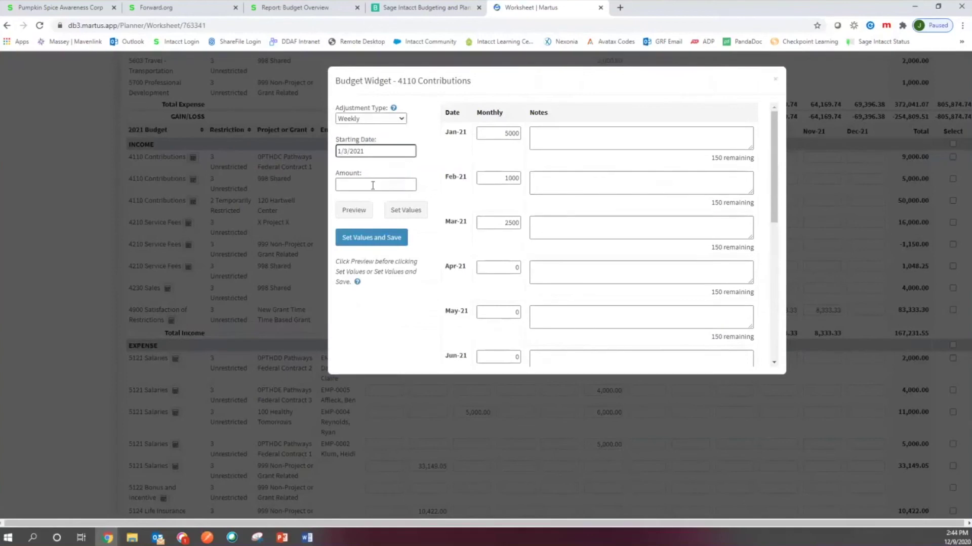
pyautogui.click(372, 186)
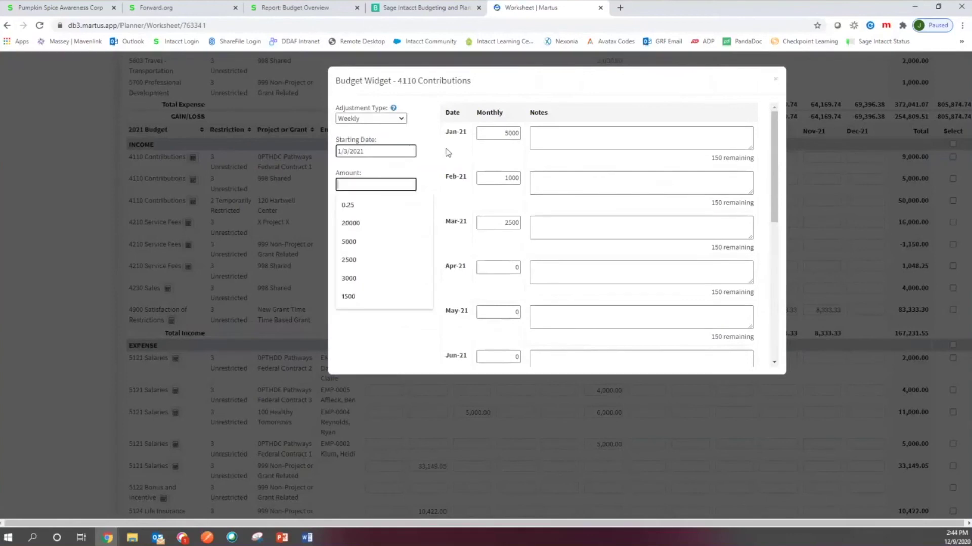
pyautogui.write('5000')
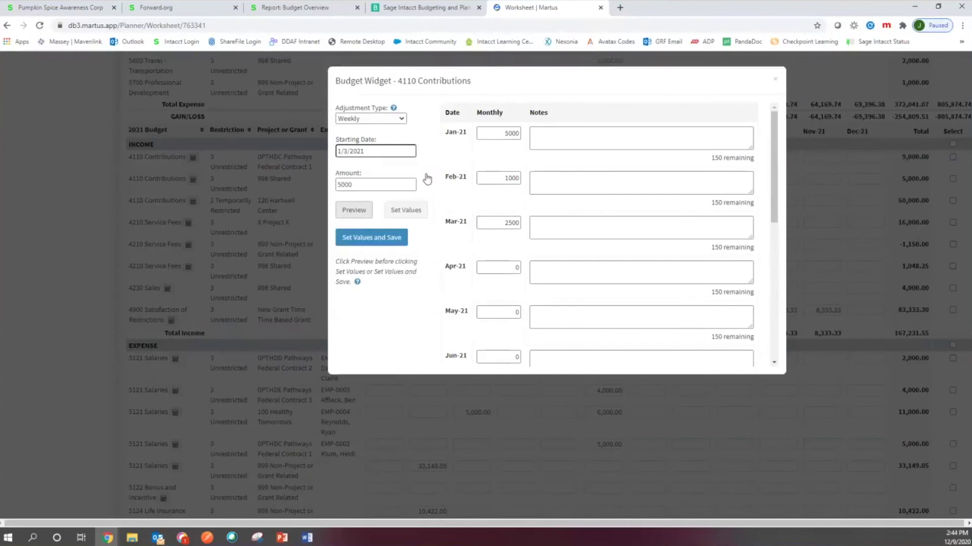
pyautogui.click(354, 212)
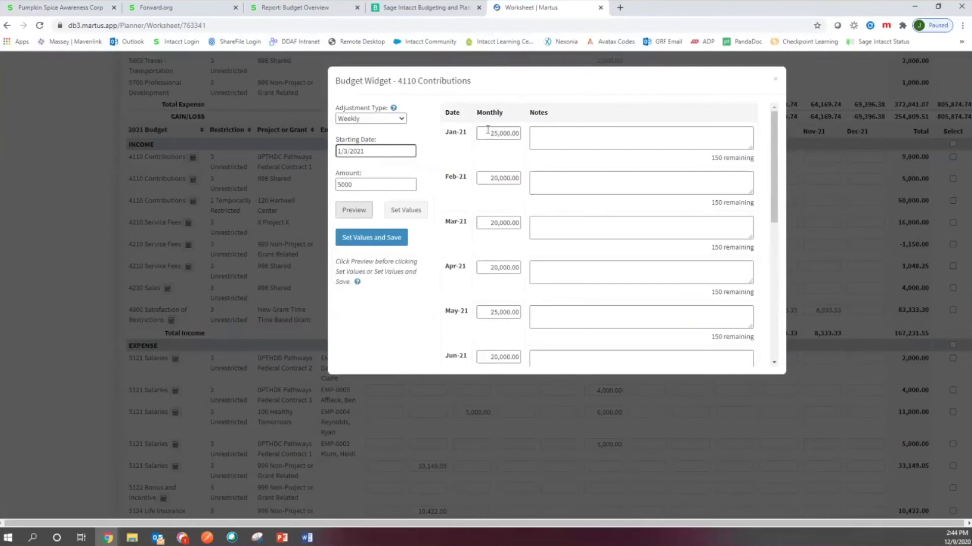
pyautogui.scroll(-2, 489, 151)
pyautogui.scroll(-5, 495, 141)
pyautogui.scroll(8, 486, 284)
# - Preview the 5000 amount with the adjustment type changed to Bi-Weekly and review the monthly values
pyautogui.click(400, 120)
pyautogui.click(381, 140)
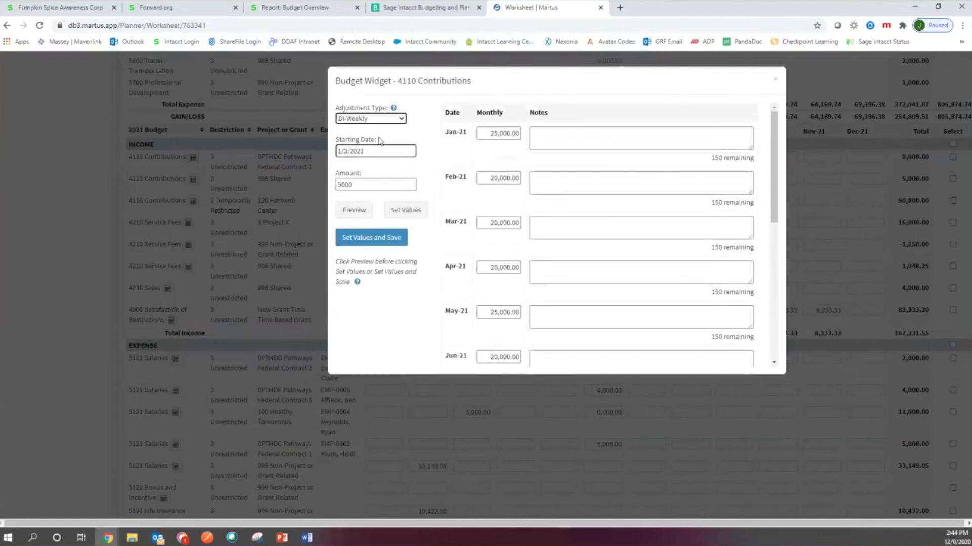
pyautogui.click(354, 210)
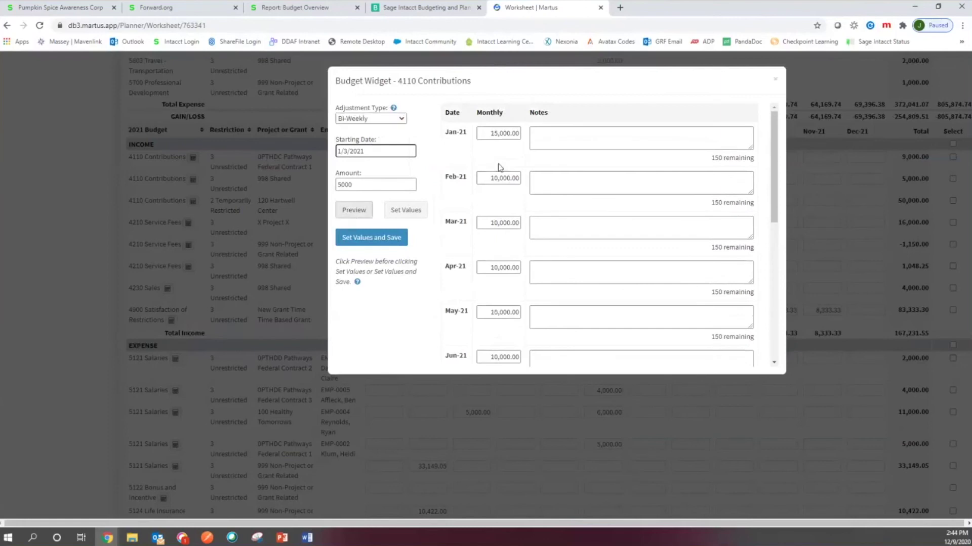
pyautogui.scroll(-6, 501, 172)
pyautogui.scroll(6, 506, 181)
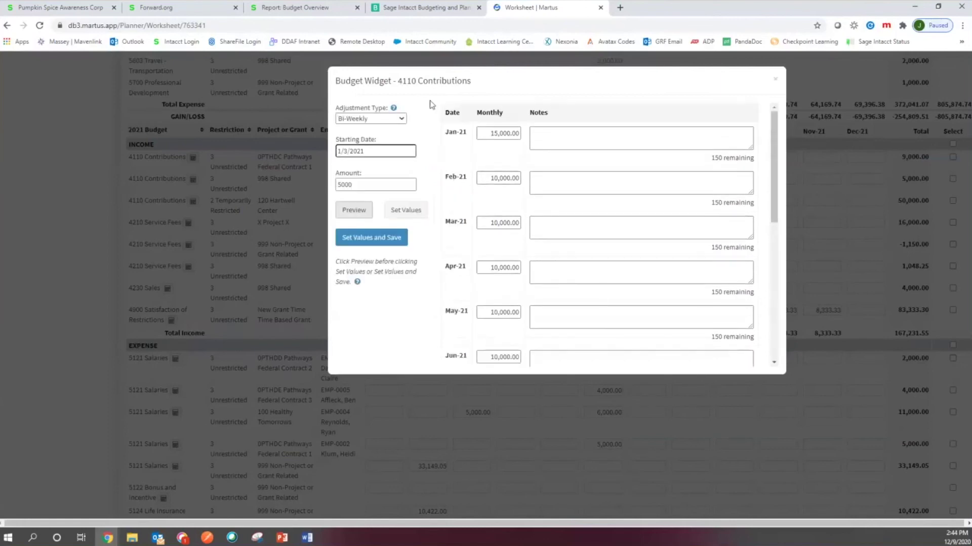
# - Return the adjustment type to Weekly, preview the 5000 amount, and set and save the values
pyautogui.click(396, 119)
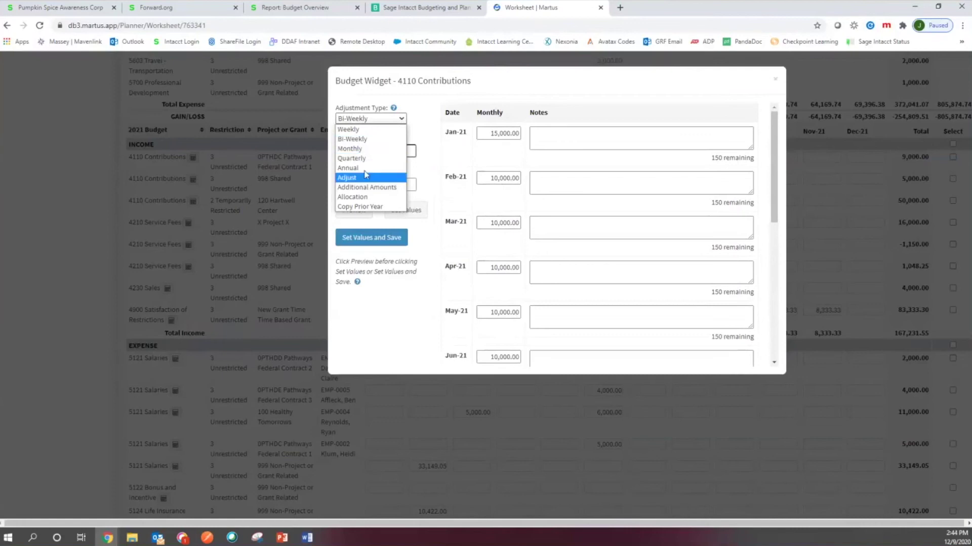
pyautogui.click(364, 130)
pyautogui.click(372, 183)
pyautogui.click(353, 210)
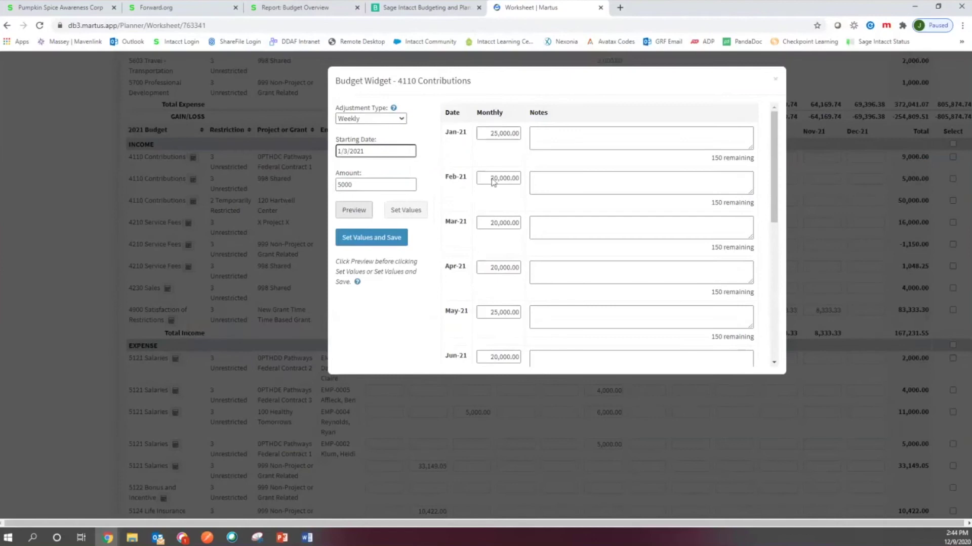
pyautogui.click(365, 238)
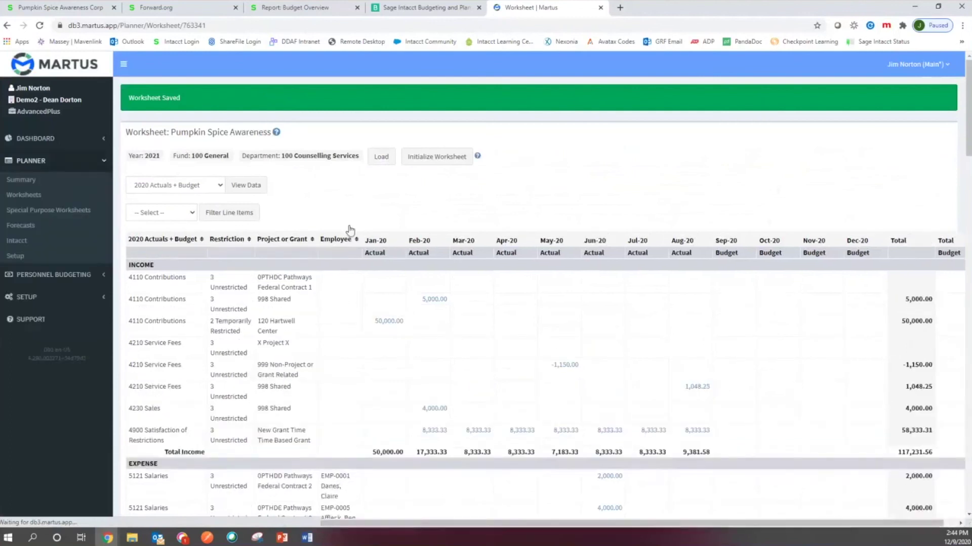
# - Reopen the budget widget for the first 4110 Contributions line and choose the Adjust type with Apr-21 as the starting month
pyautogui.scroll(-15, 349, 230)
pyautogui.scroll(3, 373, 194)
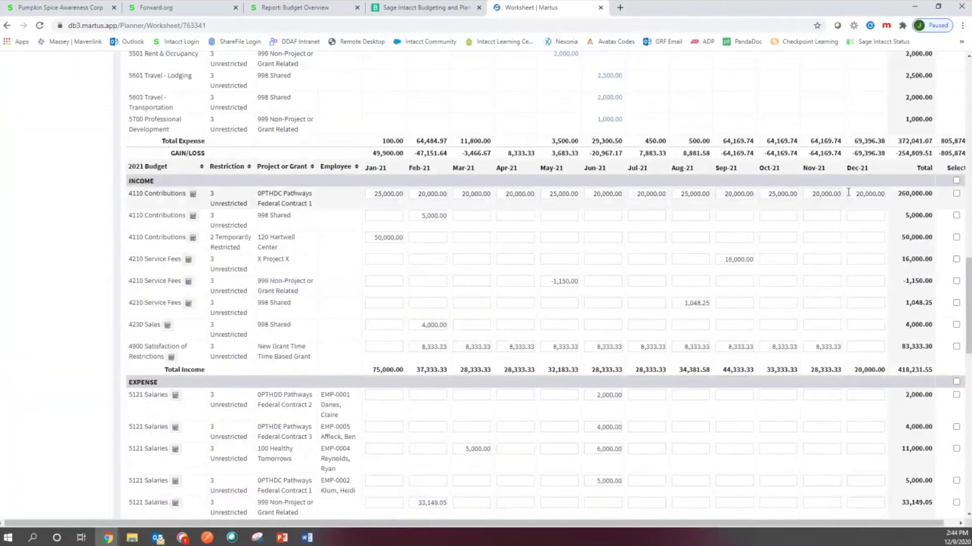
pyautogui.click(193, 195)
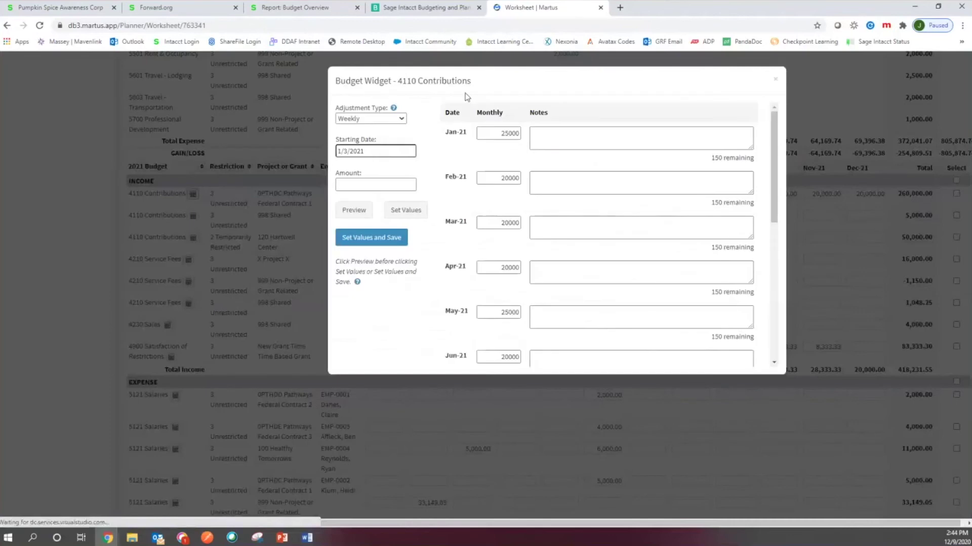
pyautogui.click(400, 119)
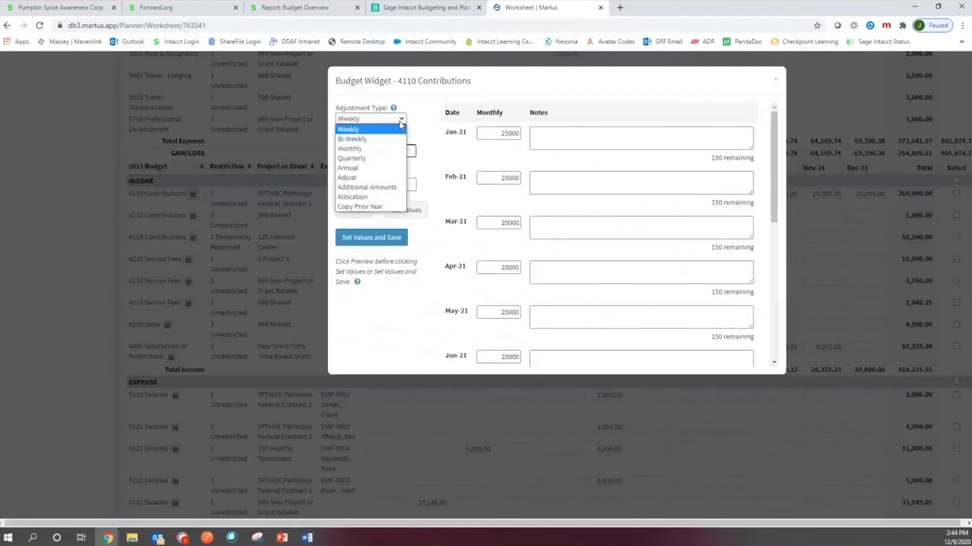
pyautogui.click(349, 177)
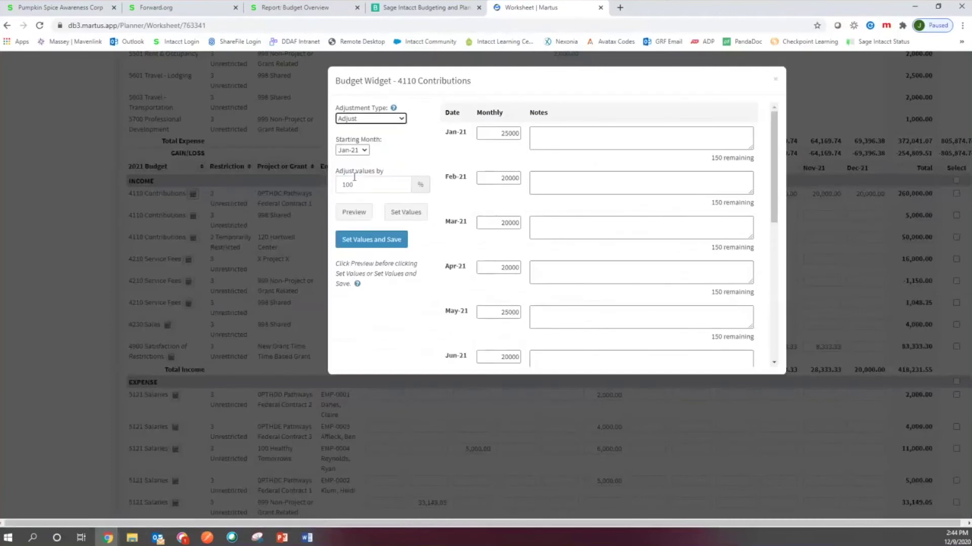
pyautogui.click(361, 152)
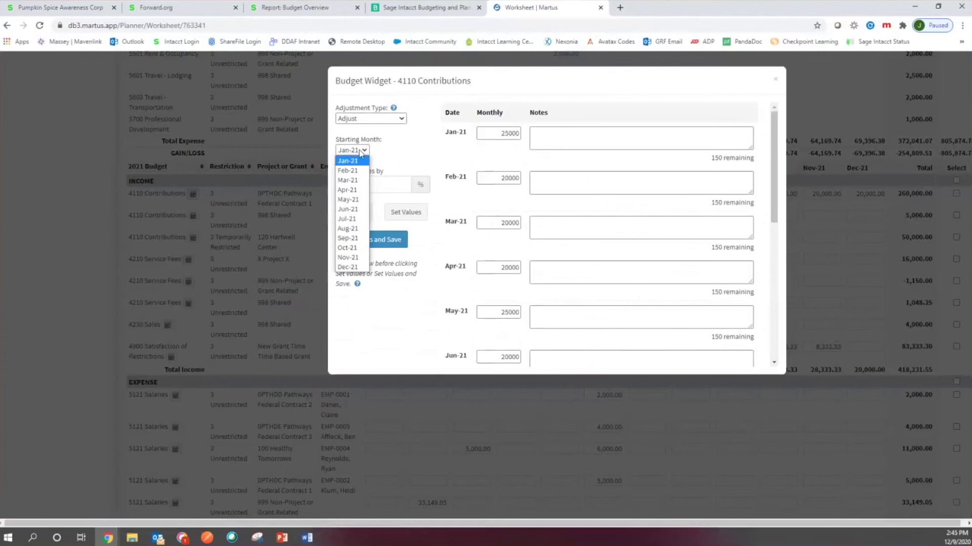
pyautogui.click(353, 195)
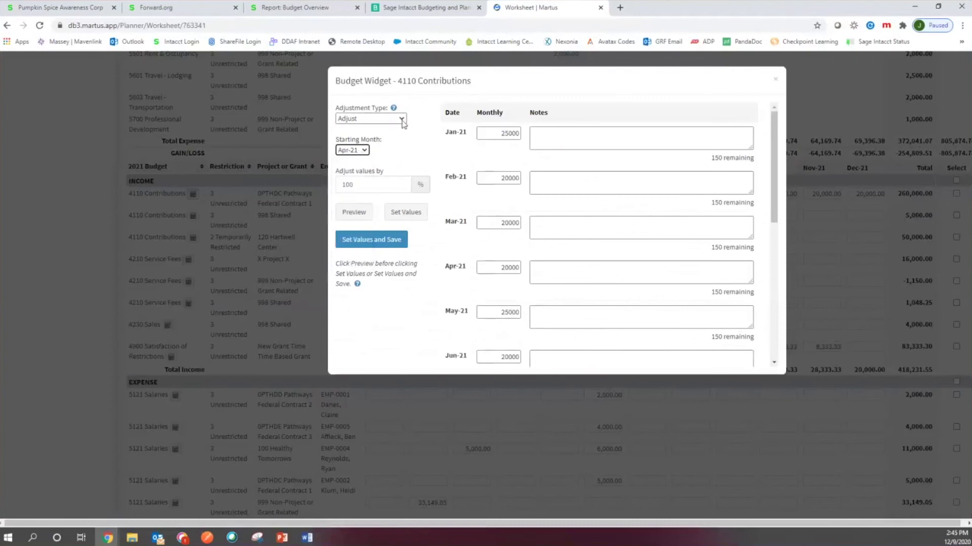
# - Set the adjustment percentage to 150, preview the monthly values, and set and save them
pyautogui.click(366, 183)
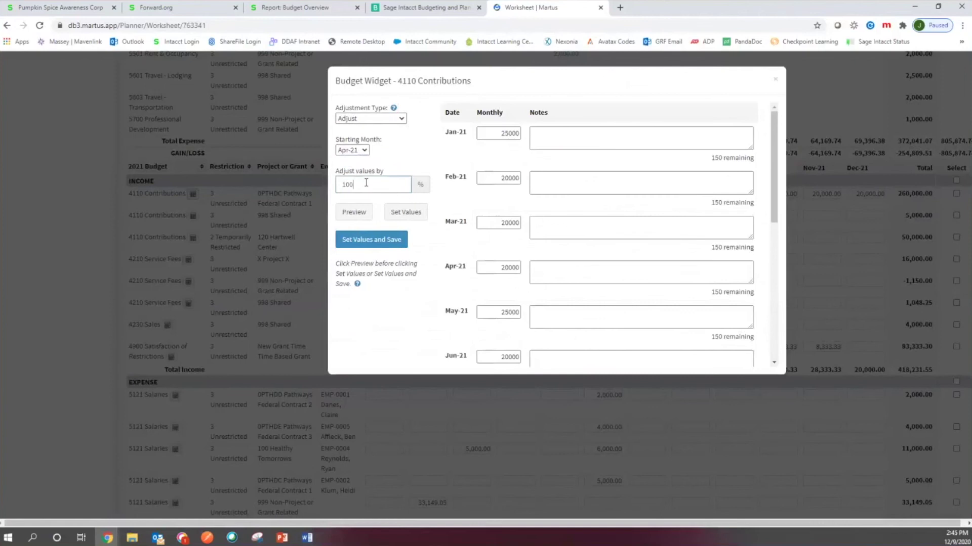
pyautogui.press('BackSpace')
pyautogui.press('BackSpace')
pyautogui.press('BackSpace')
pyautogui.write('150')
pyautogui.click(354, 213)
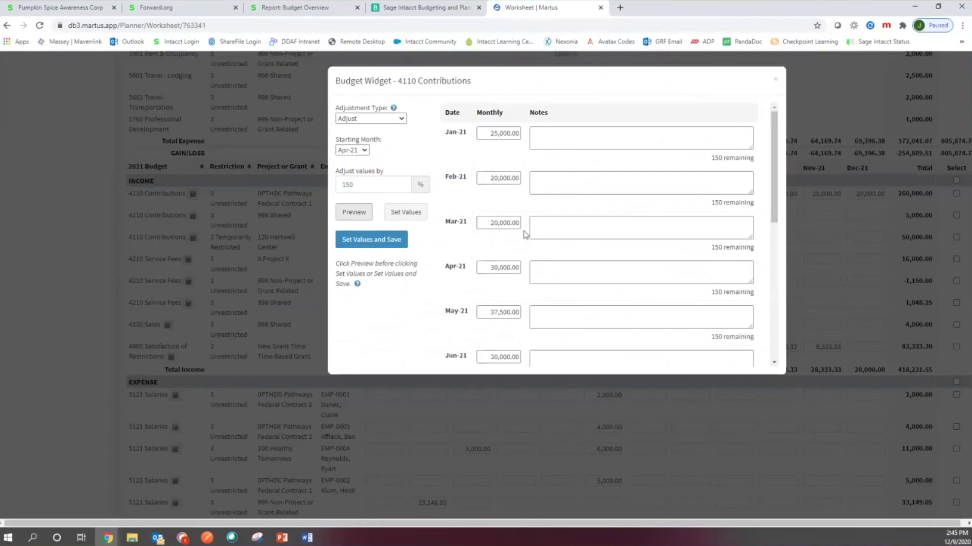
pyautogui.scroll(-1, 511, 200)
pyautogui.scroll(-5, 510, 205)
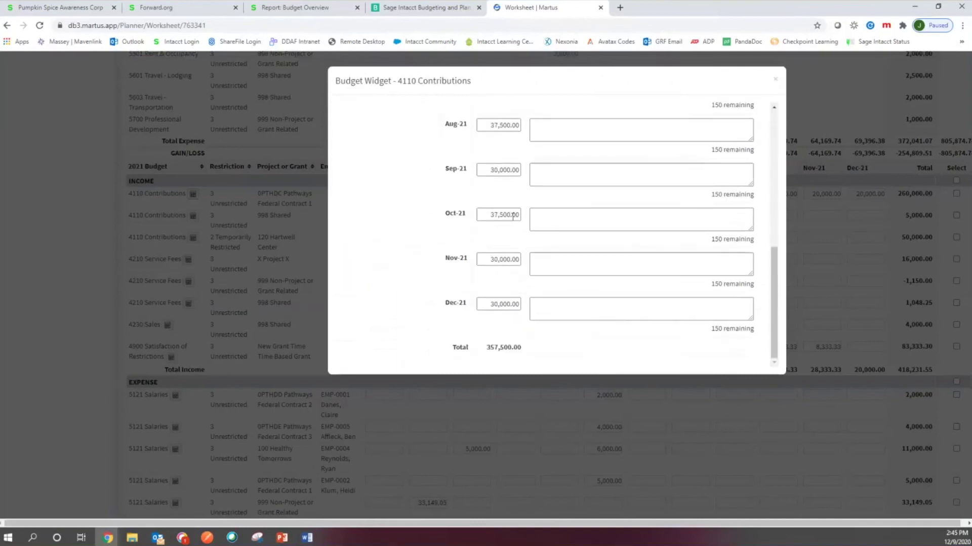
pyautogui.scroll(6, 493, 320)
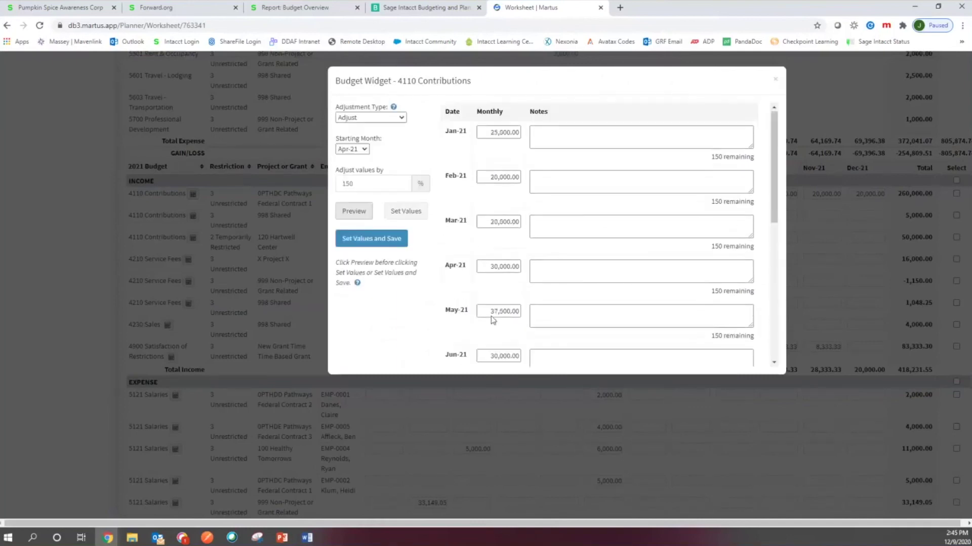
pyautogui.click(360, 240)
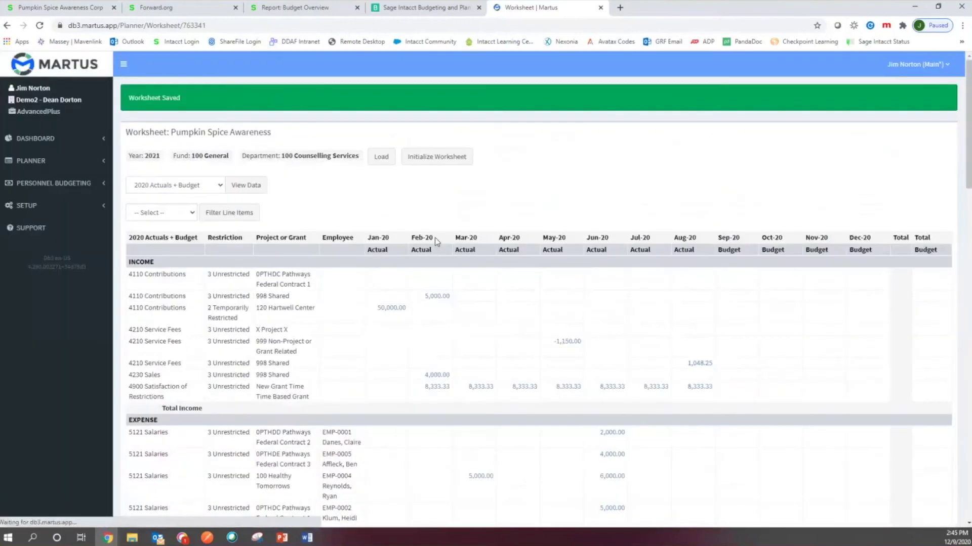
# - Reopen the budget widget for the first 4110 Contributions line and show the Additional Amounts adjustment fields
pyautogui.scroll(-10, 455, 234)
pyautogui.scroll(7, 455, 234)
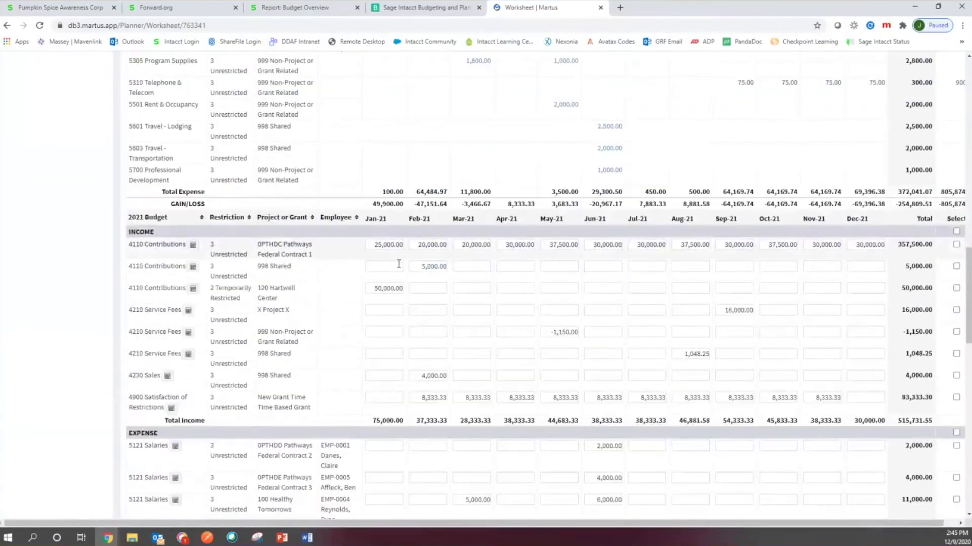
pyautogui.click(192, 245)
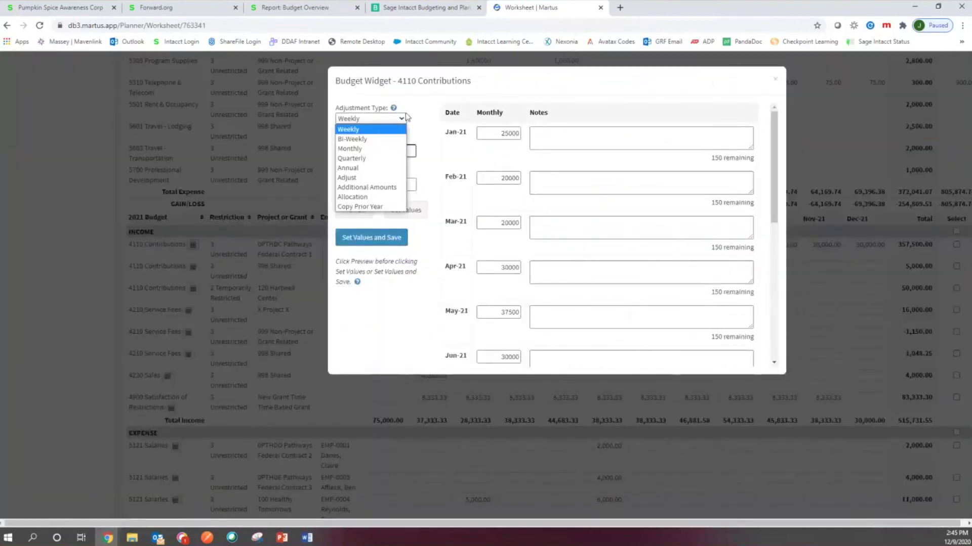
pyautogui.click(367, 187)
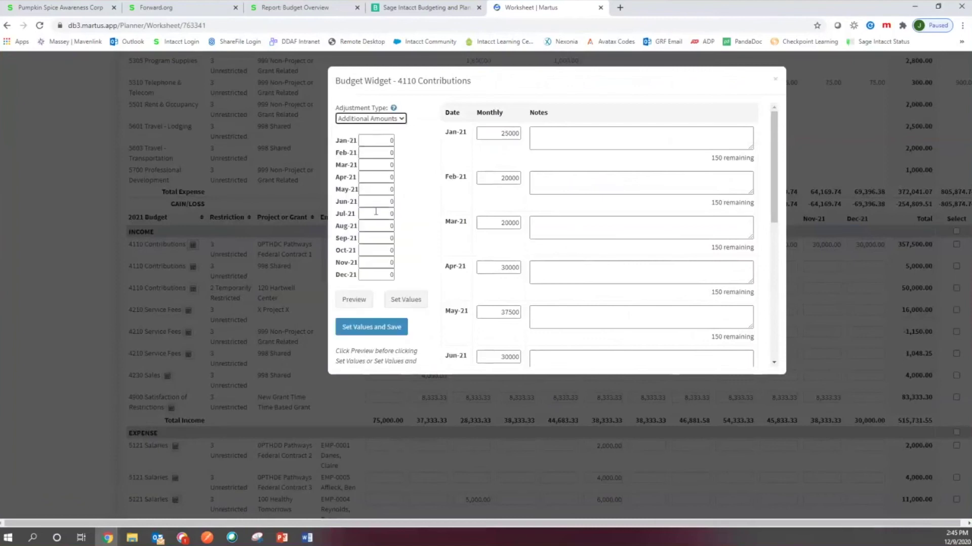
# - Switch the adjustment type to Copy Prior Year and review the monthly choices for actuals and budgets
pyautogui.click(399, 118)
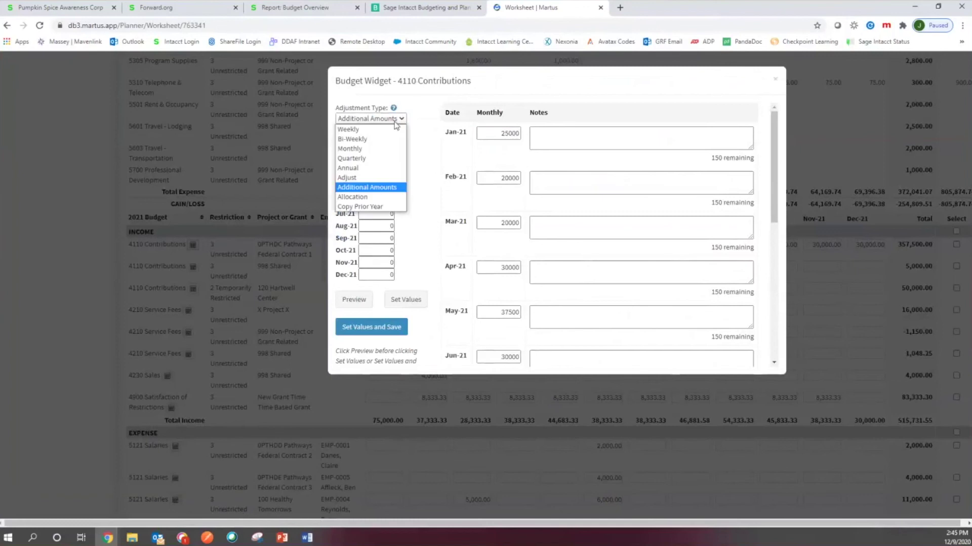
pyautogui.click(369, 206)
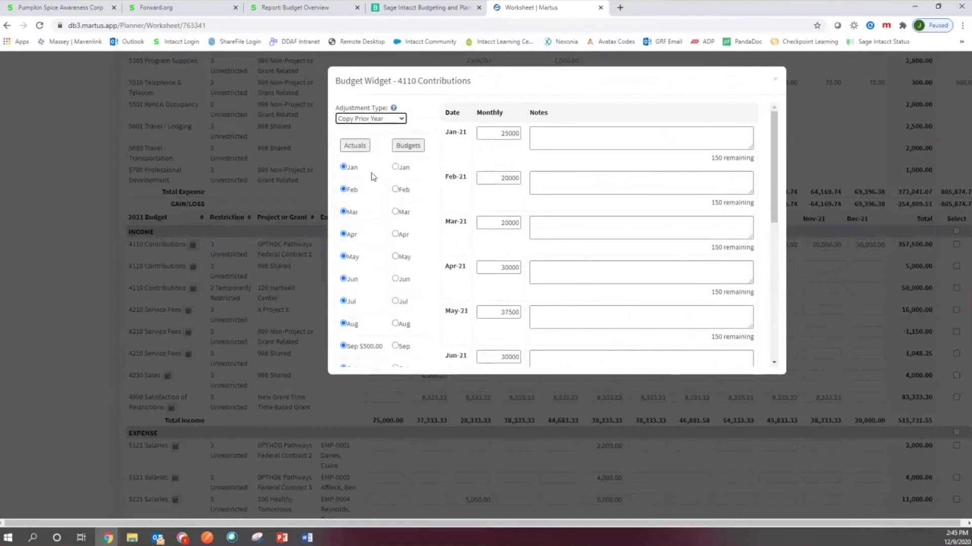
pyautogui.scroll(-6, 425, 251)
pyautogui.scroll(6, 423, 250)
pyautogui.hotkey('alt', 'Tab')
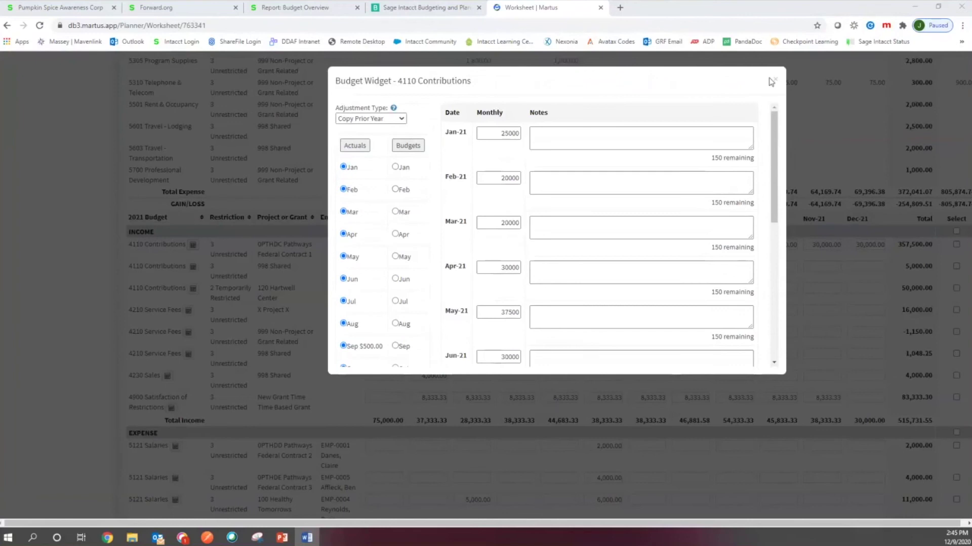
# - Close the budget widget without further adjustments and save the 2021 Counselling Services worksheet
pyautogui.click(774, 82)
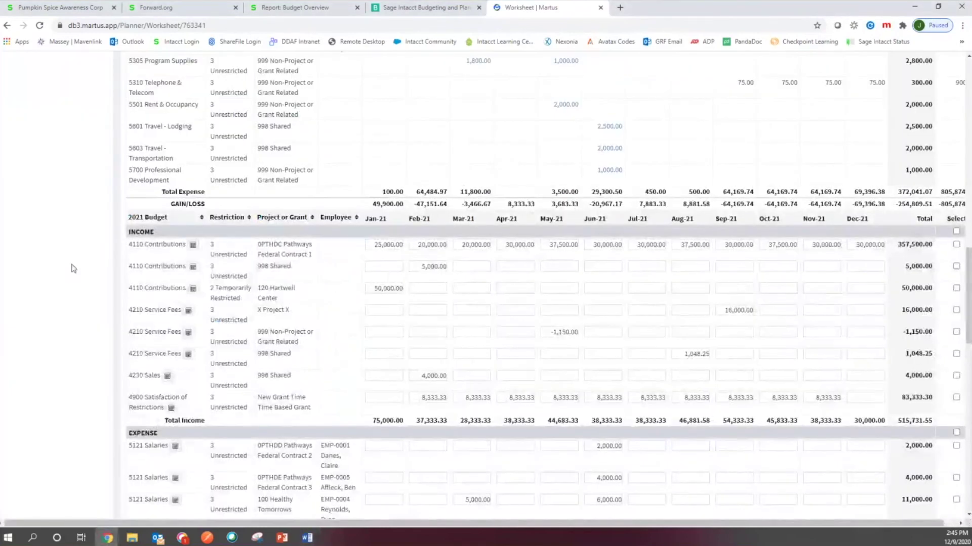
pyautogui.scroll(-15, 76, 263)
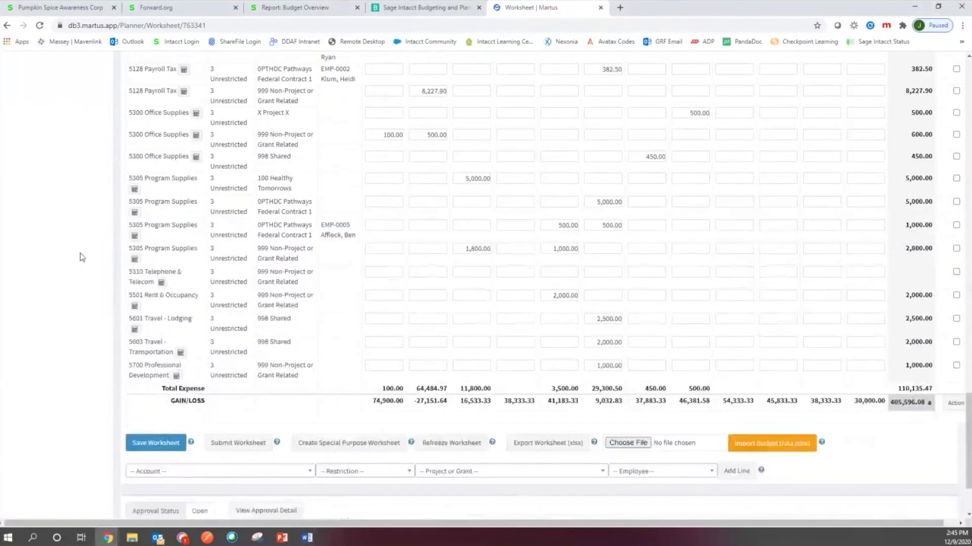
pyautogui.scroll(5, 81, 258)
pyautogui.scroll(7, 82, 256)
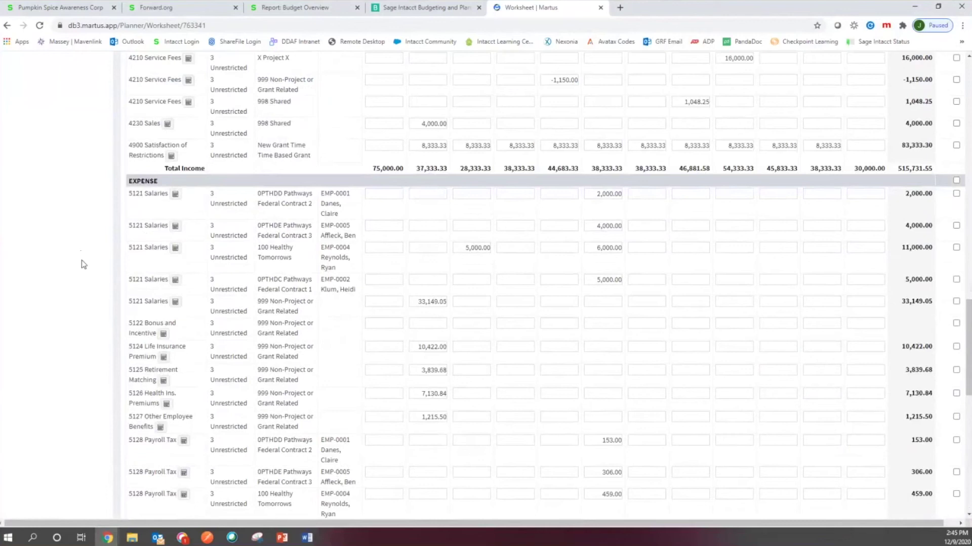
pyautogui.scroll(-10, 85, 253)
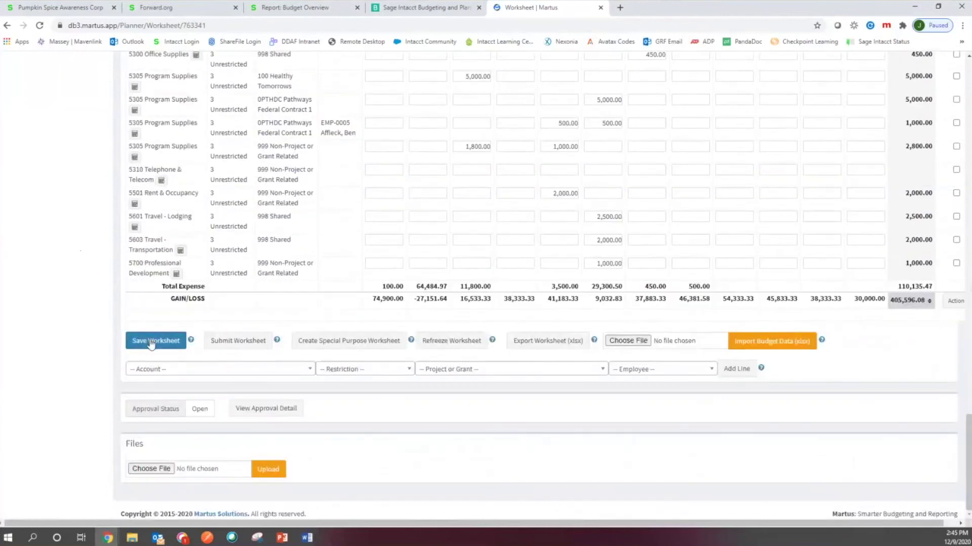
pyautogui.click(150, 341)
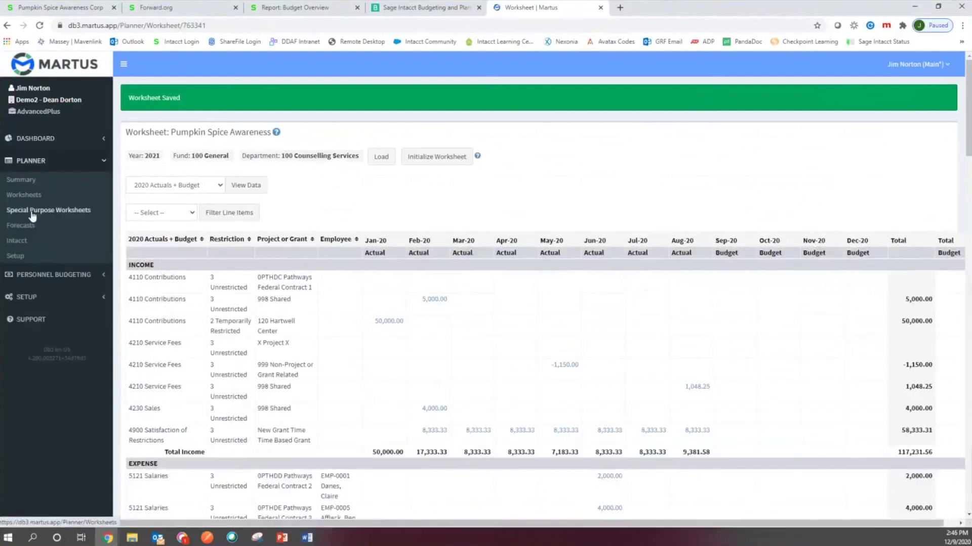
# - Open the 2021 Special Purpose Worksheets list and filter it to include worksheet SPWs
pyautogui.click(67, 215)
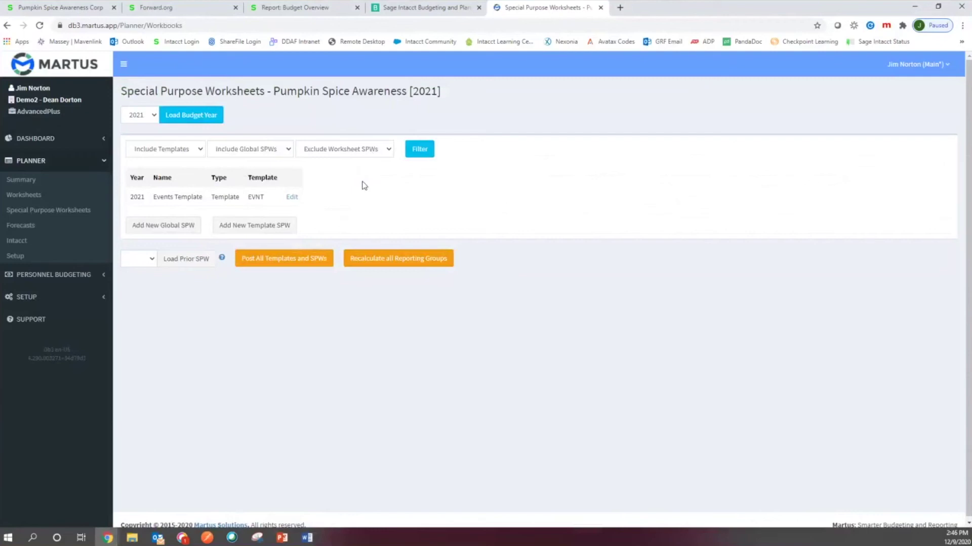
pyautogui.click(368, 150)
pyautogui.click(336, 163)
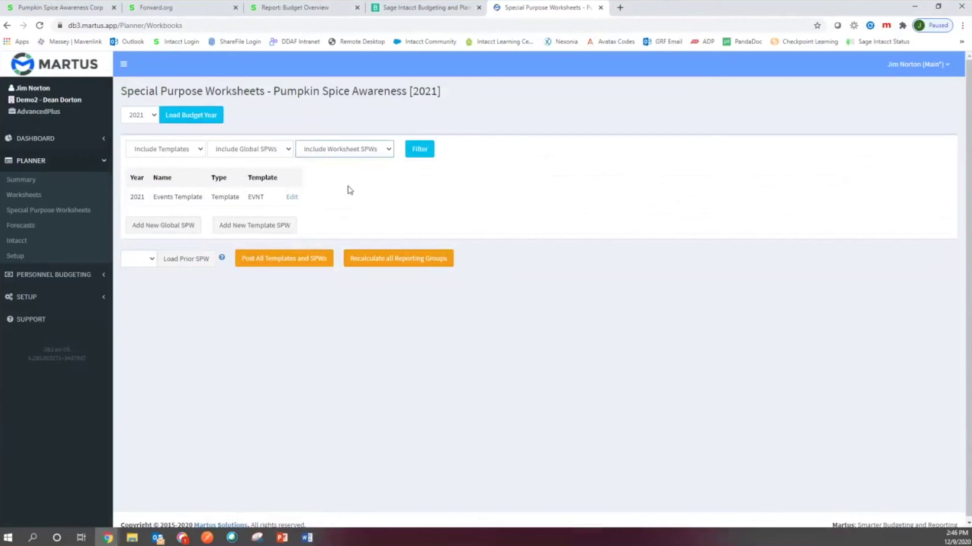
pyautogui.click(420, 149)
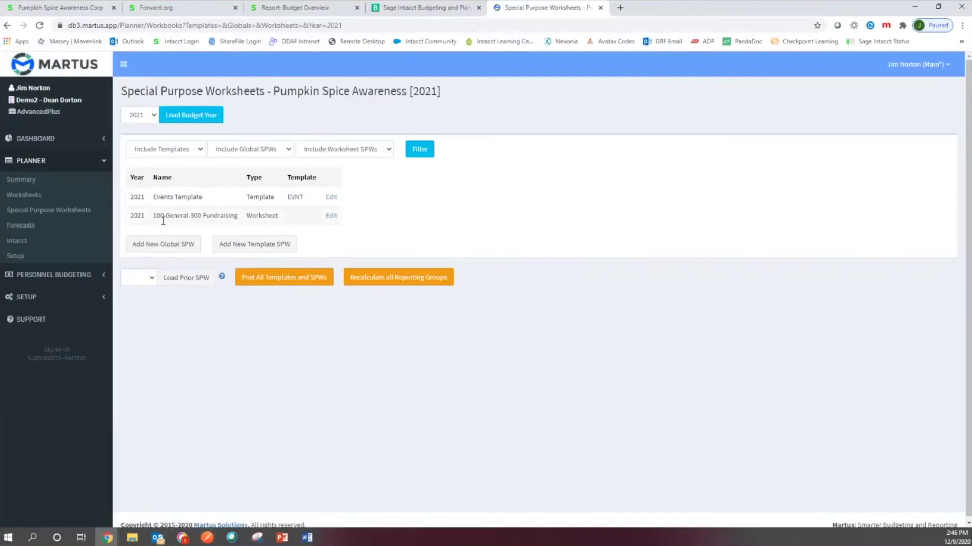
# - Open the 100 General-300 Fundraising special purpose worksheet for editing
pyautogui.moveTo(153, 218); pyautogui.dragTo(246, 217)
pyautogui.click(210, 212)
pyautogui.click(332, 217)
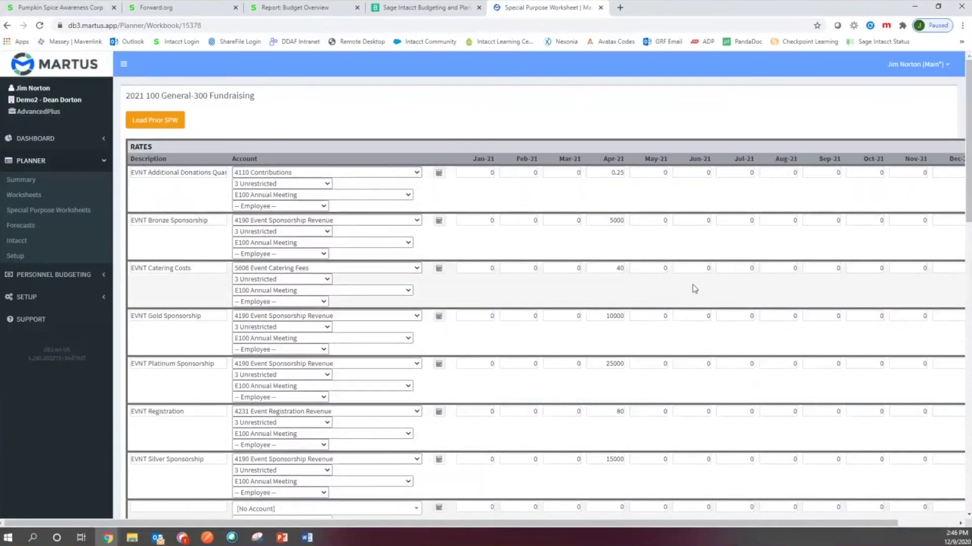
# - Look through the fundraising worksheet's rates, quantities, calculations, other budget items and summary sections
pyautogui.scroll(-7, 694, 289)
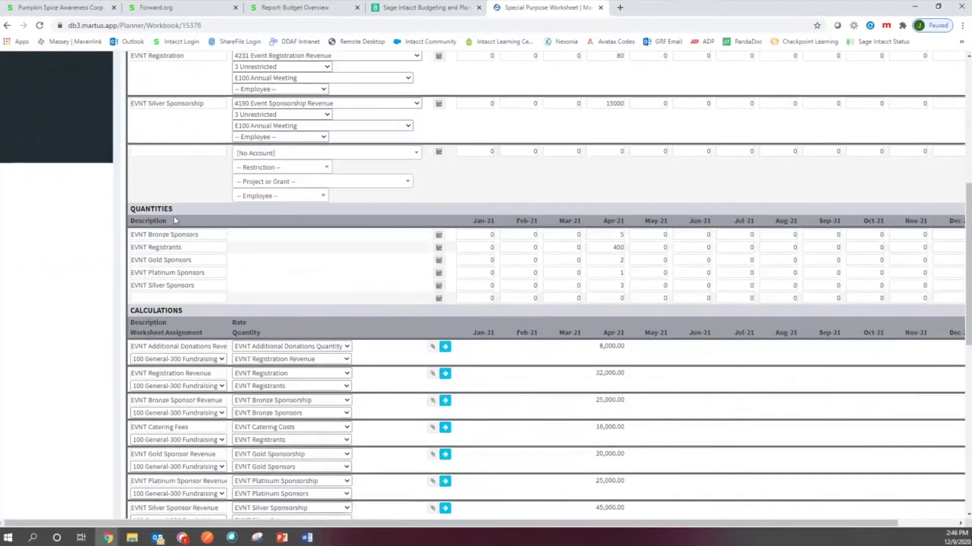
pyautogui.scroll(-3, 171, 285)
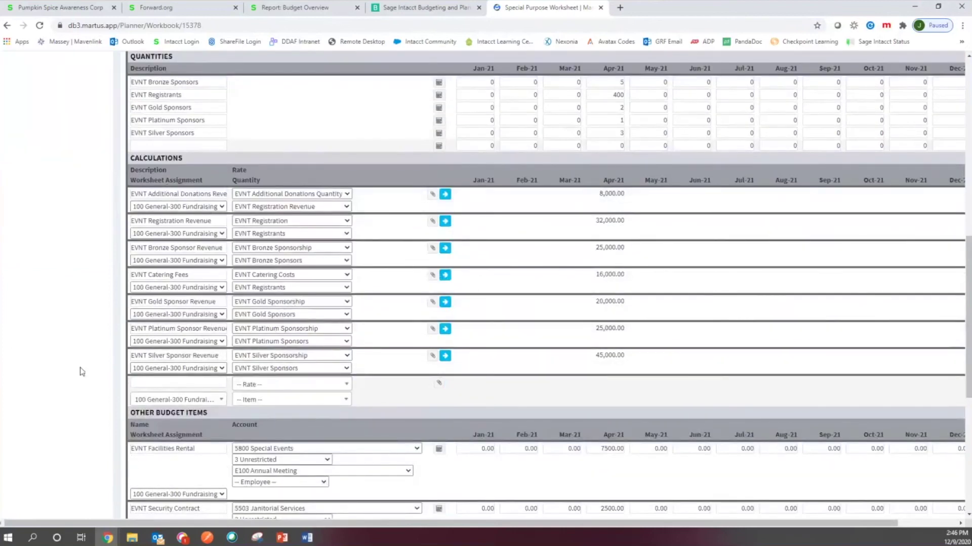
pyautogui.scroll(-5, 81, 372)
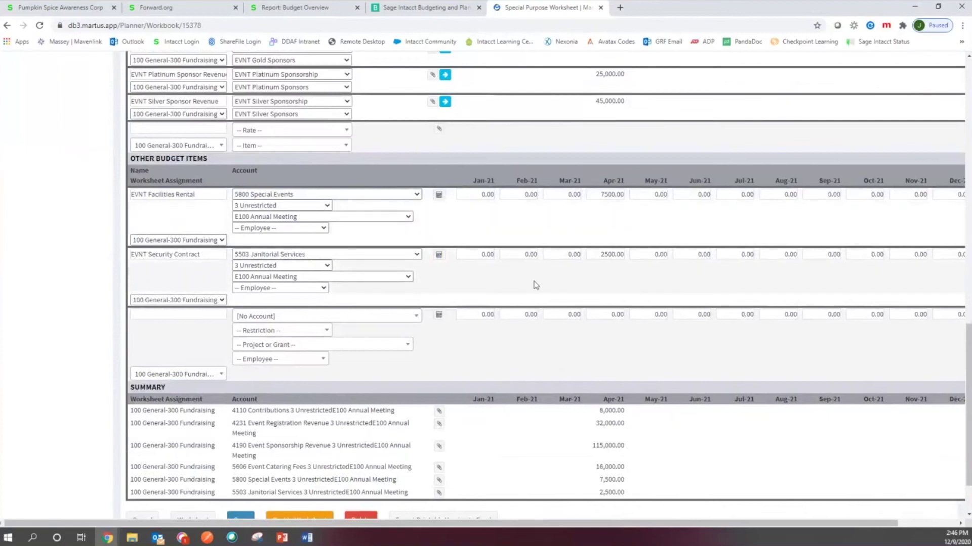
pyautogui.scroll(-1, 552, 220)
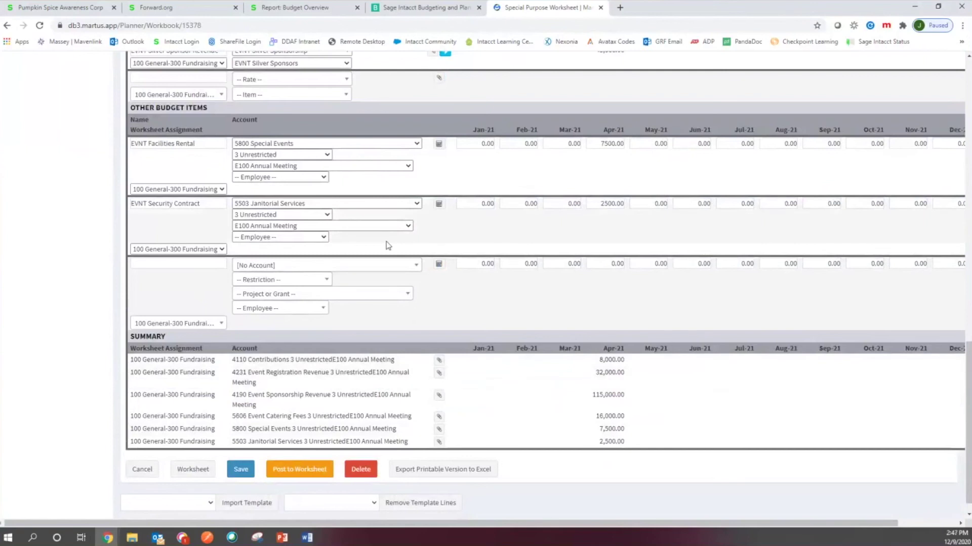
pyautogui.scroll(20, 542, 197)
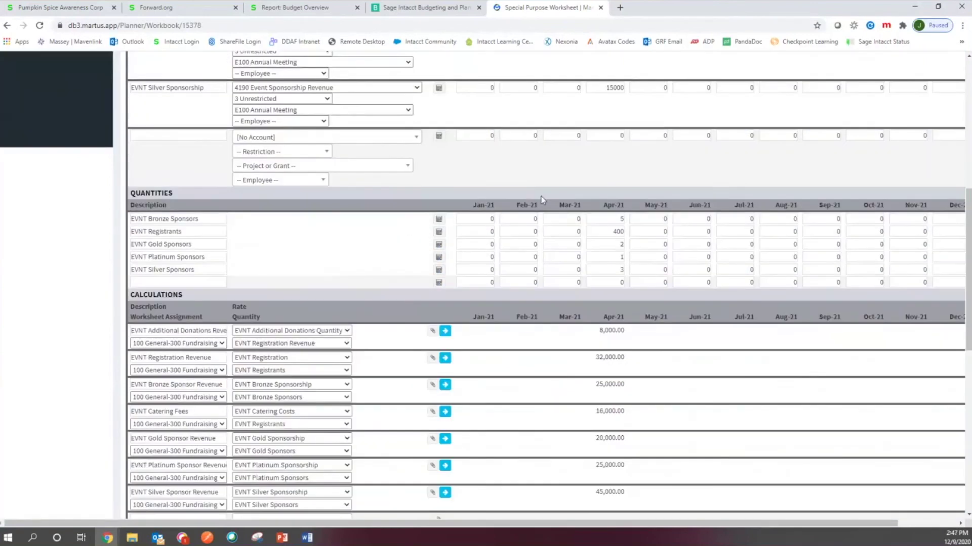
pyautogui.scroll(-1, 542, 200)
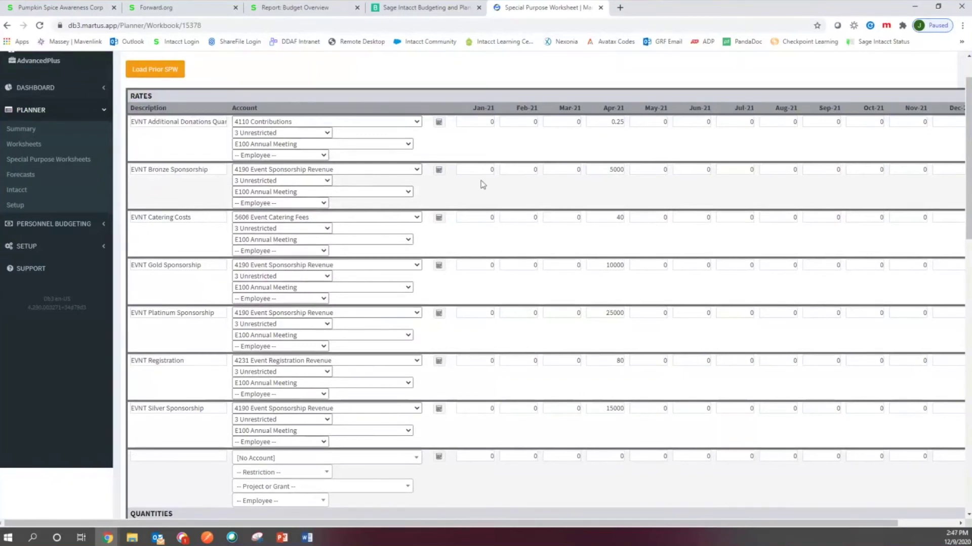
# - Examine the Apr-21 rates for bronze sponsorship, registration and additional donations
pyautogui.doubleClick(595, 170)
pyautogui.click(592, 170)
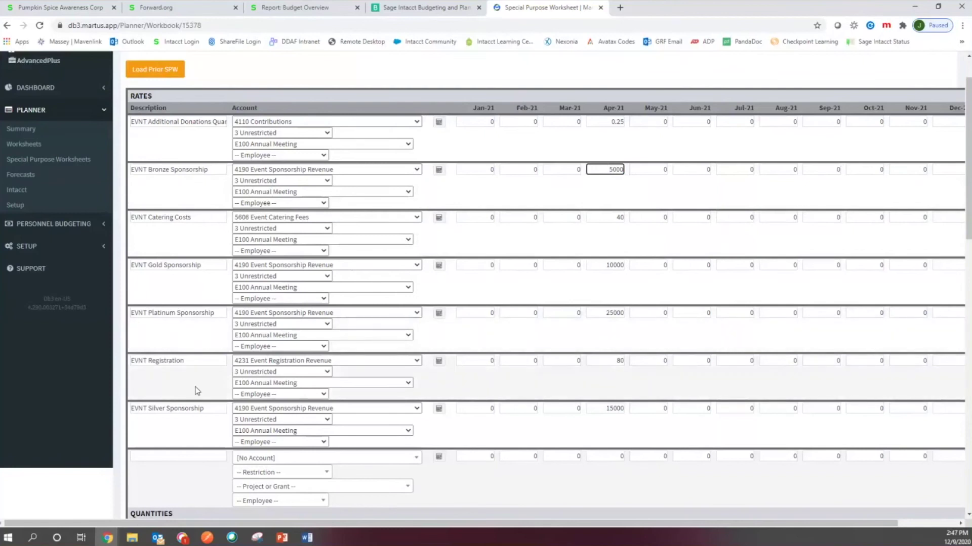
pyautogui.click(192, 362)
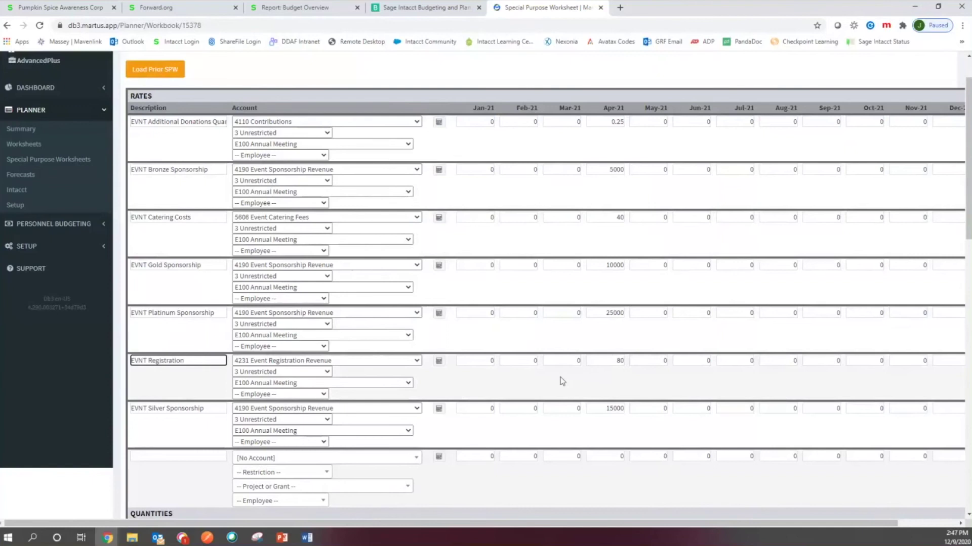
pyautogui.click(610, 360)
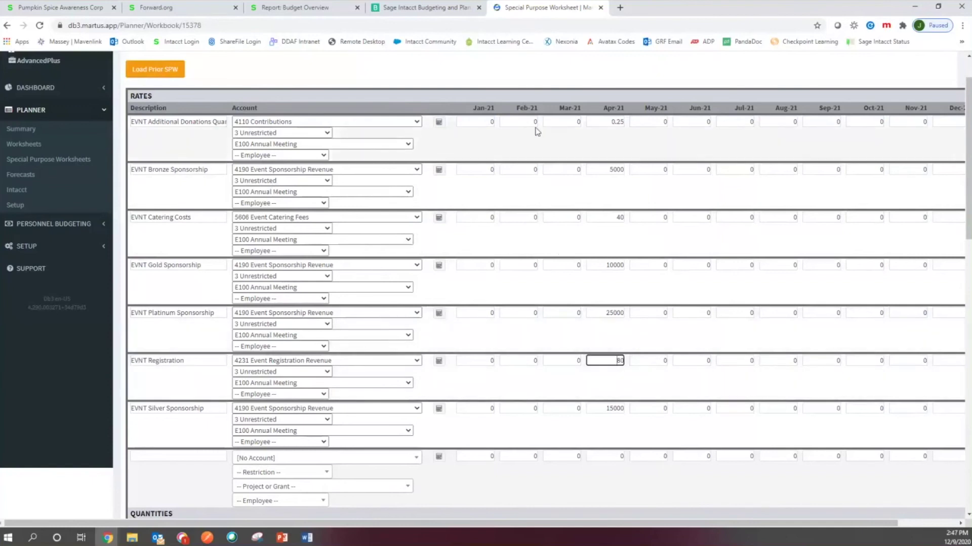
pyautogui.click(599, 120)
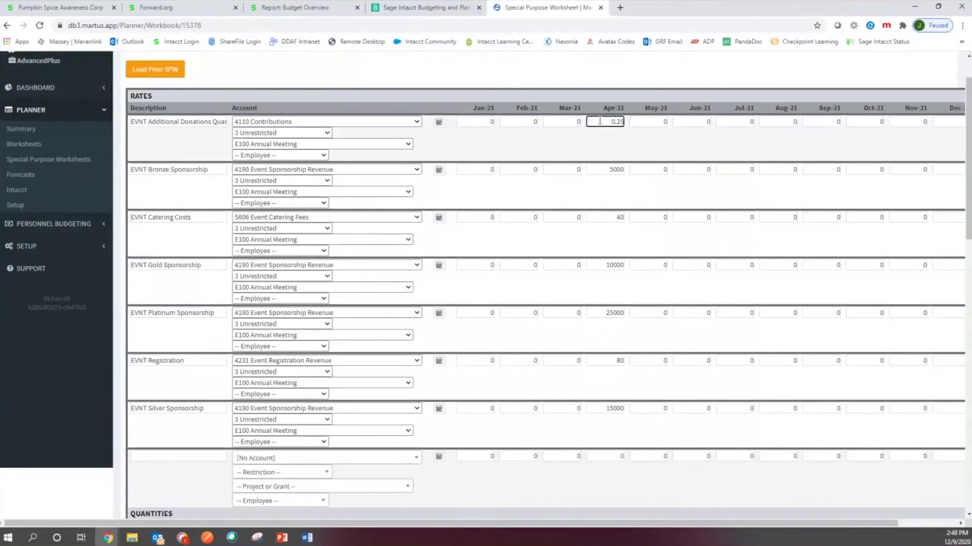
pyautogui.doubleClick(606, 125)
pyautogui.click(607, 126)
pyautogui.click(505, 166)
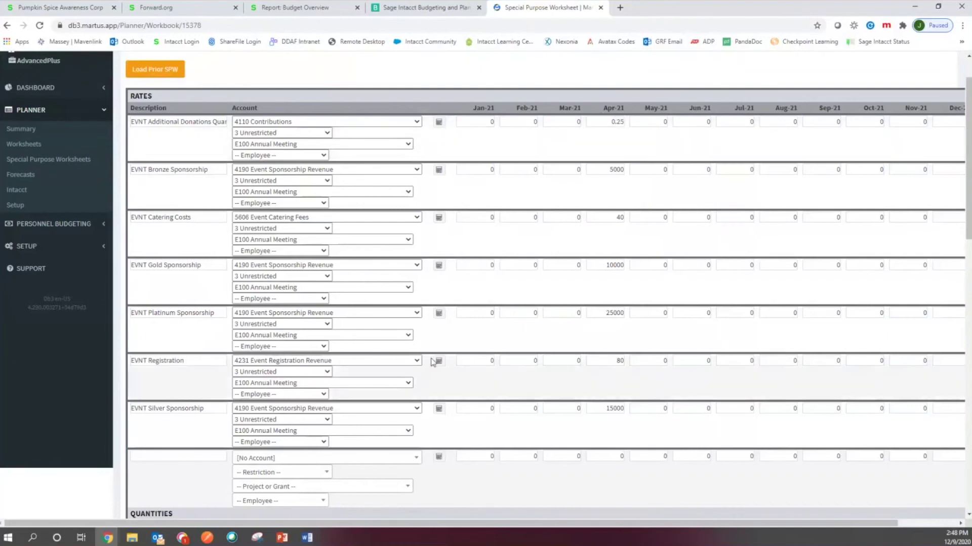
# - Examine the Apr-21 quantities for bronze sponsors, registrants, gold sponsors, platinum sponsors and silver sponsors
pyautogui.scroll(-6, 433, 232)
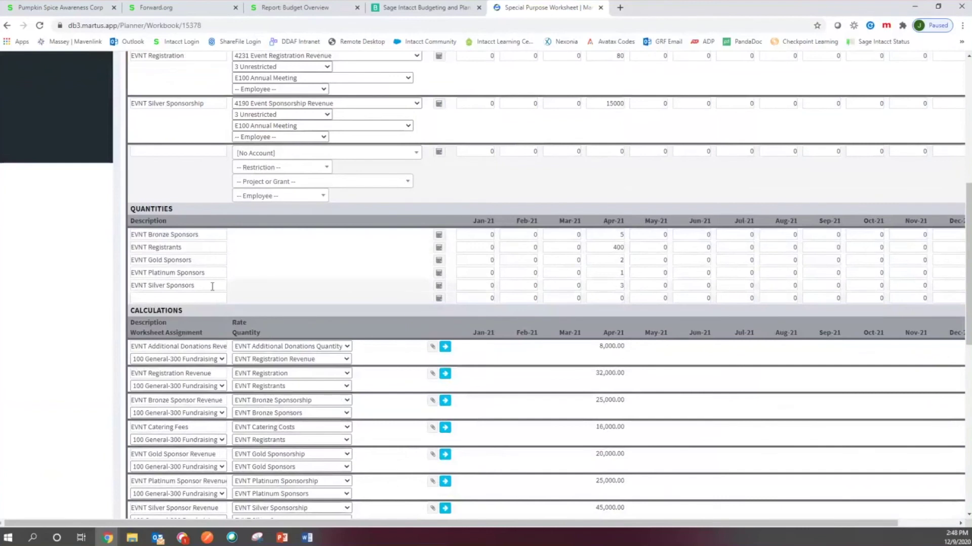
pyautogui.click(609, 235)
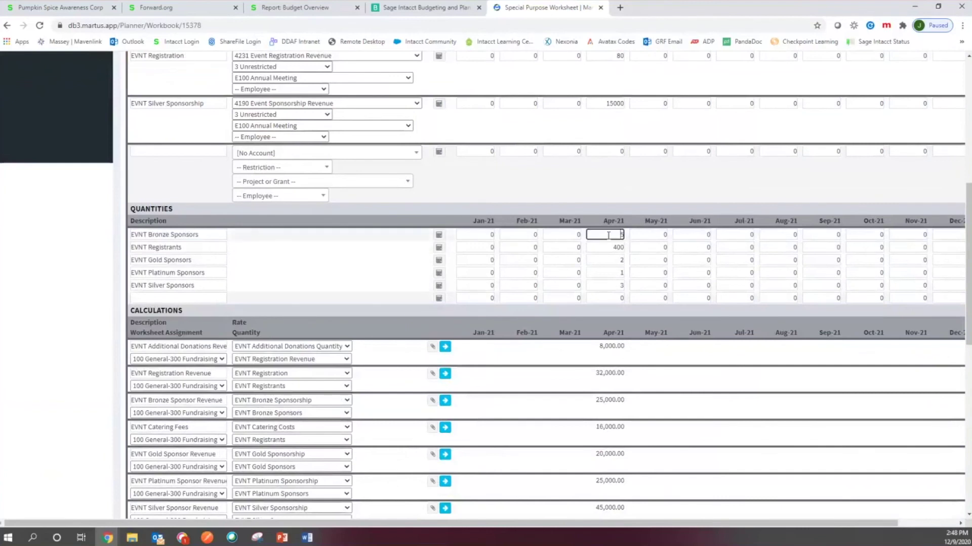
pyautogui.click(611, 248)
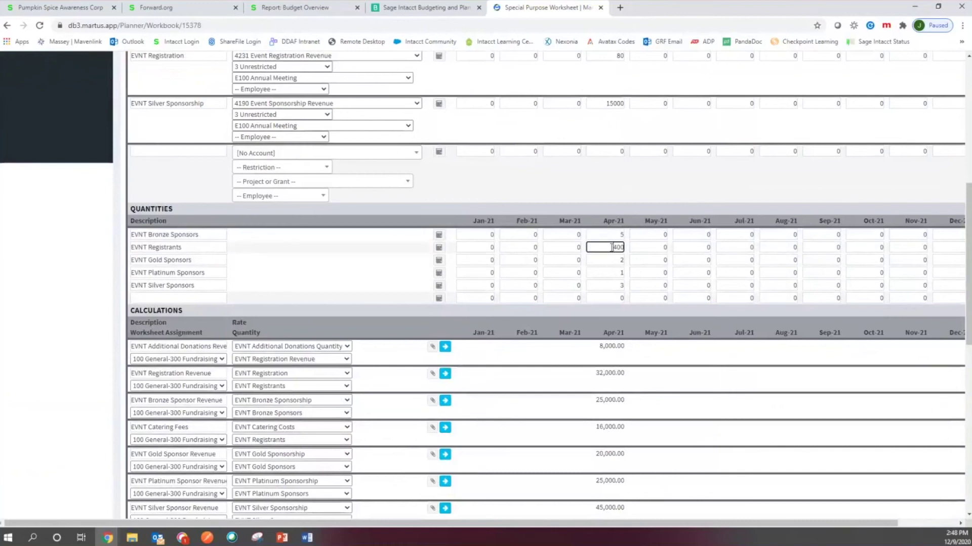
pyautogui.click(608, 260)
pyautogui.click(601, 273)
pyautogui.click(615, 285)
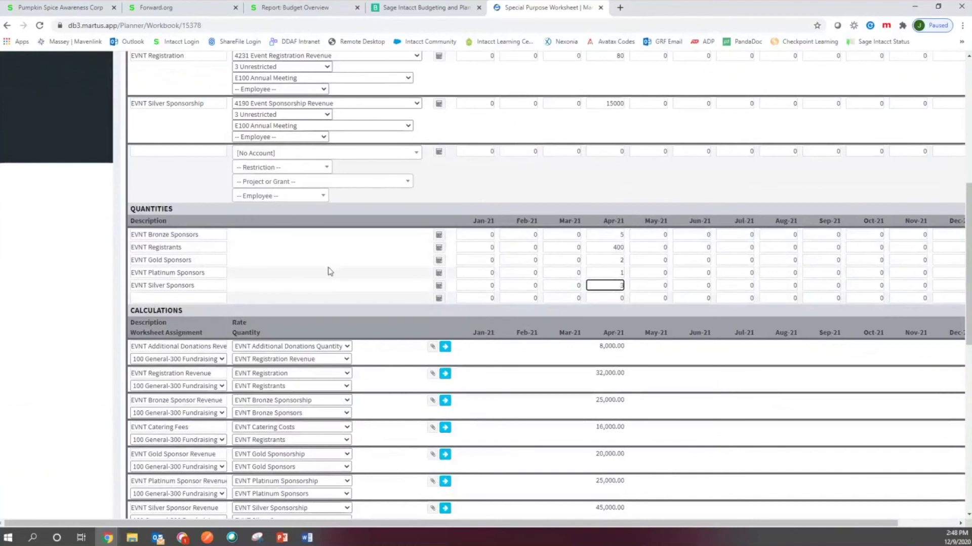
# - Review the rate and quantity choices for the EVNT Registration Revenue calculation
pyautogui.scroll(-3, 328, 268)
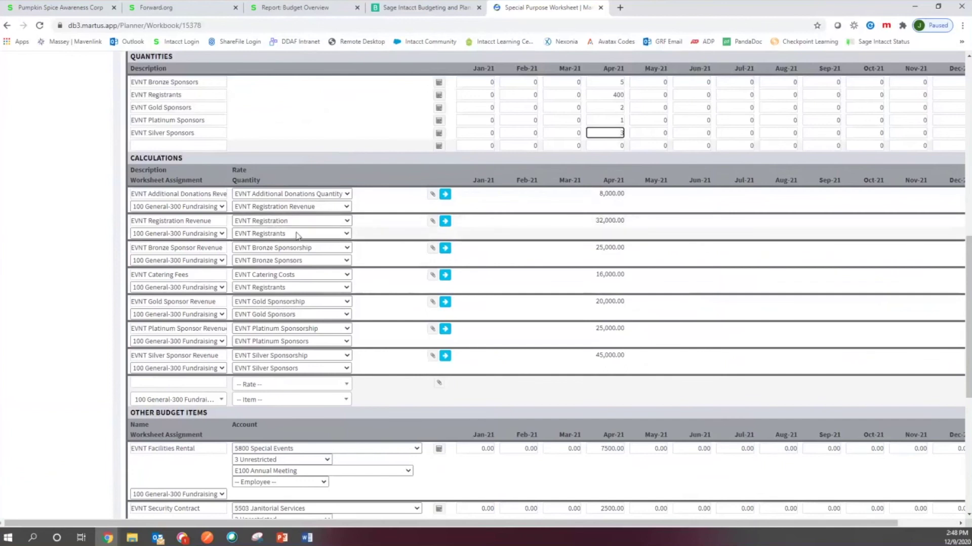
pyautogui.click(347, 223)
pyautogui.click(346, 234)
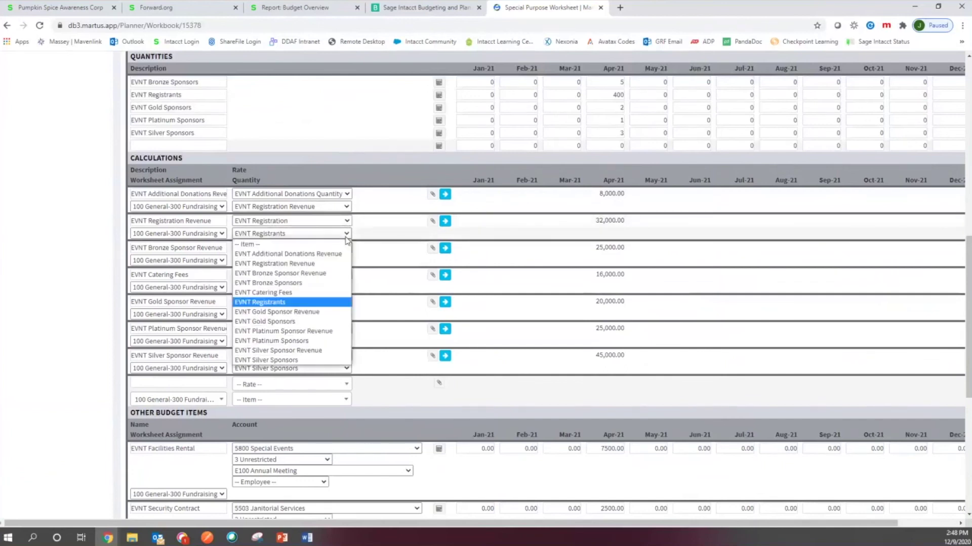
pyautogui.click(346, 237)
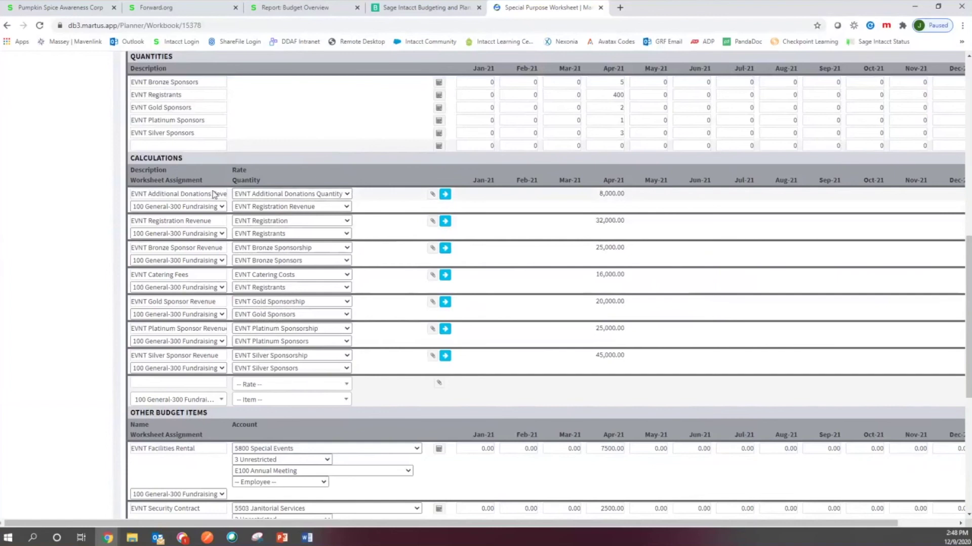
# - Review the rate and quantity choices for the additional donations calculation, keeping EVNT Additional Donations Quantity and EVNT Registration Revenue
pyautogui.click(346, 194)
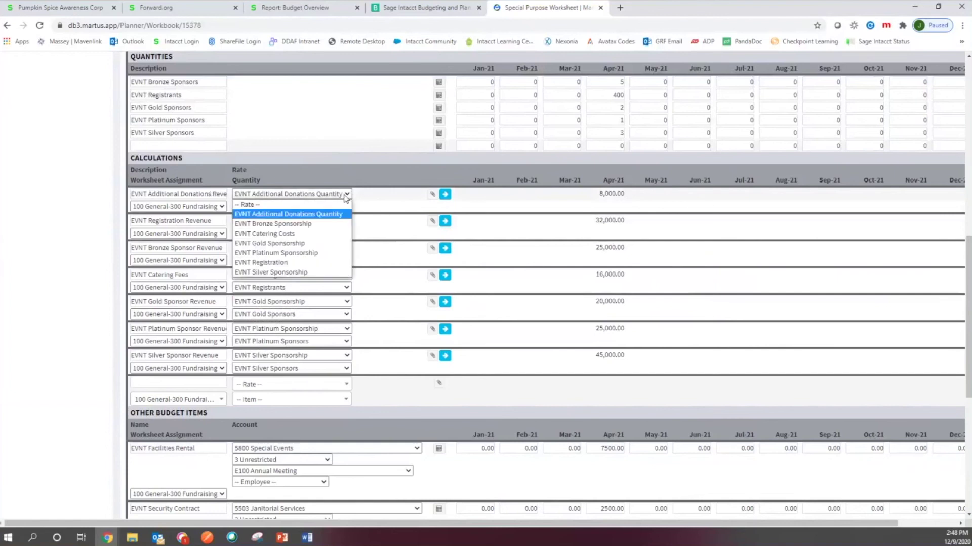
pyautogui.click(318, 214)
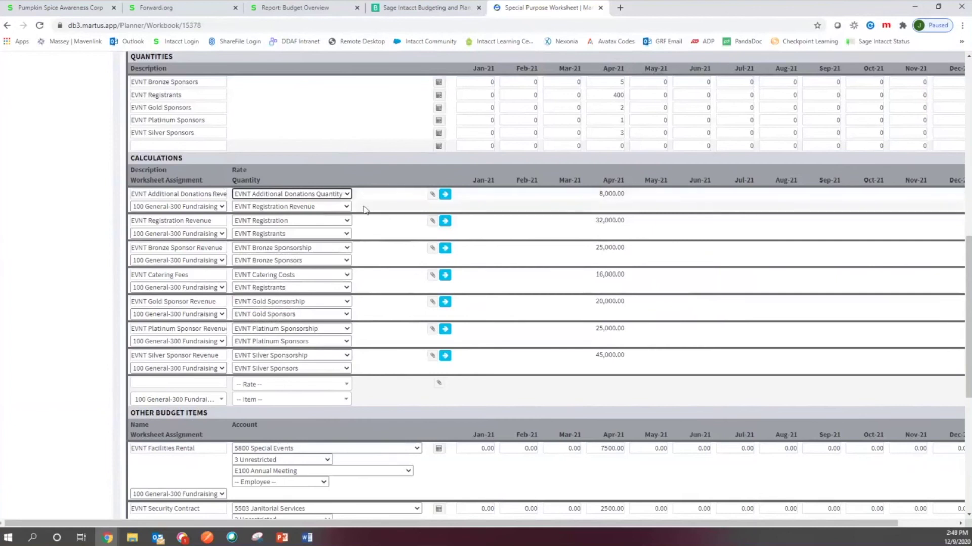
pyautogui.scroll(1, 373, 209)
pyautogui.scroll(-1, 365, 208)
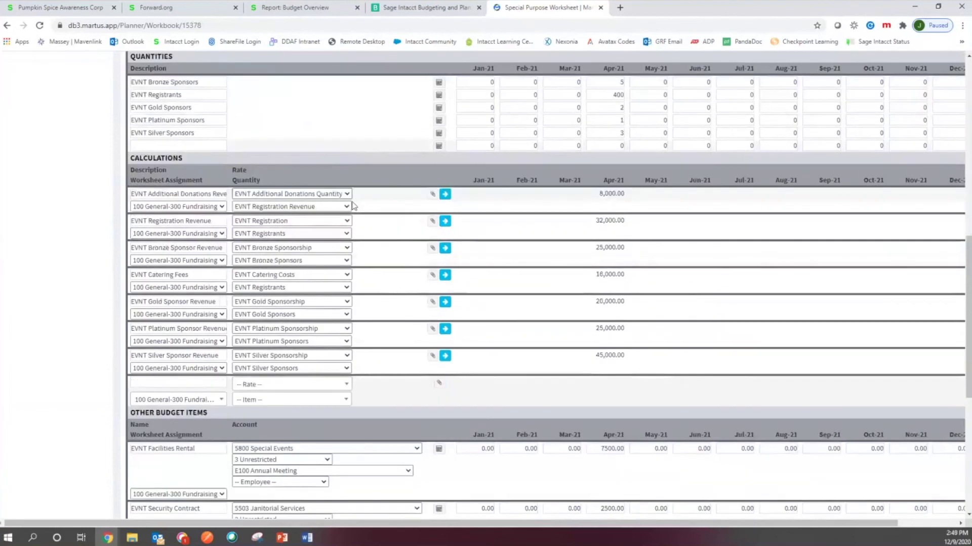
pyautogui.click(347, 207)
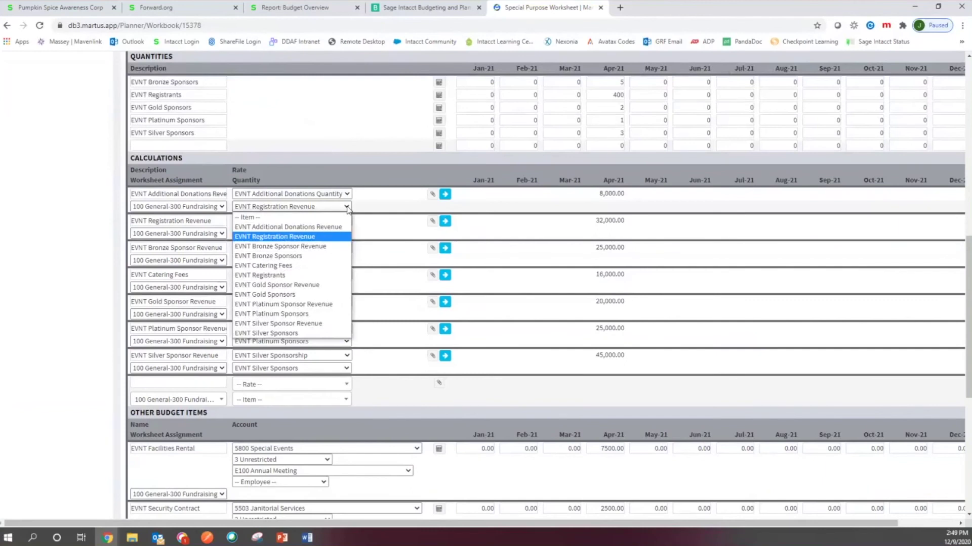
pyautogui.click(347, 208)
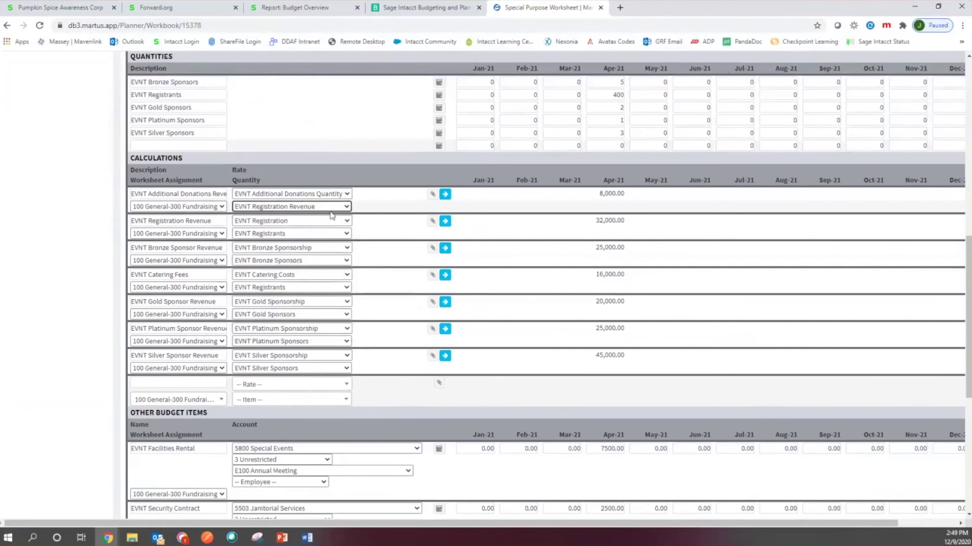
# - Check the EVNT Registration Revenue description against the additional donations calculation and recheck that calculation's rate choices
pyautogui.tripleClick(162, 218)
pyautogui.click(371, 232)
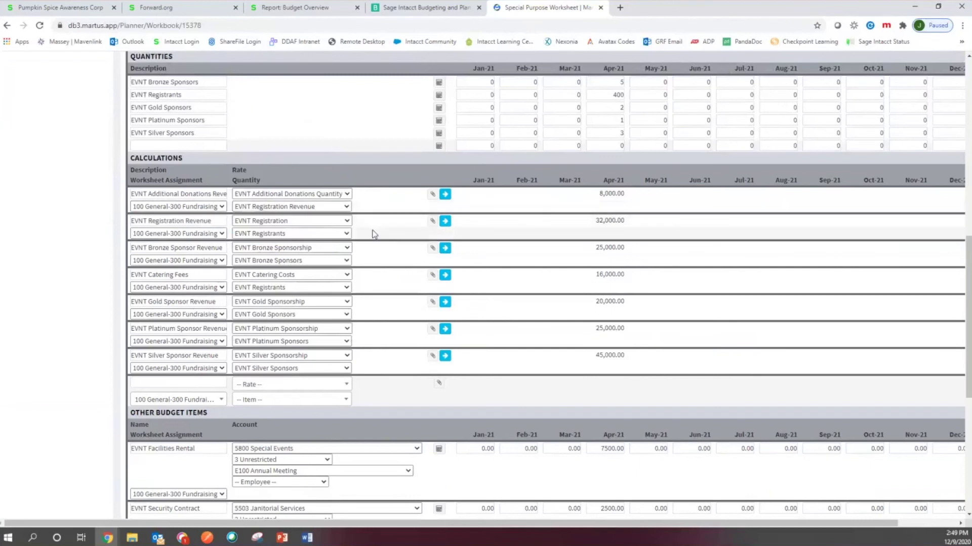
pyautogui.click(311, 195)
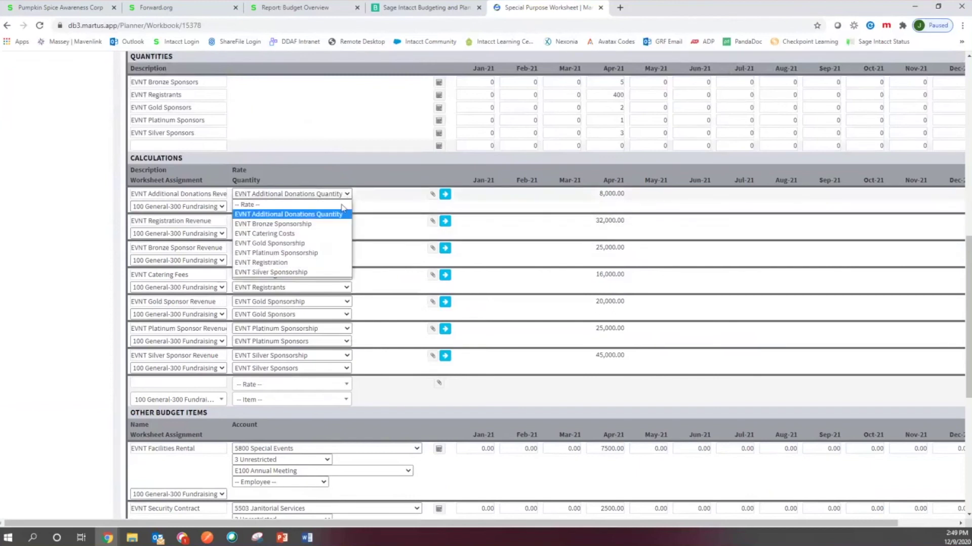
pyautogui.click(314, 215)
pyautogui.click(377, 199)
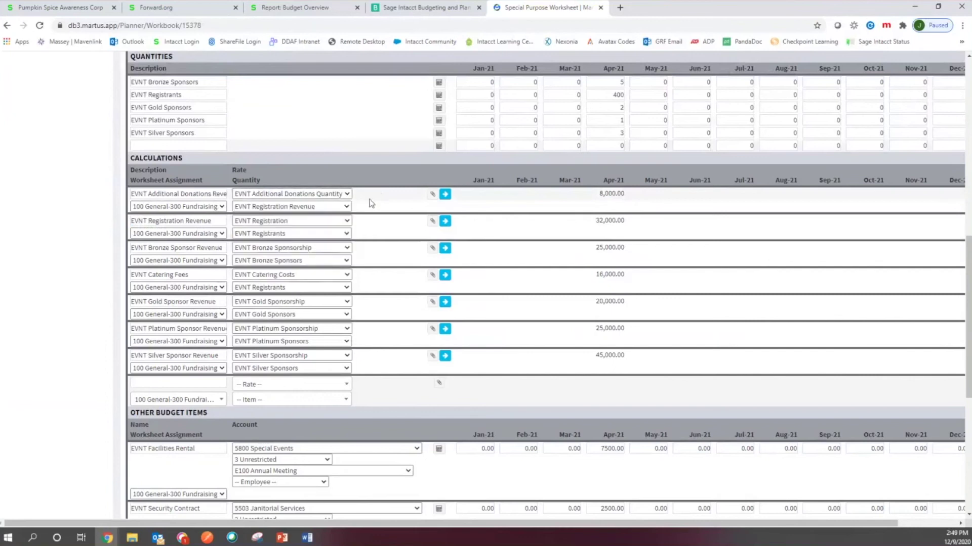
# - Check the Apr-21 rate for additional donations against the worksheet's calculations
pyautogui.scroll(10, 371, 201)
pyautogui.click(605, 172)
pyautogui.click(517, 202)
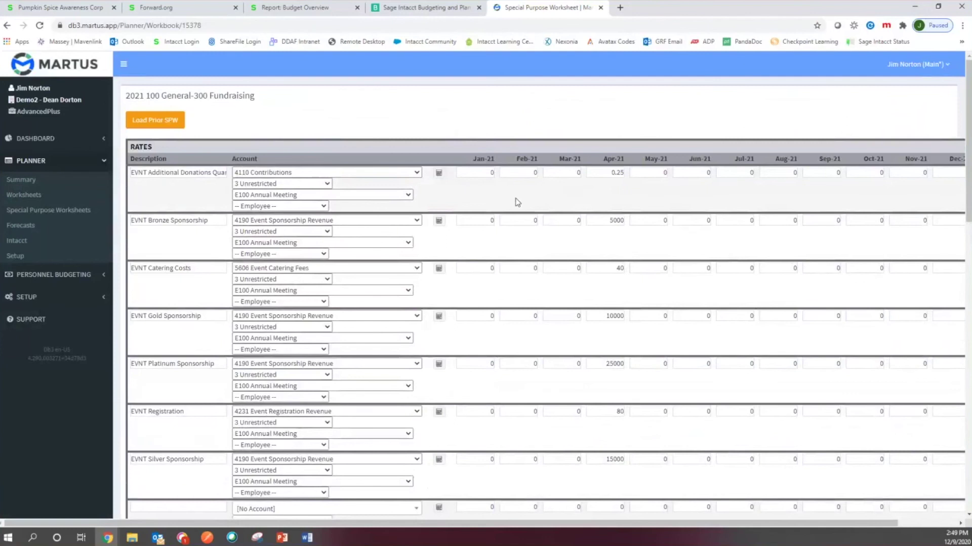
pyautogui.scroll(-10, 517, 203)
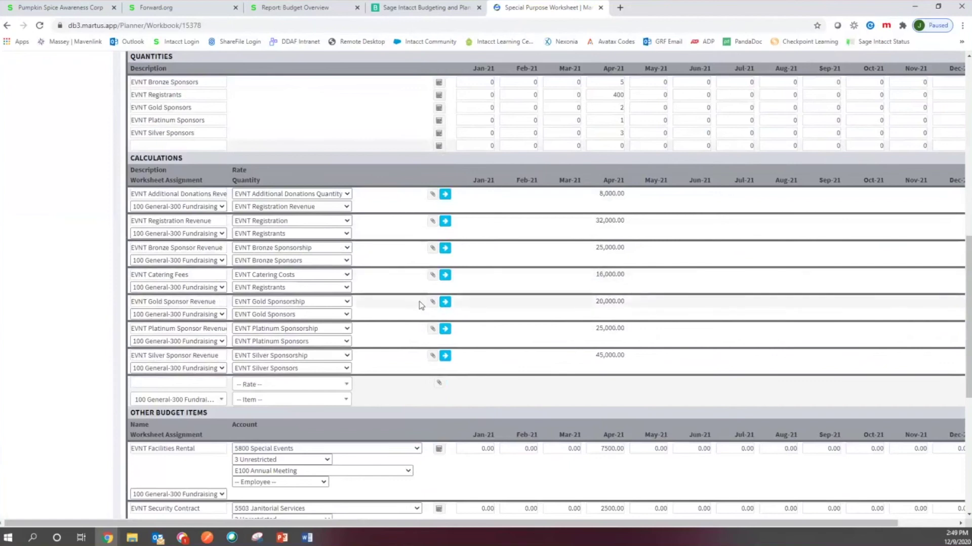
pyautogui.click(195, 383)
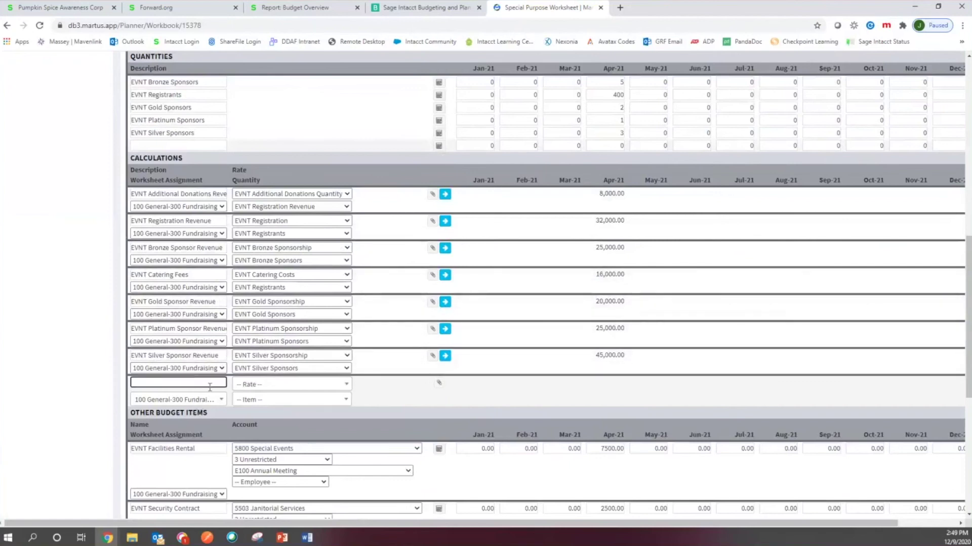
pyautogui.click(338, 387)
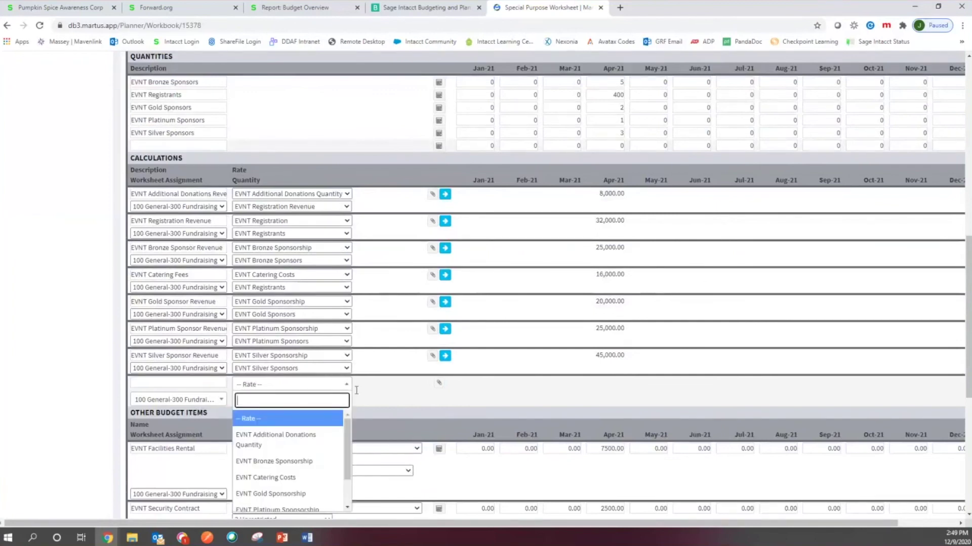
pyautogui.click(198, 387)
pyautogui.write('EVNT')
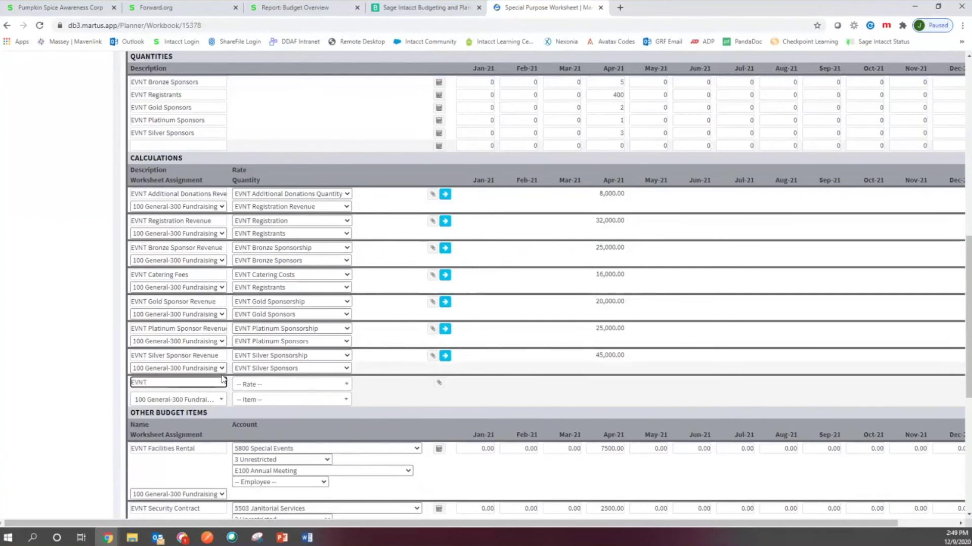
pyautogui.write(' Commission')
pyautogui.scroll(5, 390, 386)
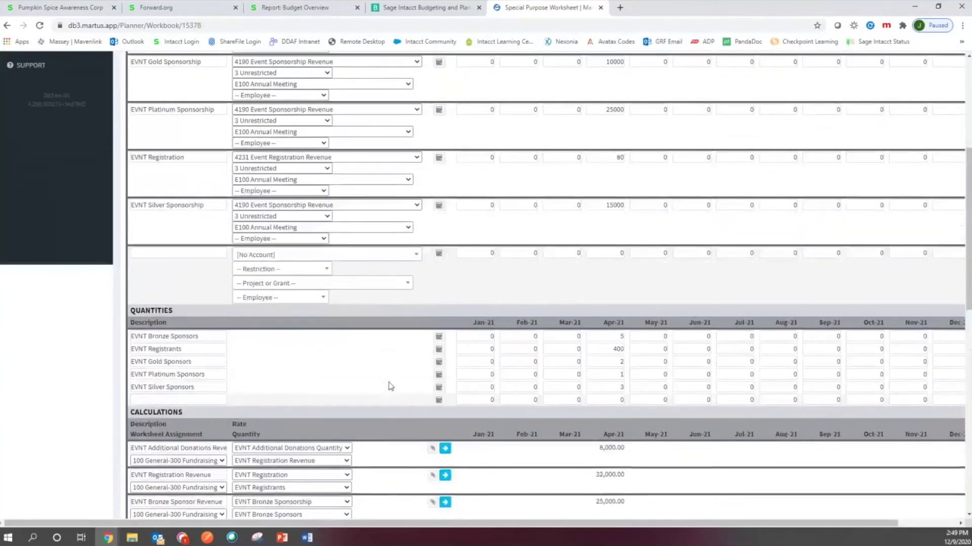
pyautogui.scroll(-6, 391, 386)
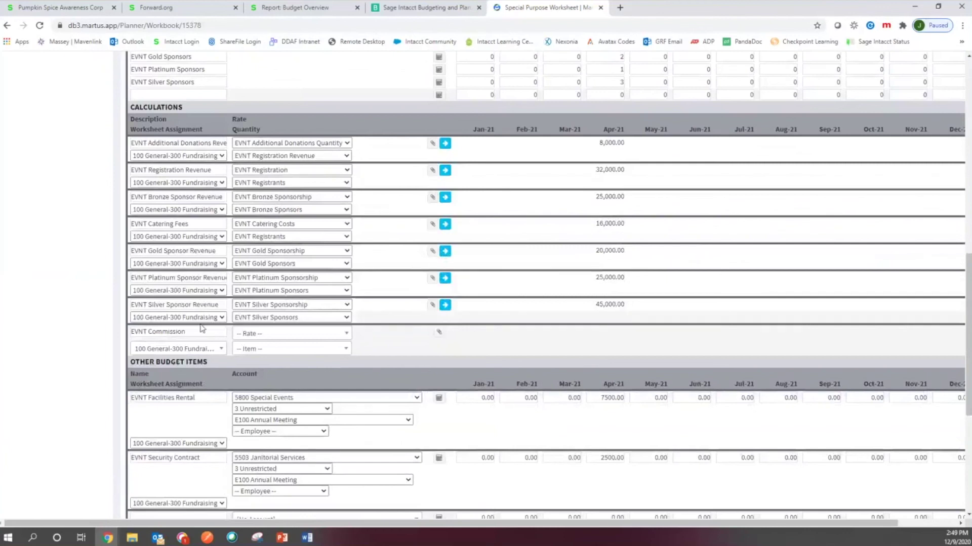
pyautogui.tripleClick(182, 332)
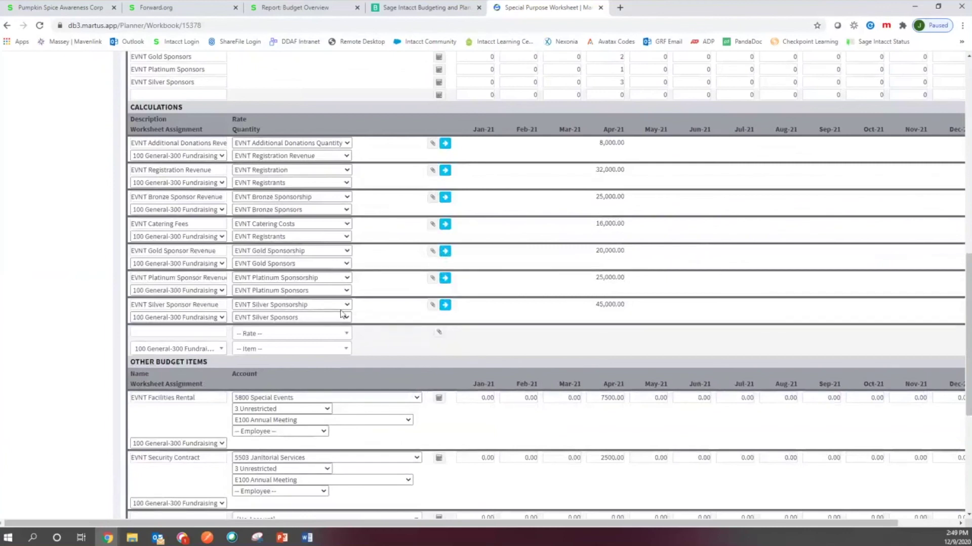
# - Add a rate line described as EVNT Commission Percentage and assign it to account 5150 Commissions
pyautogui.scroll(11, 337, 310)
pyautogui.scroll(-2, 149, 247)
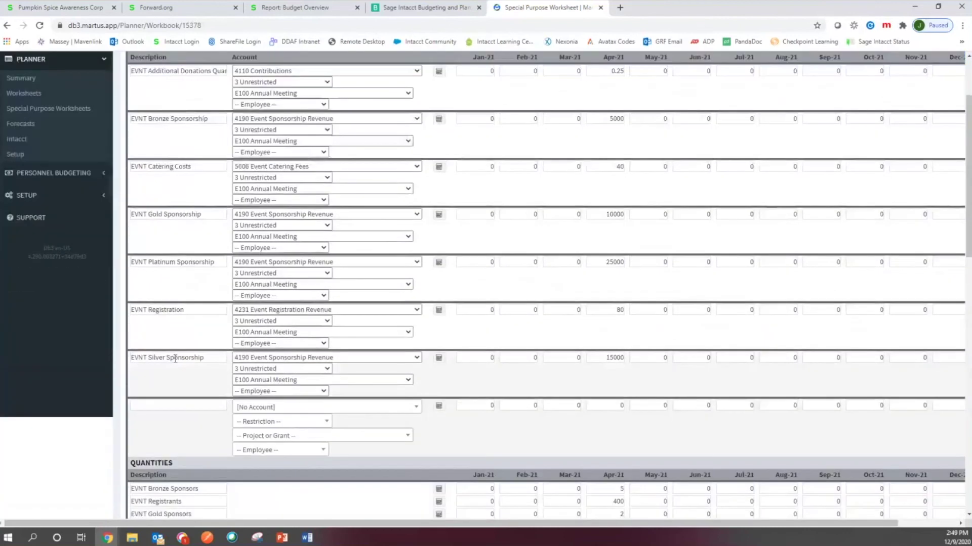
pyautogui.click(172, 405)
pyautogui.write('EVN')
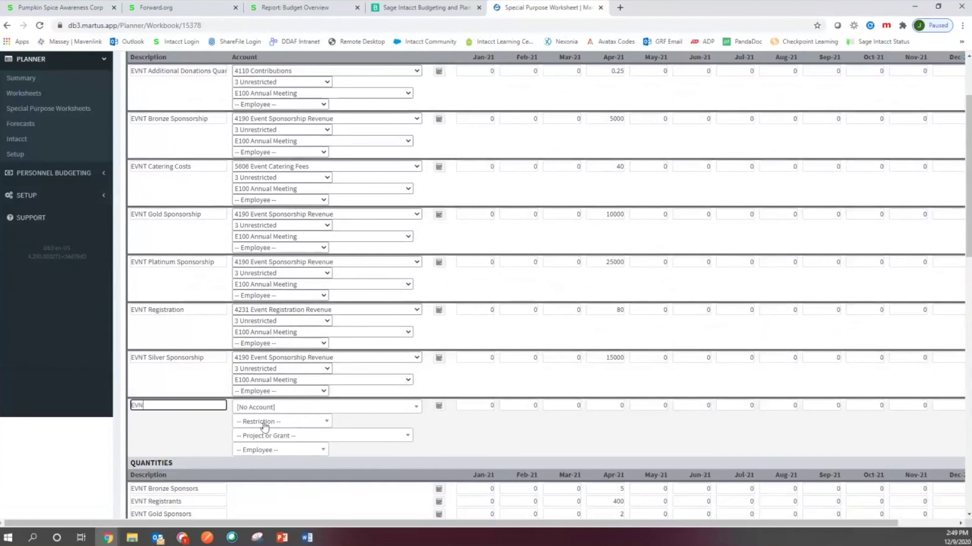
pyautogui.write('T Commission Percentage')
pyautogui.click(351, 407)
pyautogui.write('comm')
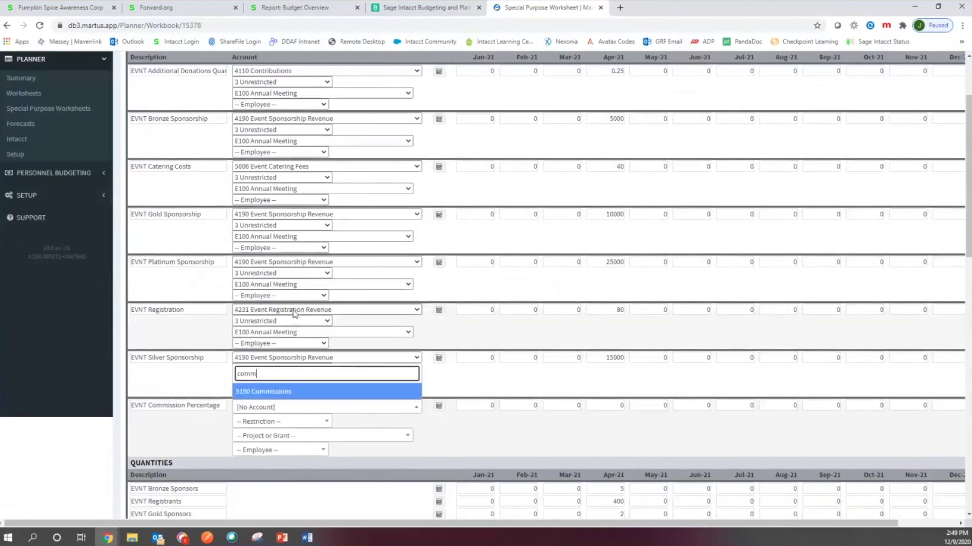
pyautogui.click(284, 400)
# - Set the commission rate line's restriction to 3 Unrestricted and its project to E100 Annual Meeting
pyautogui.click(316, 424)
pyautogui.click(290, 382)
pyautogui.click(339, 436)
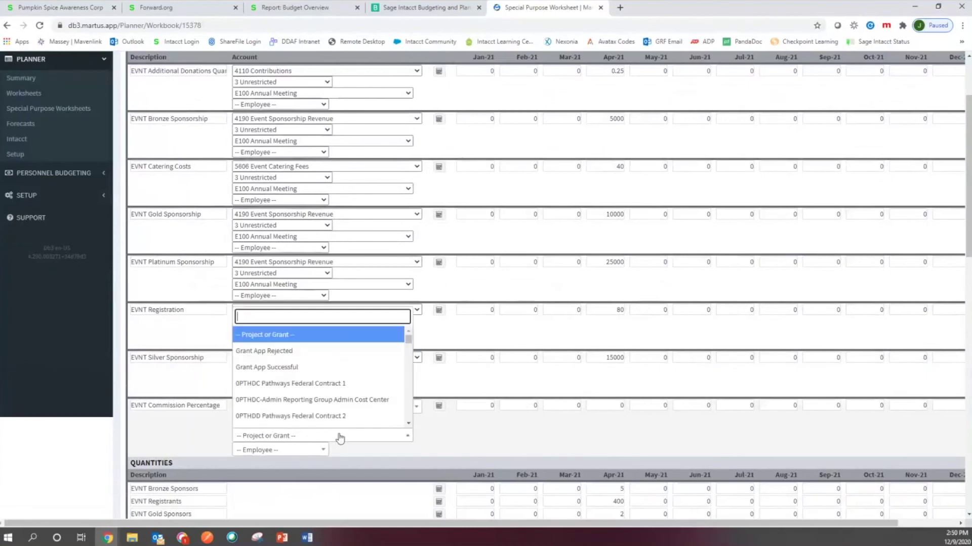
pyautogui.write('annual')
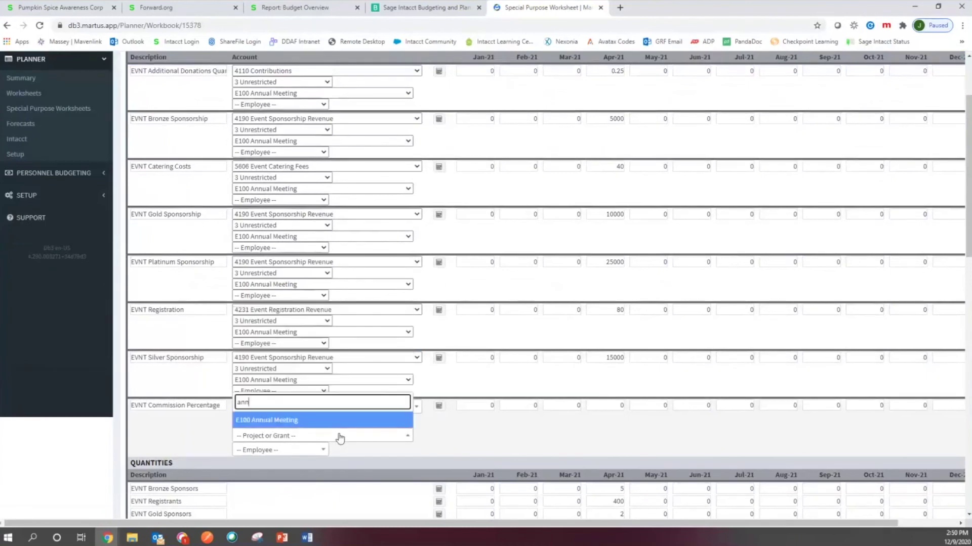
pyautogui.click(321, 424)
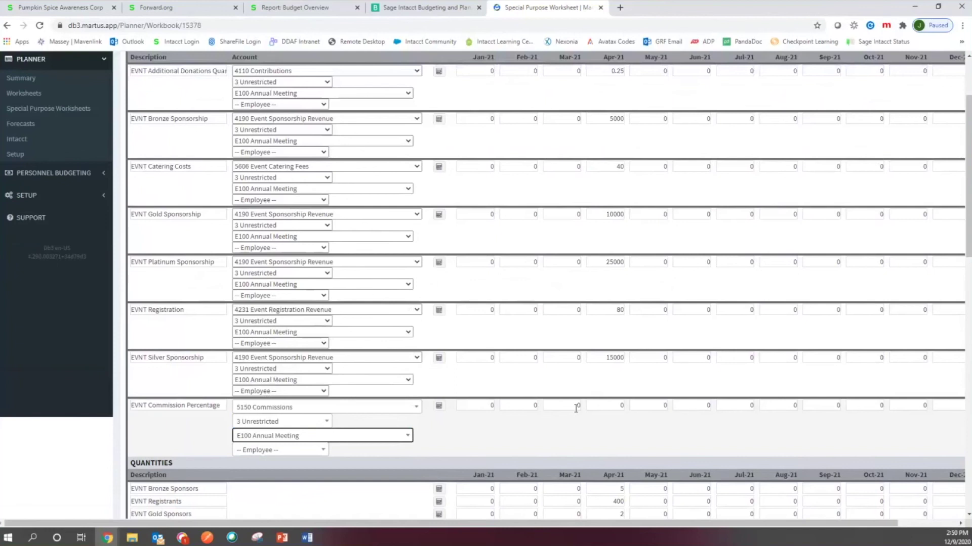
# - Enter 0.30 as the Apr-21 rate for EVNT Commission Percentage and save the special purpose worksheet
pyautogui.click(615, 406)
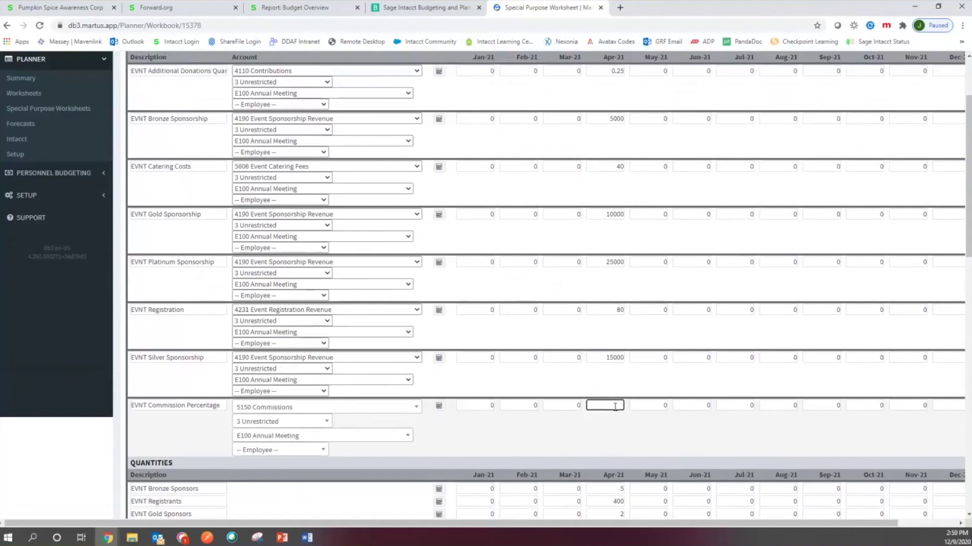
pyautogui.write('0.30')
pyautogui.click(560, 440)
pyautogui.scroll(-5, 539, 407)
pyautogui.scroll(1, 588, 220)
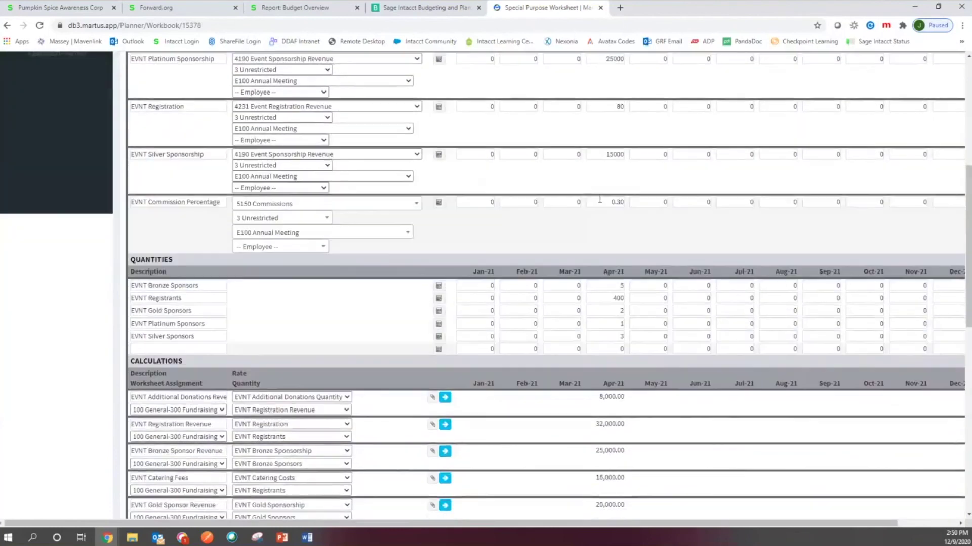
pyautogui.scroll(-1, 203, 212)
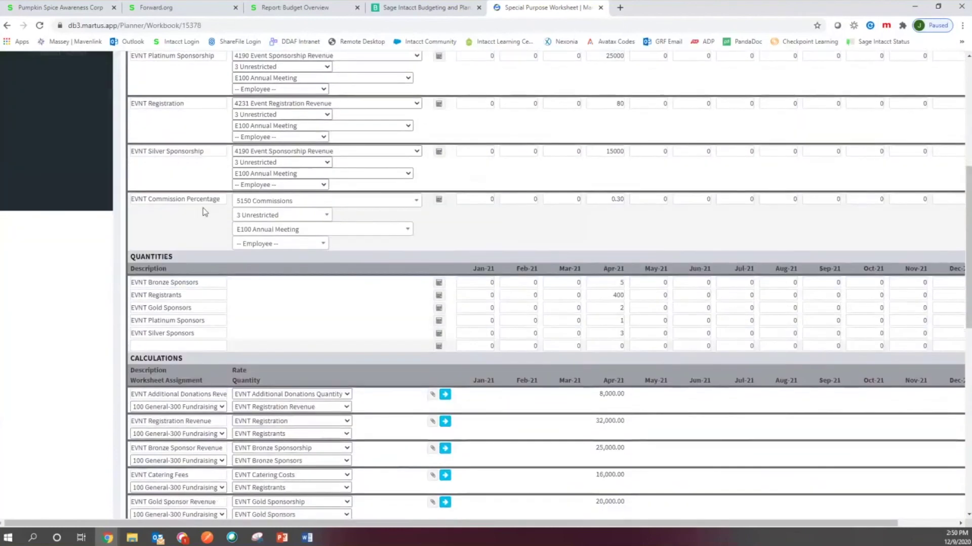
pyautogui.scroll(-15, 205, 213)
pyautogui.click(241, 452)
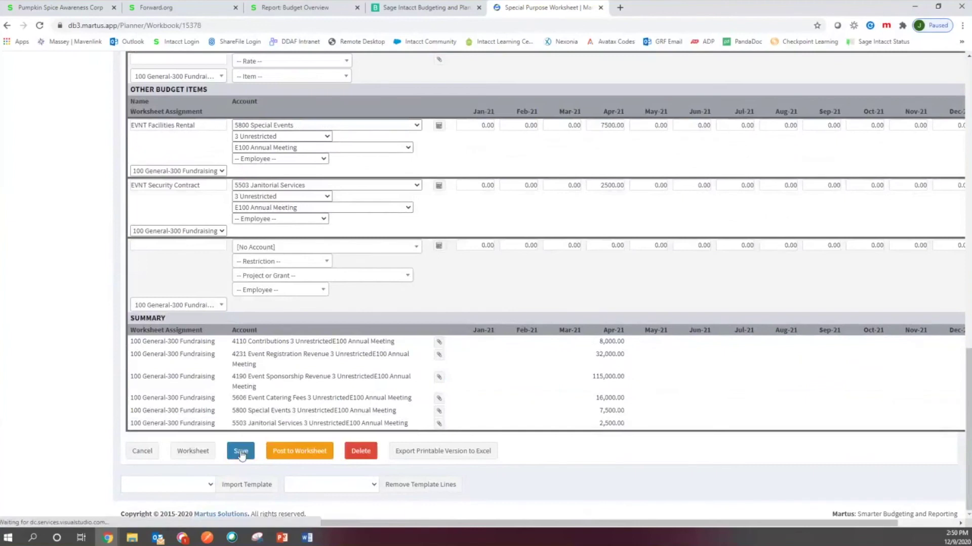
# - Try to add an unnamed calculation using rate EVNT Commission Percentage and quantity EVNT Bronze Sponsor Revenue
pyautogui.scroll(-3, 186, 142)
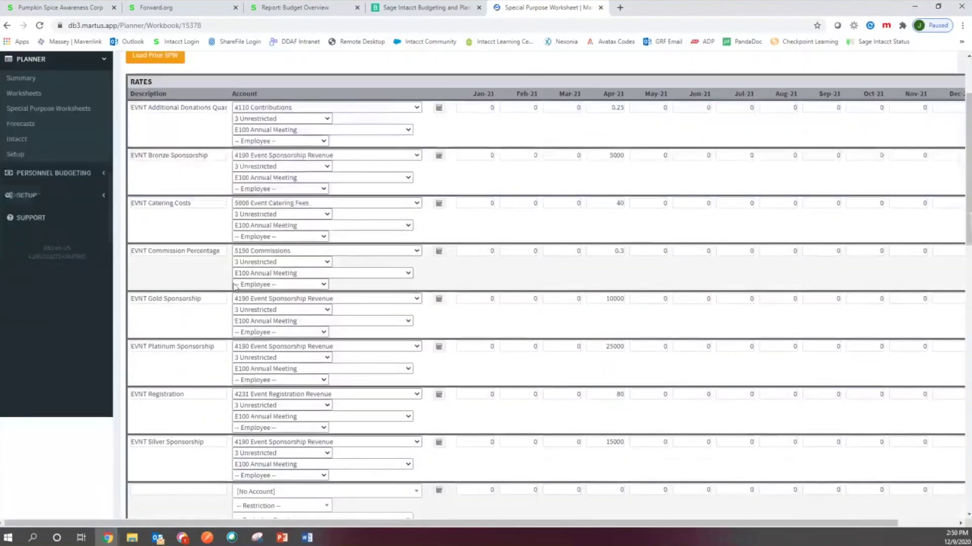
pyautogui.scroll(-5, 186, 142)
pyautogui.scroll(-1, 202, 205)
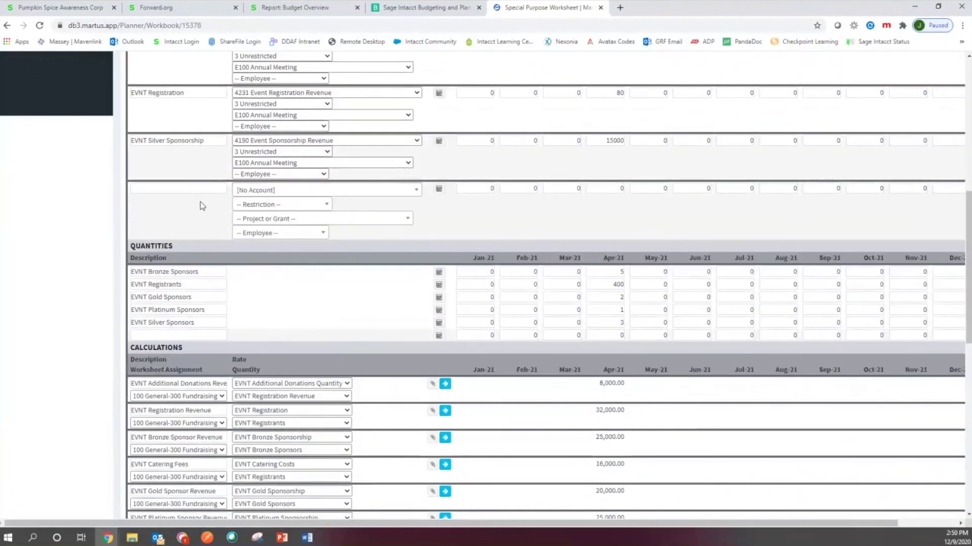
pyautogui.scroll(-5, 202, 206)
pyautogui.click(300, 317)
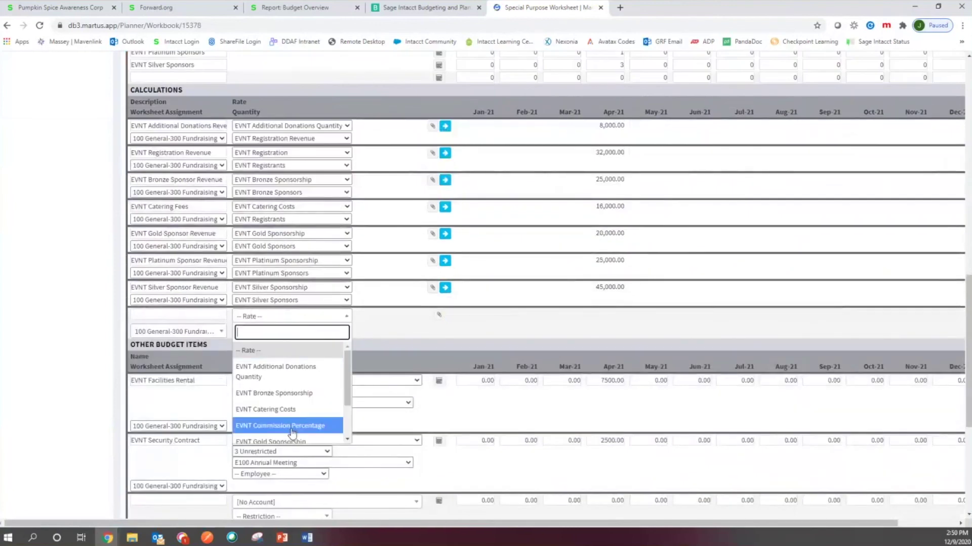
pyautogui.click(292, 427)
pyautogui.click(344, 332)
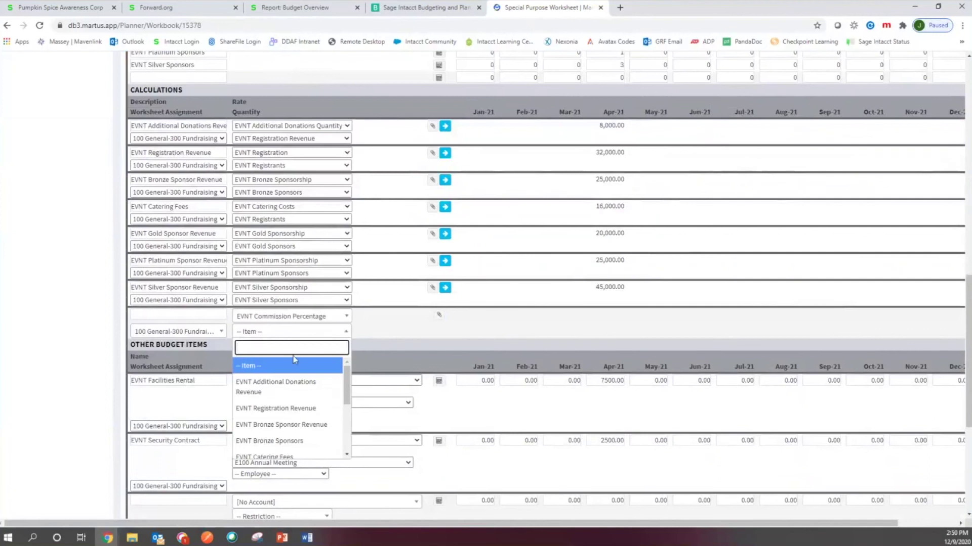
pyautogui.scroll(-1, 293, 356)
pyautogui.click(293, 374)
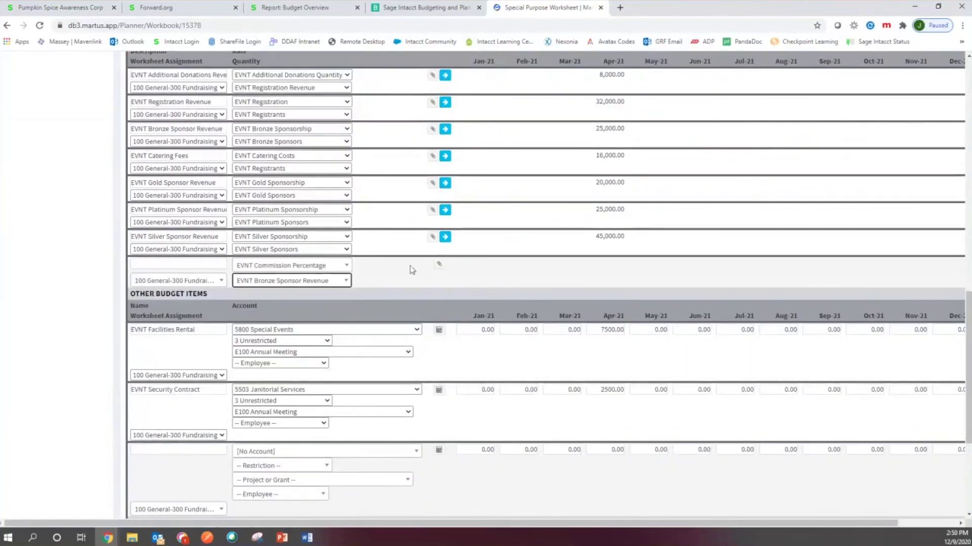
pyautogui.click(445, 238)
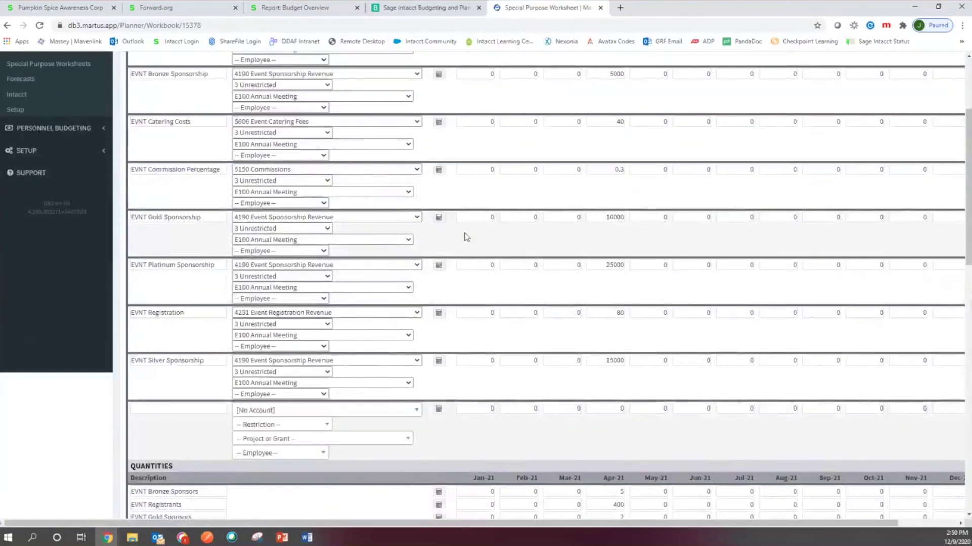
# - Review the worksheet's rates, calculations and summary for the commission entry, and save the worksheet again
pyautogui.scroll(-7, 464, 234)
pyautogui.scroll(-2, 464, 233)
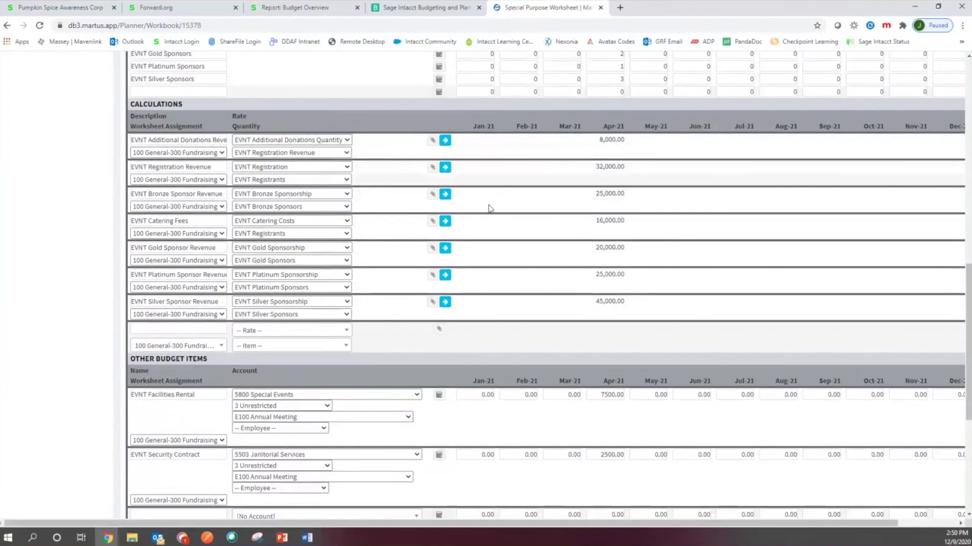
pyautogui.scroll(7, 428, 229)
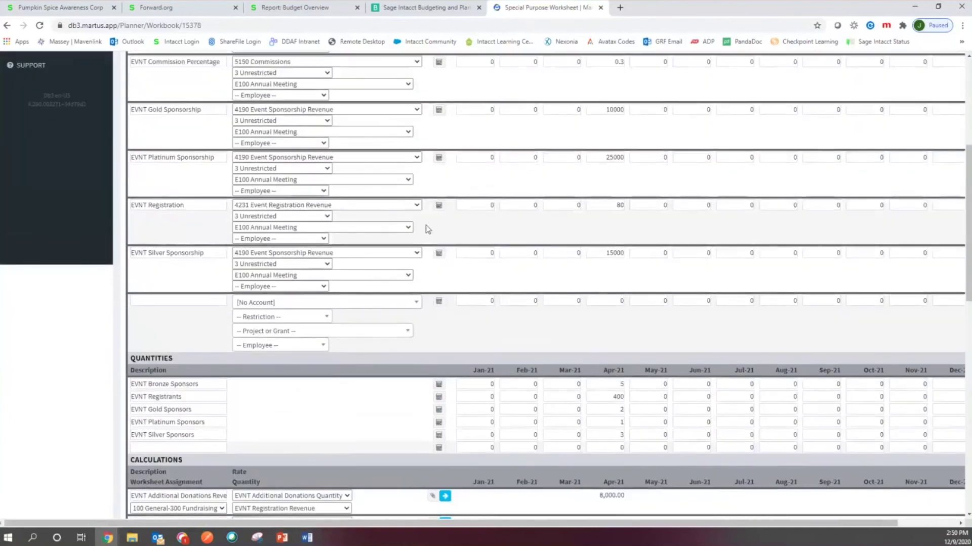
pyautogui.scroll(4, 427, 230)
pyautogui.scroll(-9, 423, 233)
pyautogui.scroll(-6, 417, 238)
pyautogui.scroll(-2, 415, 239)
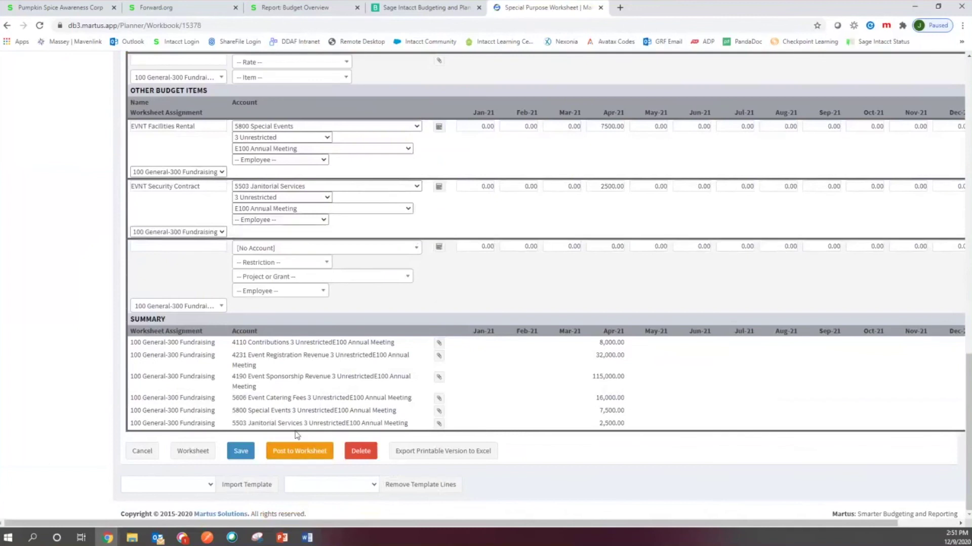
pyautogui.click(236, 455)
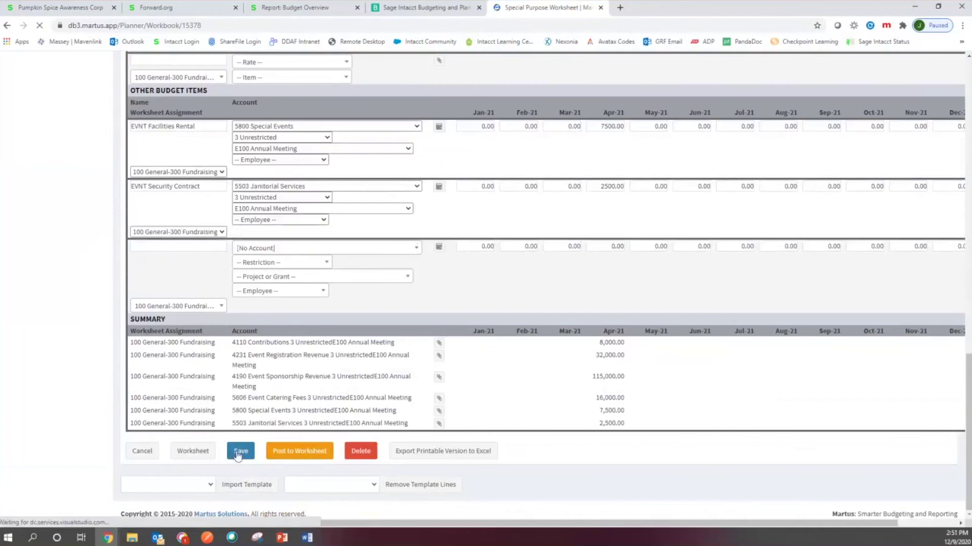
# - Start a new calculation line with the description EVNT Commissions
pyautogui.scroll(-10, 197, 274)
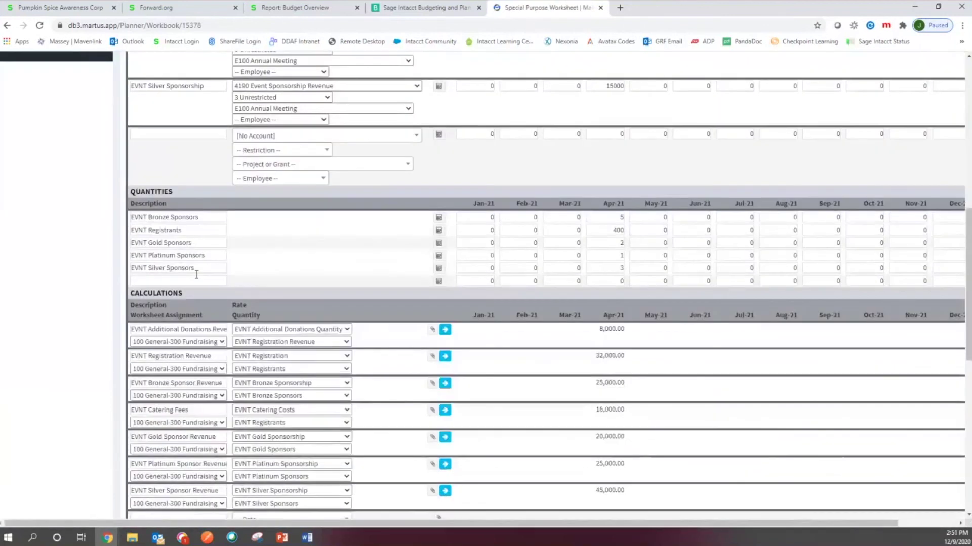
pyautogui.scroll(-3, 196, 274)
pyautogui.click(189, 366)
pyautogui.write('EVNT Commissions')
pyautogui.press('Tab')
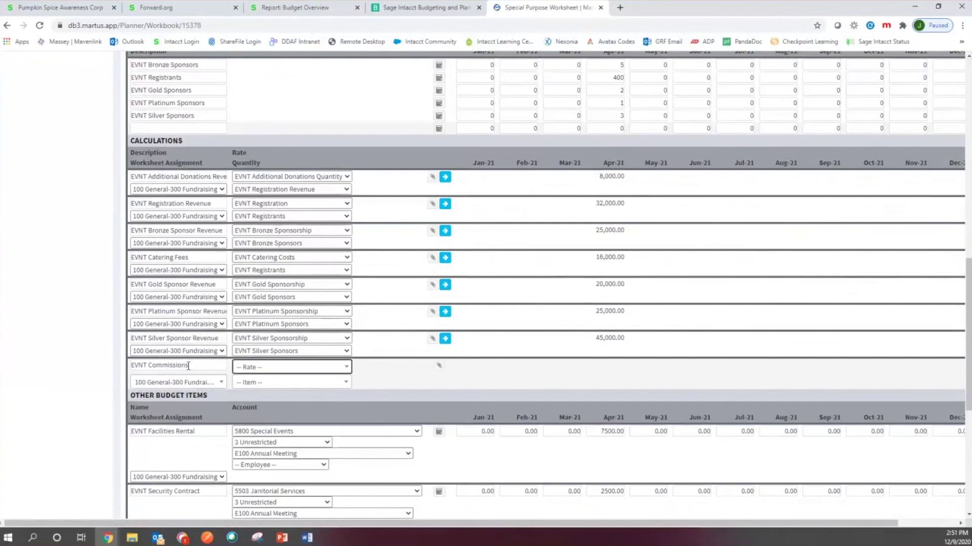
# - Set the EVNT Commissions rate to EVNT Commission Percentage and its quantity to EVNT Bronze Sponsor Revenue, and update the calculations
pyautogui.click(349, 372)
pyautogui.scroll(-1, 293, 424)
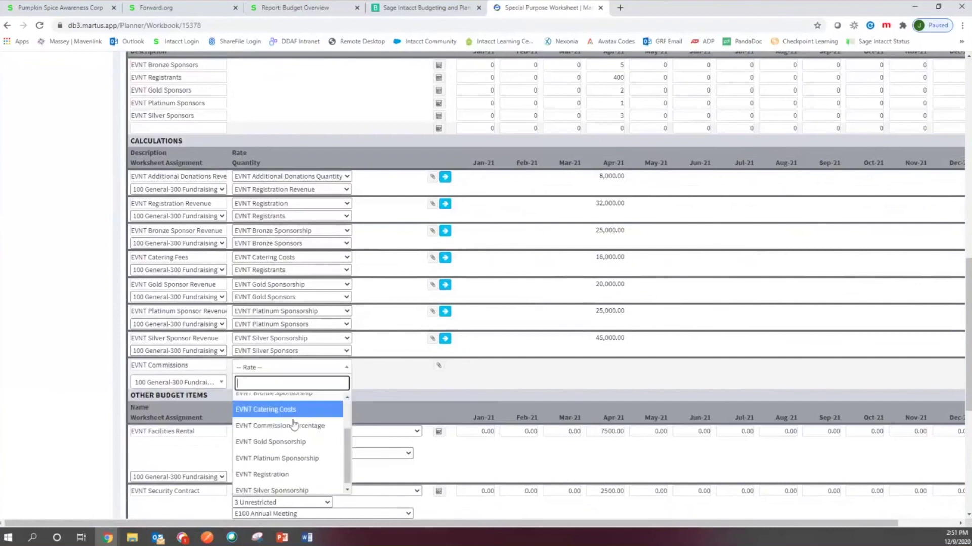
pyautogui.click(293, 426)
pyautogui.click(329, 384)
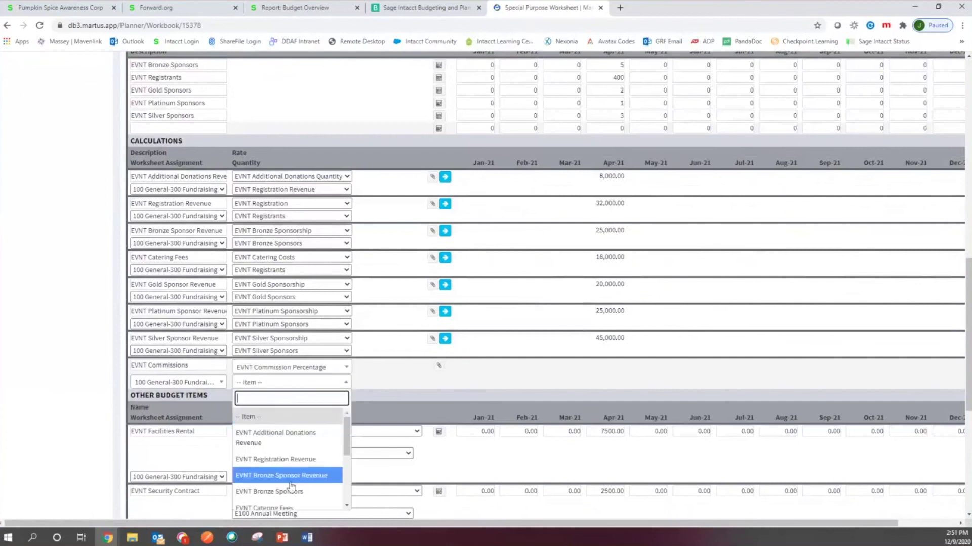
pyautogui.click(291, 476)
pyautogui.click(445, 339)
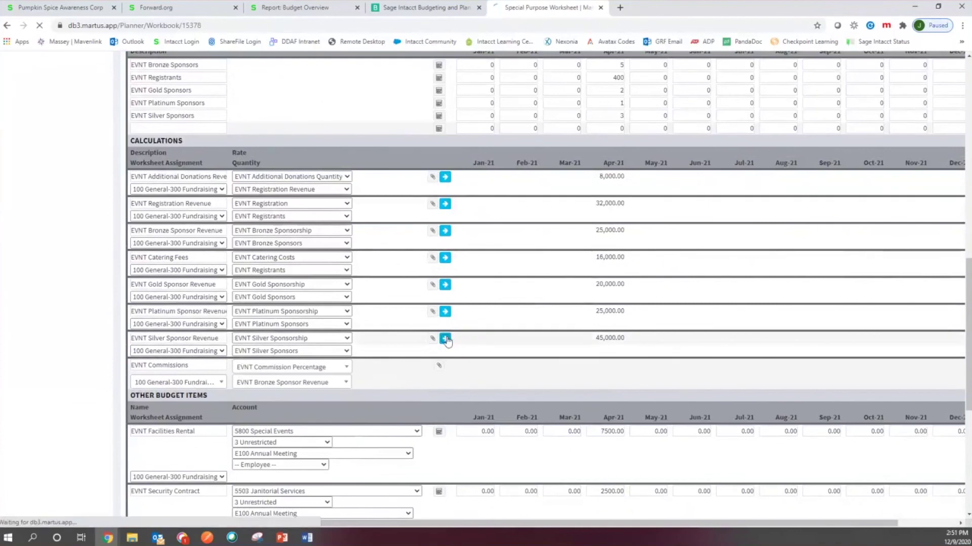
pyautogui.scroll(-1, 389, 292)
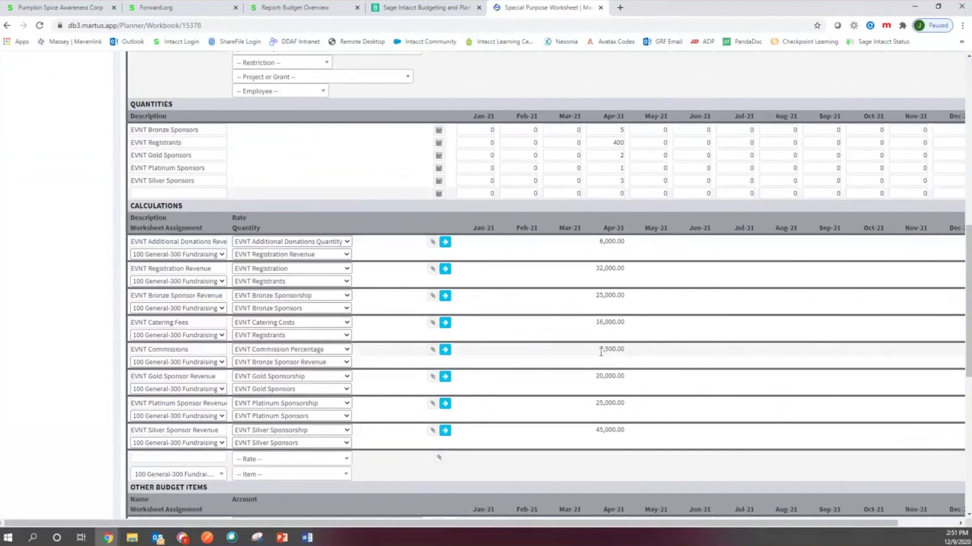
pyautogui.scroll(-8, 601, 353)
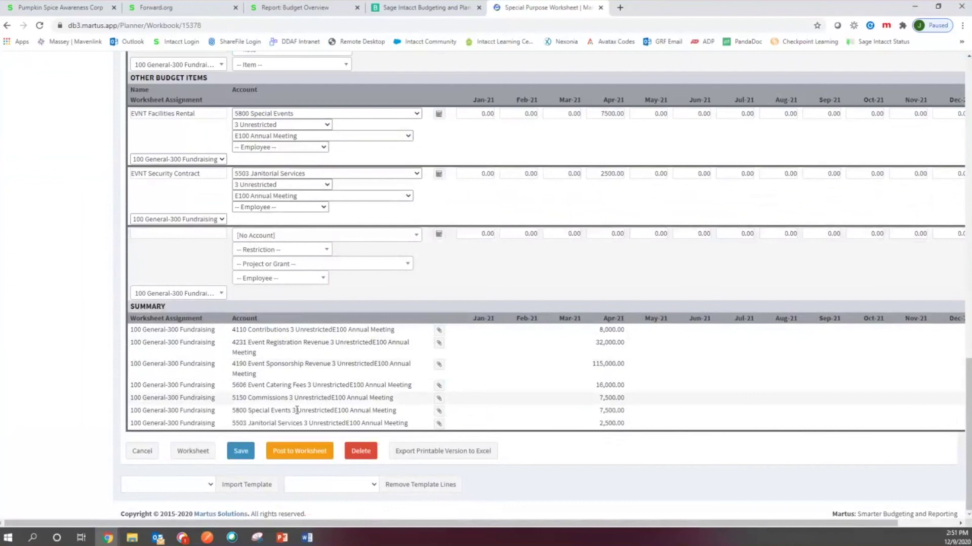
# - Post the fundraising special purpose worksheet to its budget worksheet, and open the 2021 100 General, 300 Fundraising worksheet at its 2021 budget lines
pyautogui.click(293, 452)
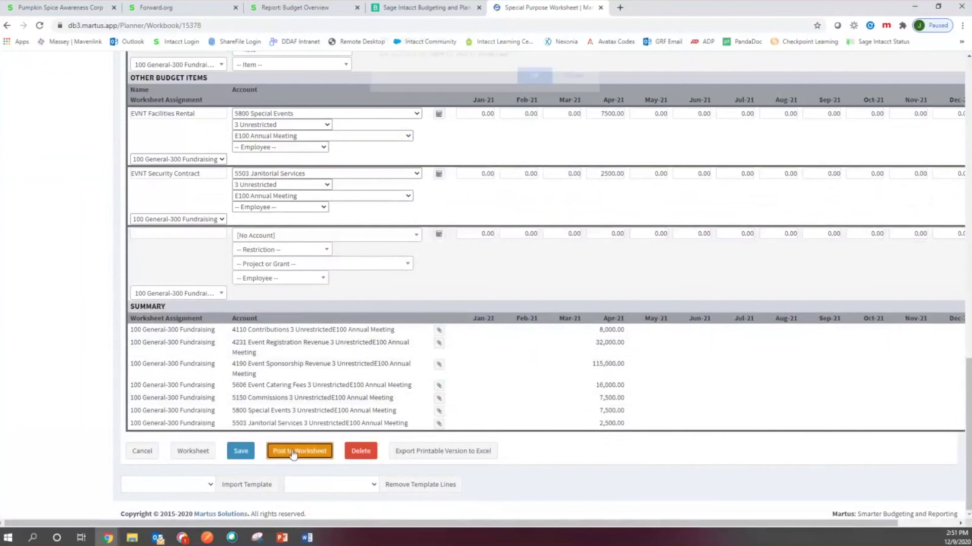
pyautogui.click(532, 81)
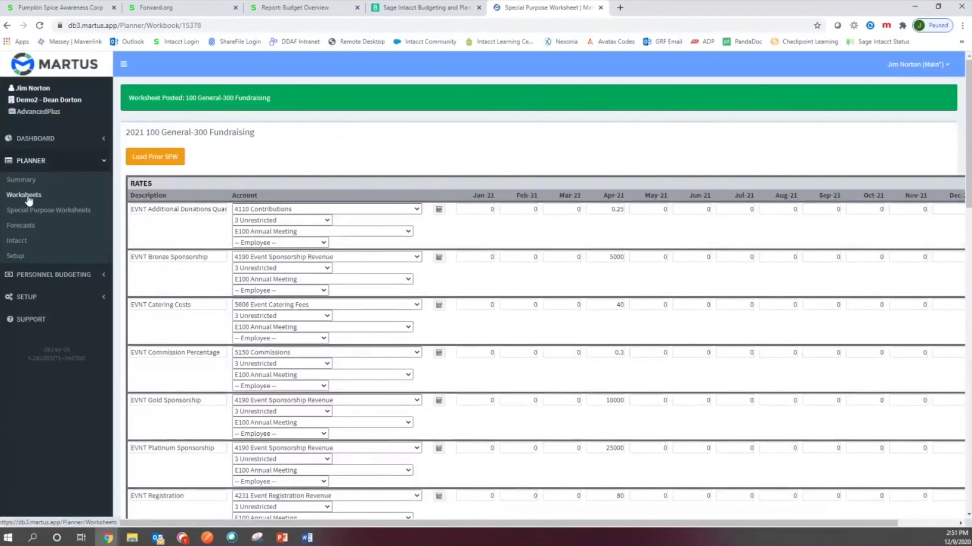
pyautogui.click(73, 198)
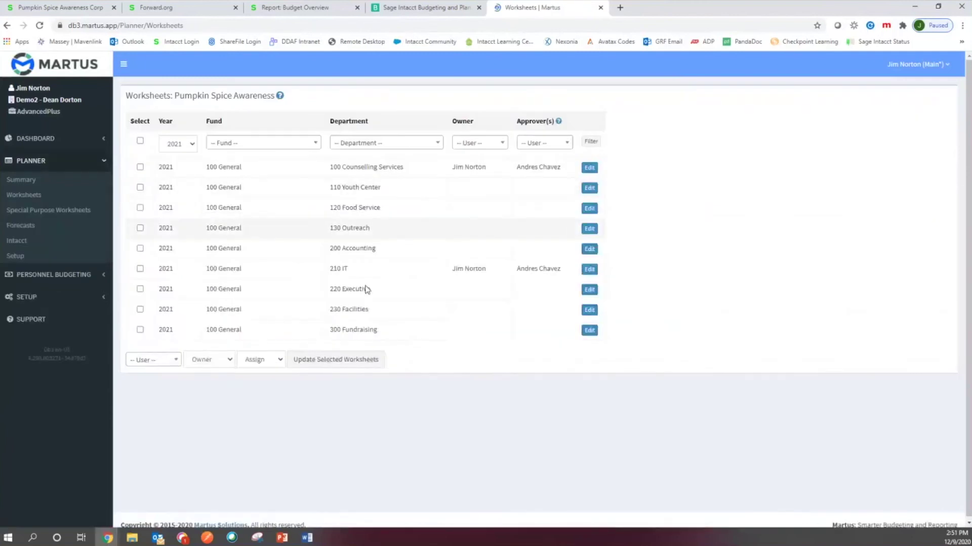
pyautogui.click(590, 331)
pyautogui.scroll(-20, 453, 238)
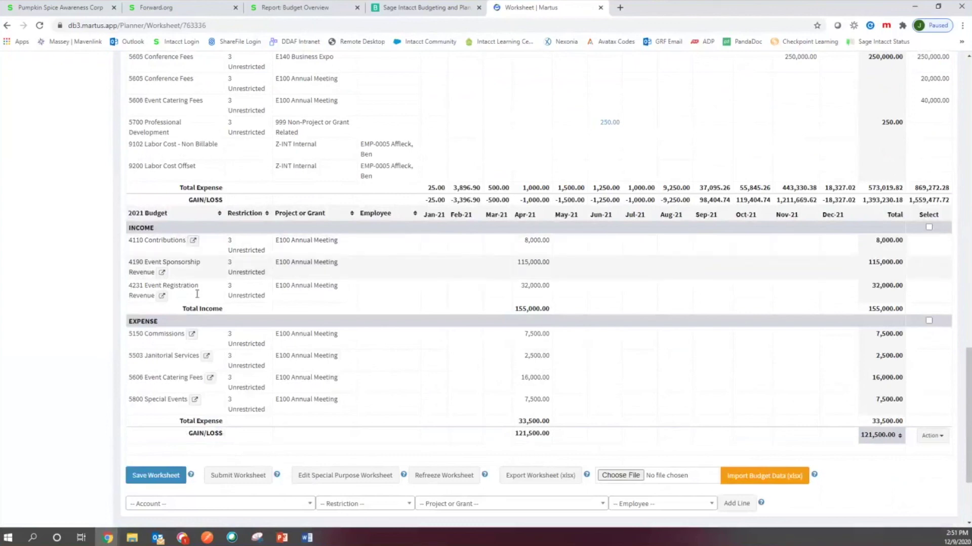
# - Open the special purpose worksheet behind the 5150 Commissions budget line, check its calculations and summary, and close it
pyautogui.click(192, 336)
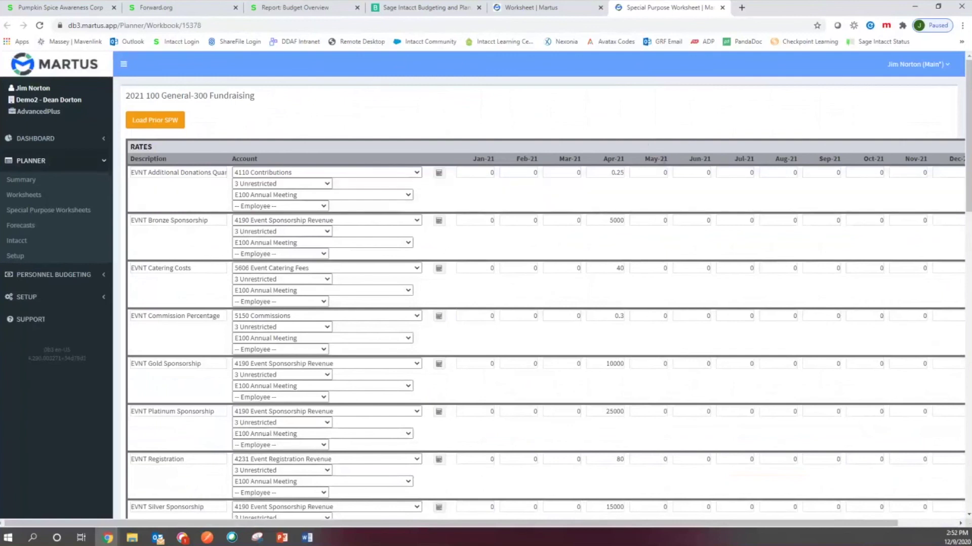
pyautogui.scroll(-8, 652, 149)
pyautogui.scroll(-1, 663, 160)
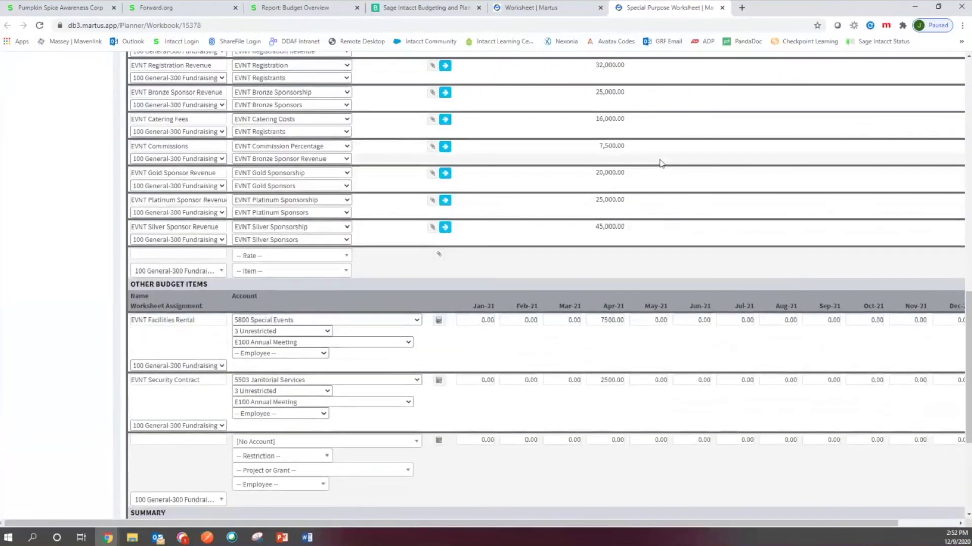
pyautogui.scroll(-3, 663, 152)
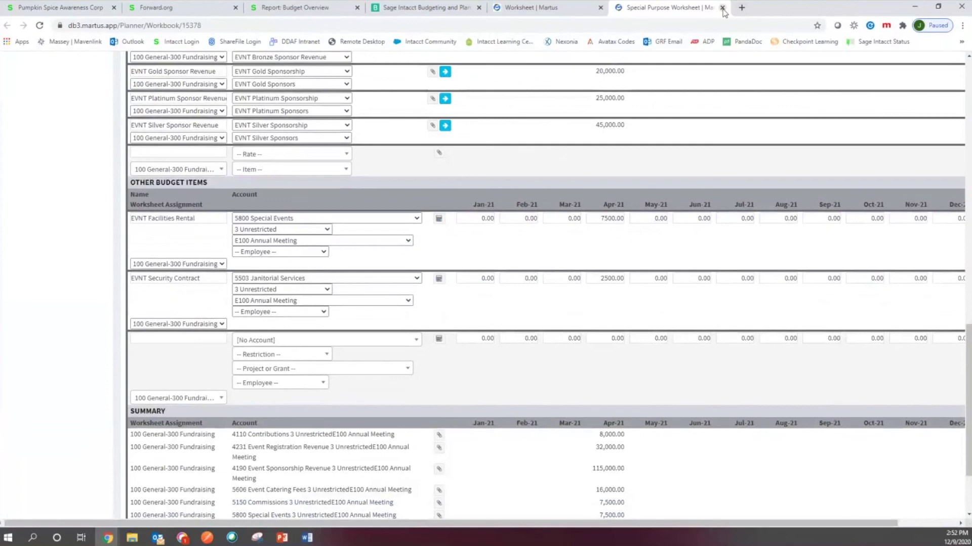
pyautogui.click(722, 7)
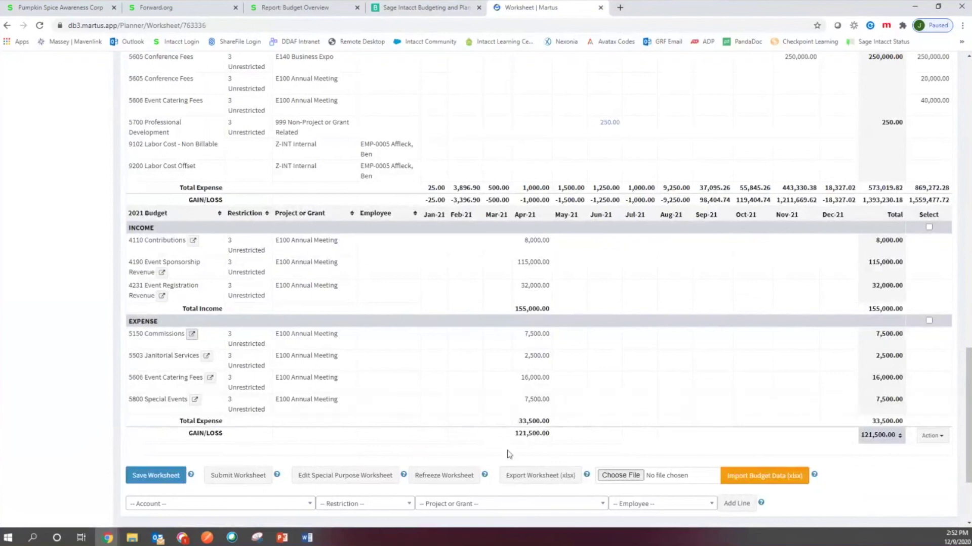
# - Review the 2021 budget's April gain/loss against the earlier lines and save the 300 Fundraising worksheet
pyautogui.moveTo(515, 436); pyautogui.dragTo(547, 438)
pyautogui.click(547, 438)
pyautogui.scroll(3, 553, 438)
pyautogui.scroll(4, 553, 438)
pyautogui.scroll(-9, 544, 429)
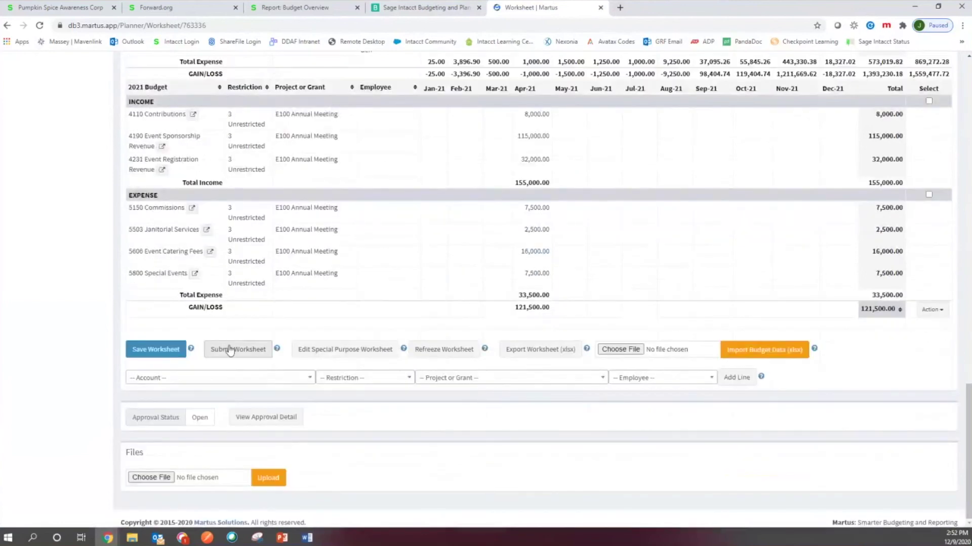
pyautogui.click(154, 352)
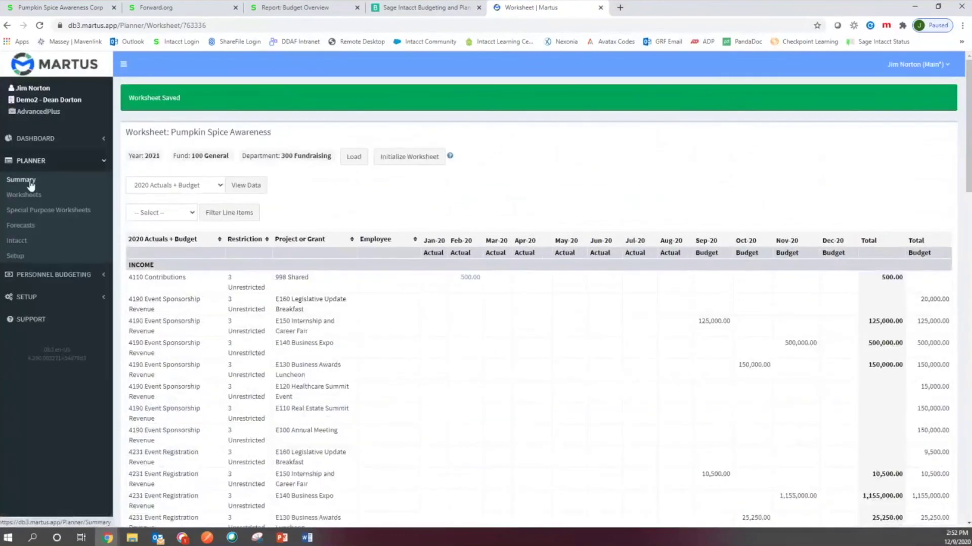
# - Open the Planner summary and examine the 2021 income and expense lines down to the net gain/loss
pyautogui.click(27, 185)
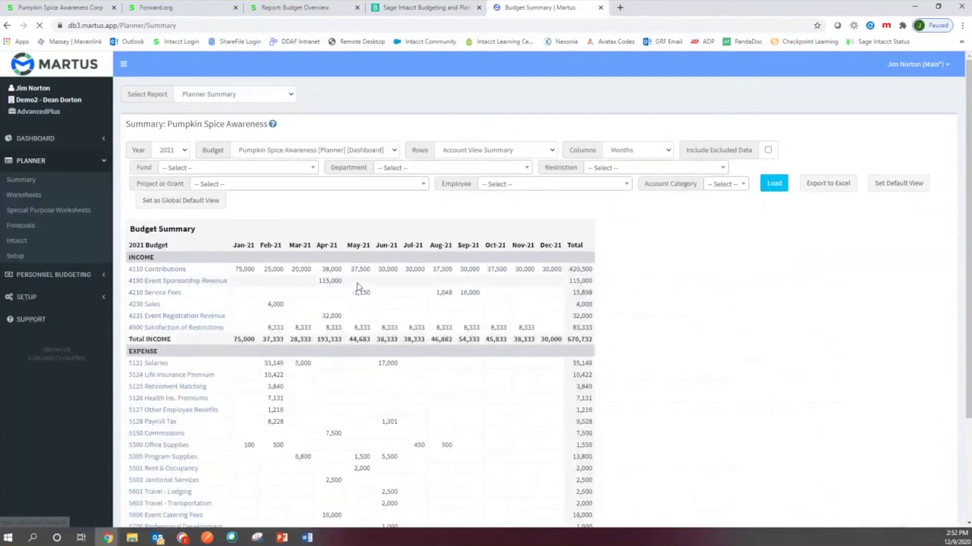
pyautogui.scroll(-3, 475, 413)
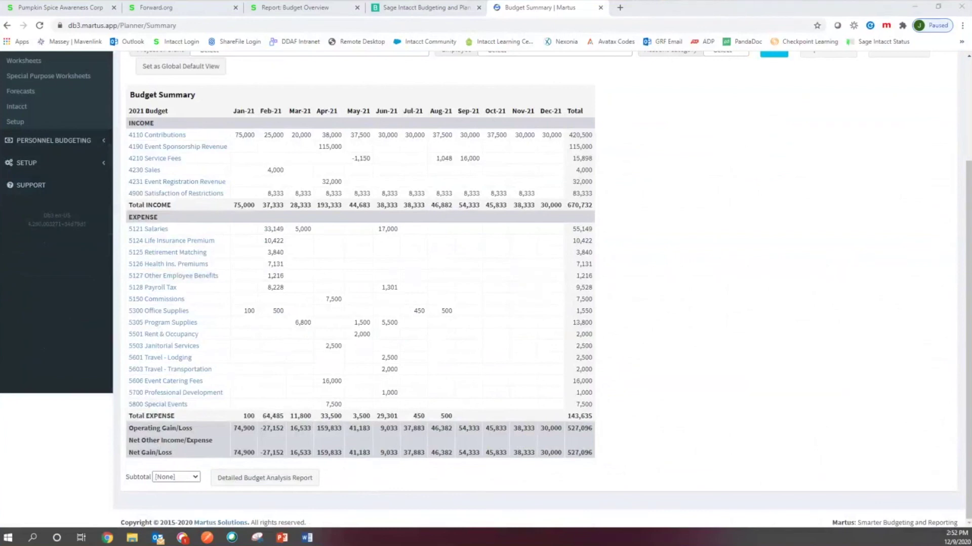
pyautogui.scroll(3, 102, 310)
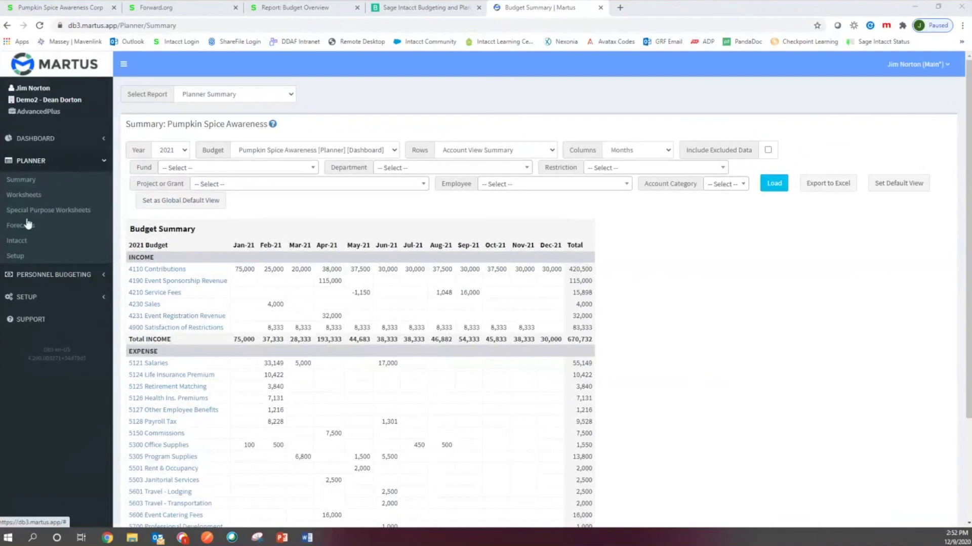
# - Open the Planner's Intacct upload page and choose Pumpkin Spice Awareness [Planner] [Dashboard] as the Martus budget
pyautogui.click(23, 244)
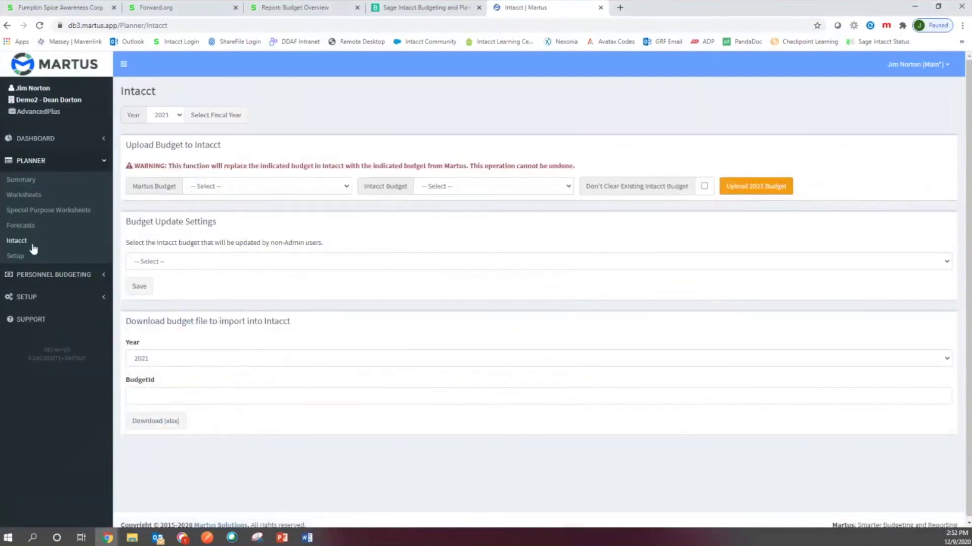
pyautogui.click(332, 189)
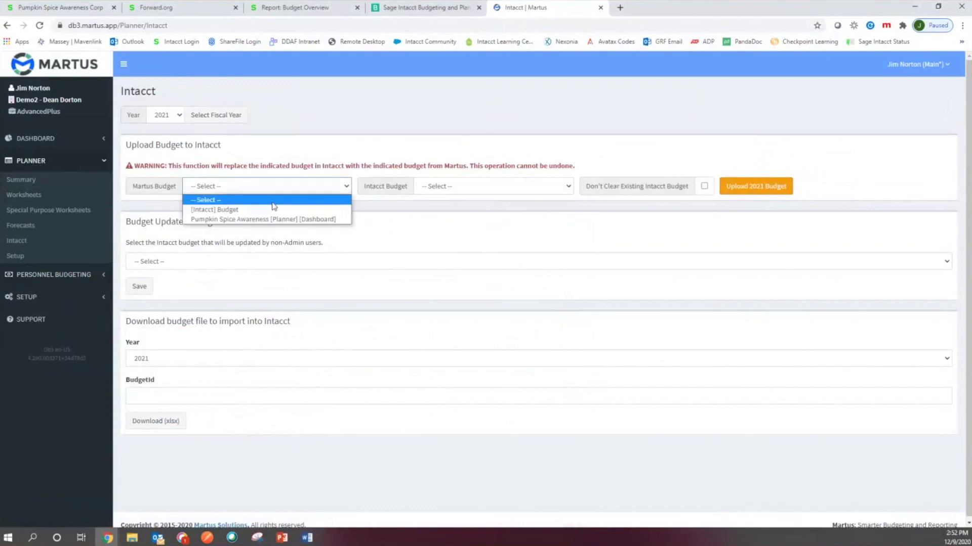
pyautogui.click(269, 224)
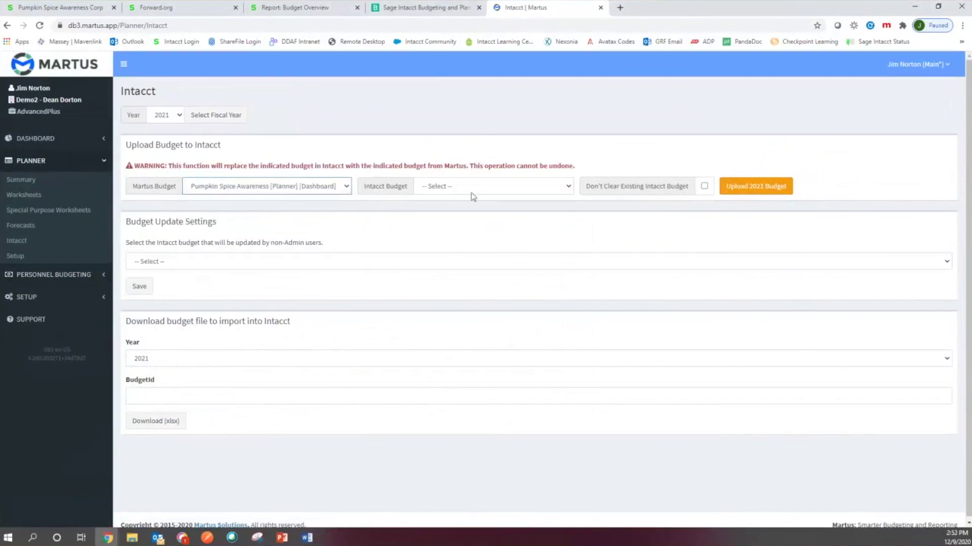
pyautogui.click(495, 189)
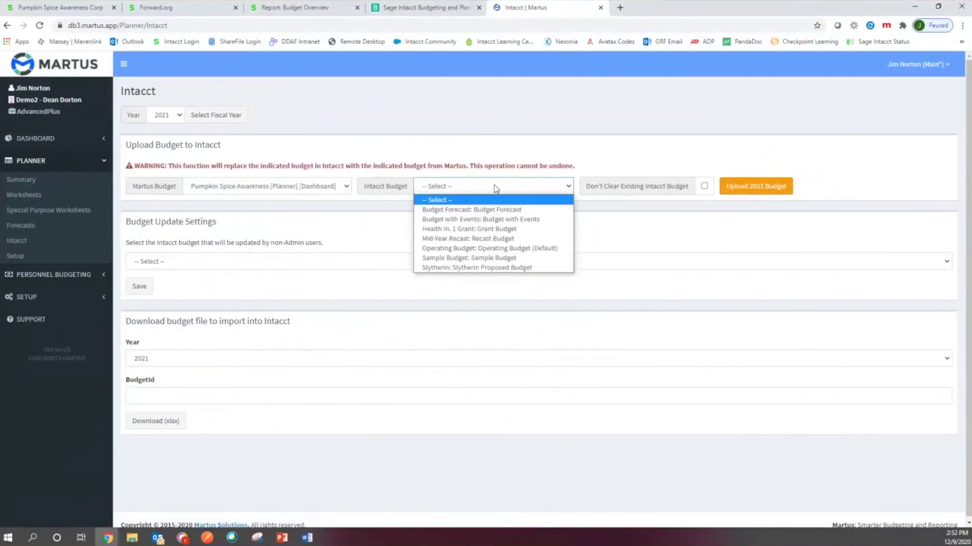
pyautogui.click(460, 136)
# - Switch to Sage Intacct and run the Budget Overview Current Year report as HTML with the as-of date 12/31/21
pyautogui.click(39, 7)
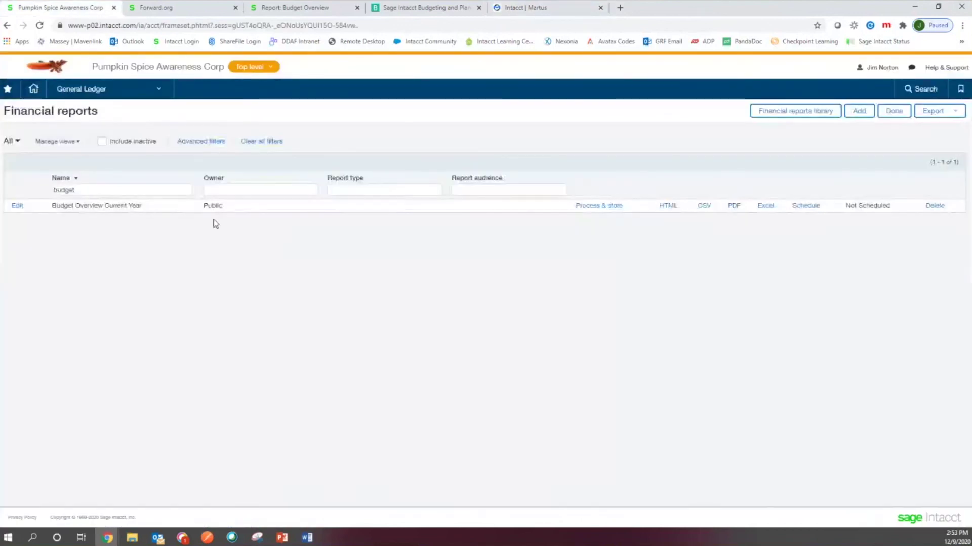
pyautogui.click(666, 205)
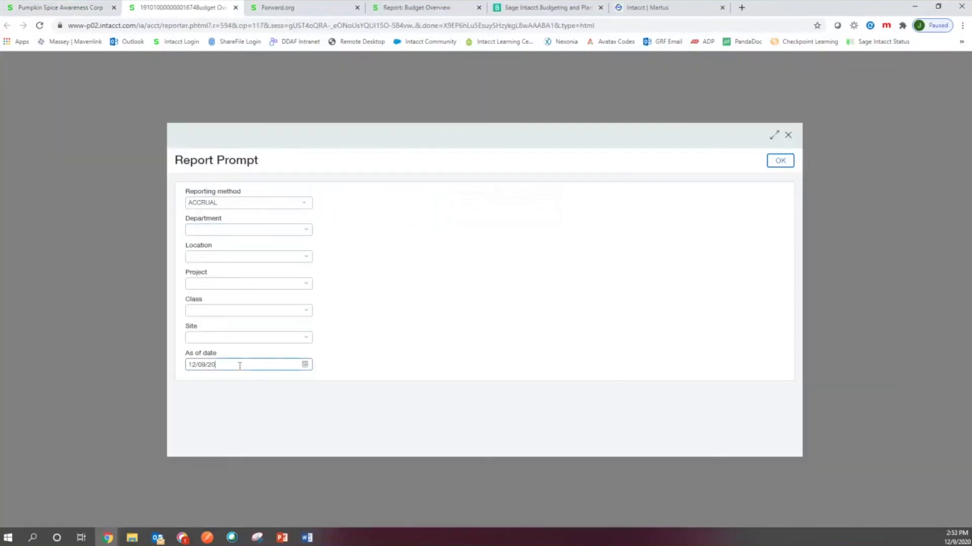
pyautogui.press('Return')
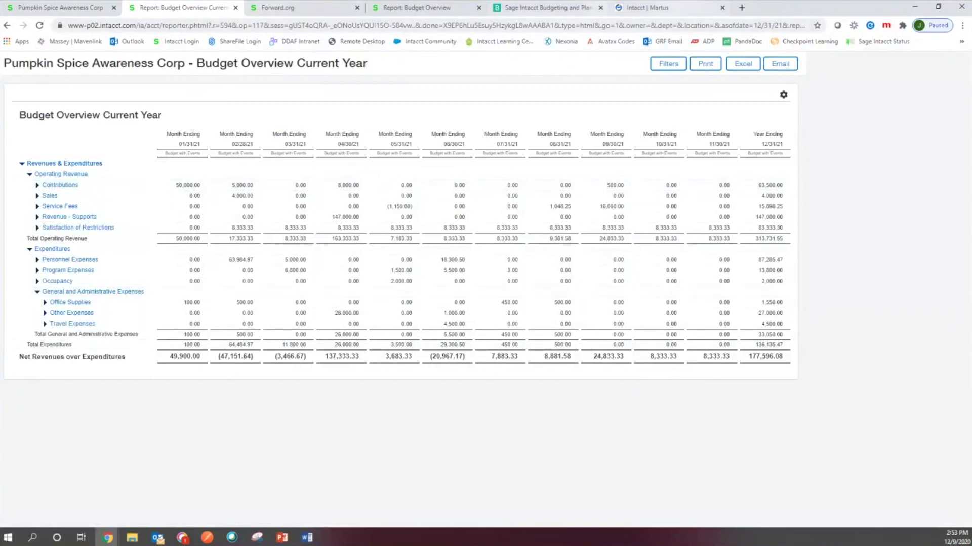
# - Switch to Martus and upload the 2021 Pumpkin Spice Awareness [Planner] [Dashboard] budget to the Intacct budget Budget with Events
pyautogui.click(653, 7)
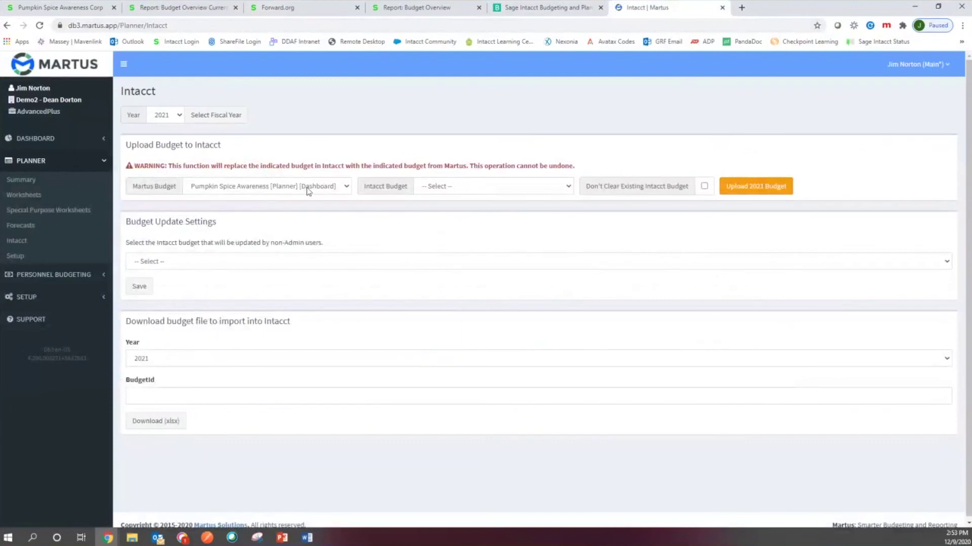
pyautogui.click(308, 192)
pyautogui.click(299, 218)
pyautogui.click(541, 190)
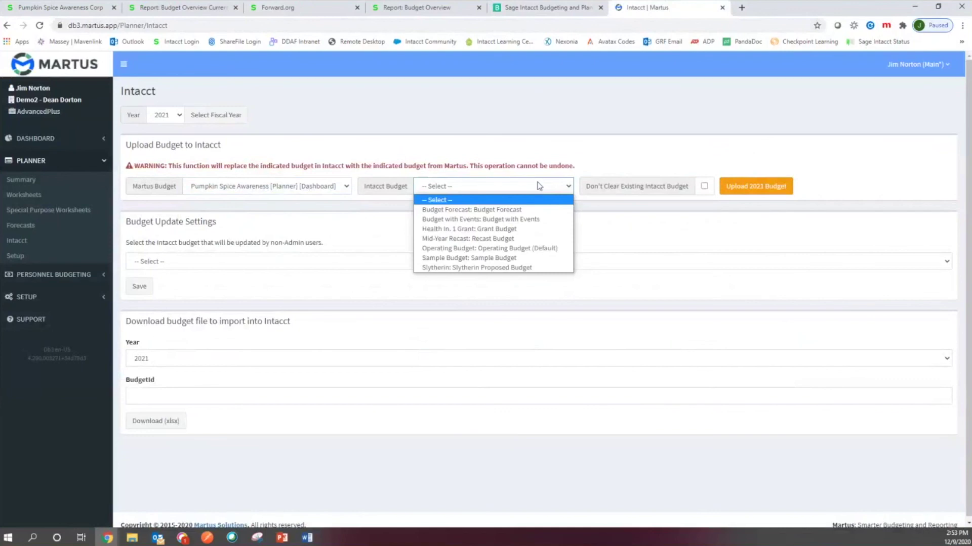
pyautogui.click(498, 219)
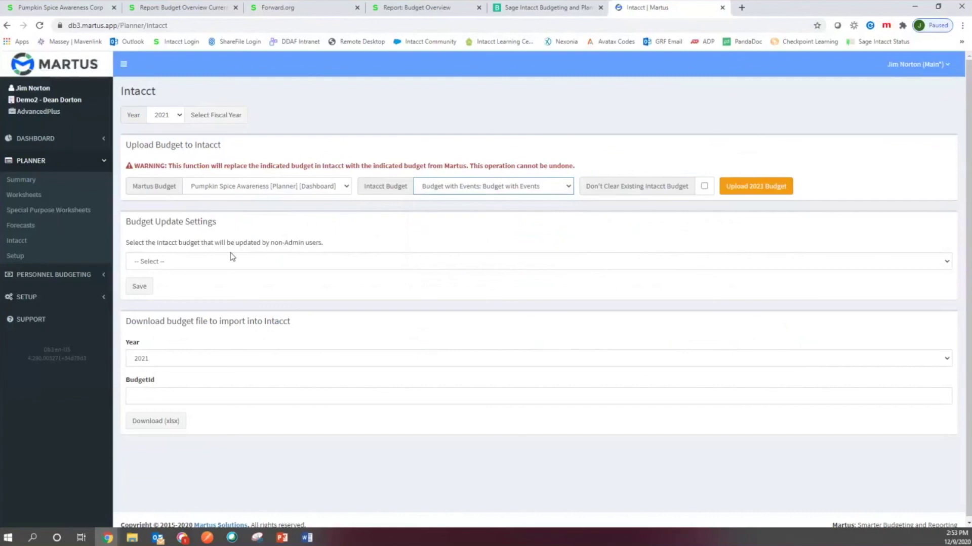
pyautogui.click(759, 190)
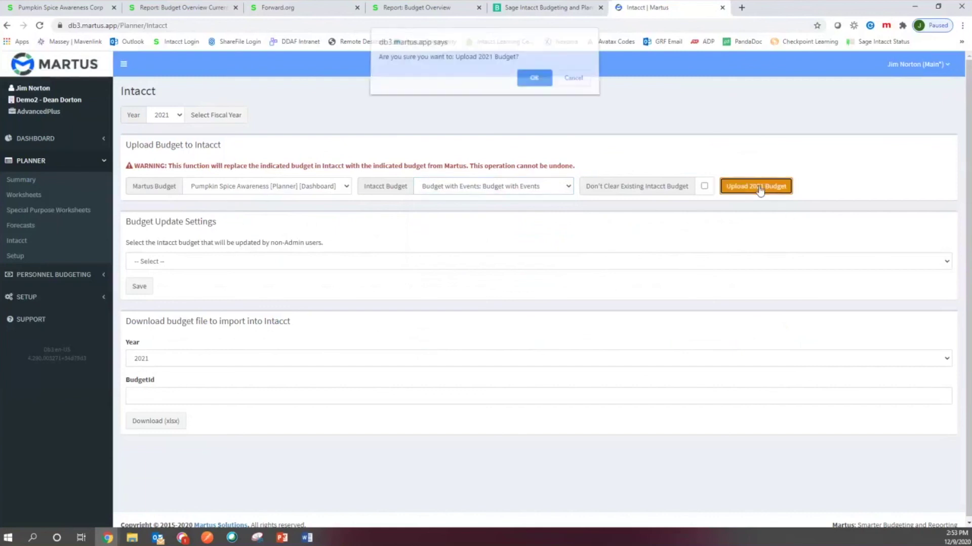
pyautogui.click(534, 83)
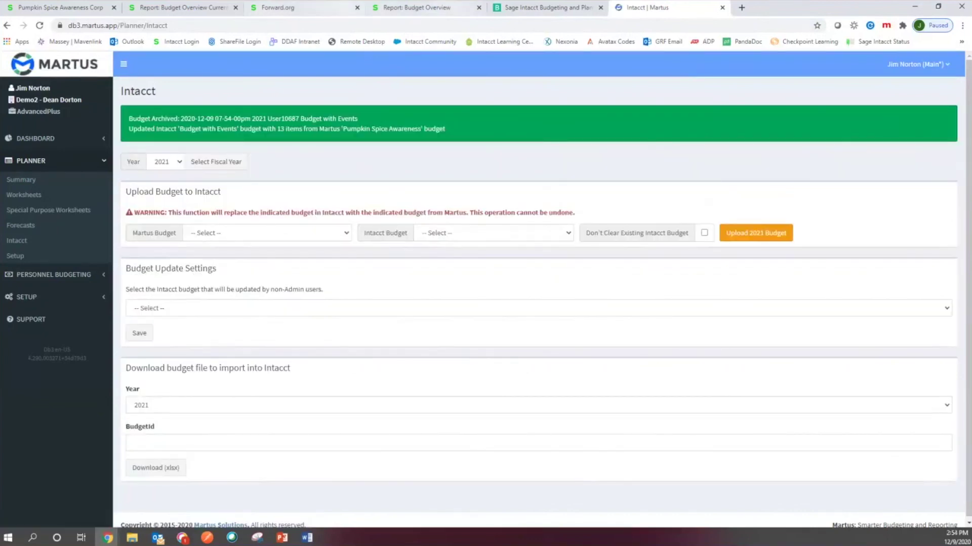
# - Switch to Sage Intacct and refresh the Budget Overview Current Year report to check the uploaded budget
pyautogui.click(438, 8)
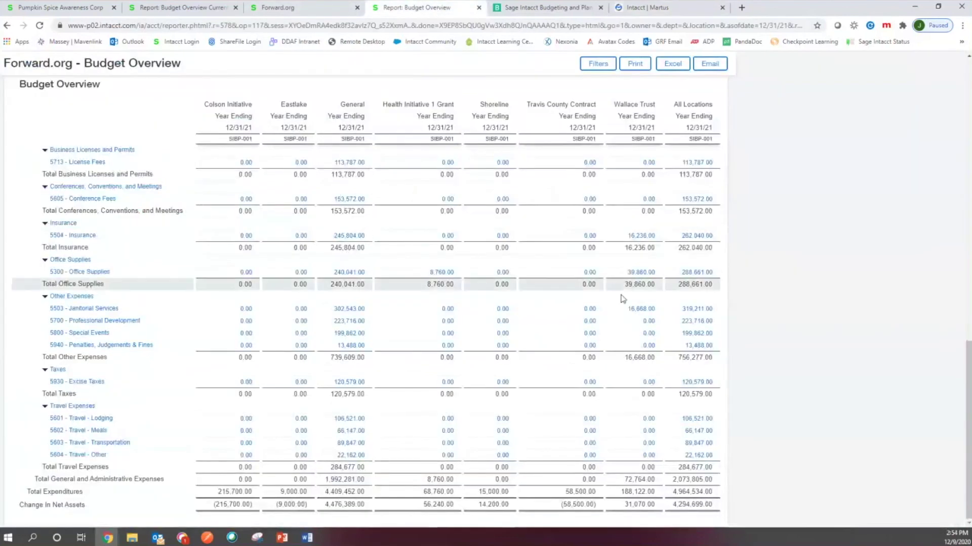
pyautogui.hotkey('ctrl', '2')
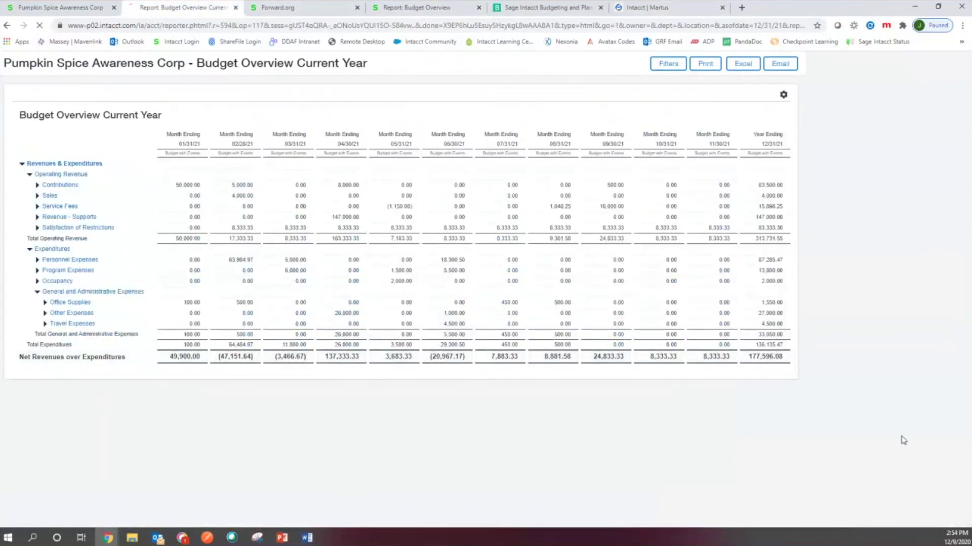
pyautogui.press('F5')
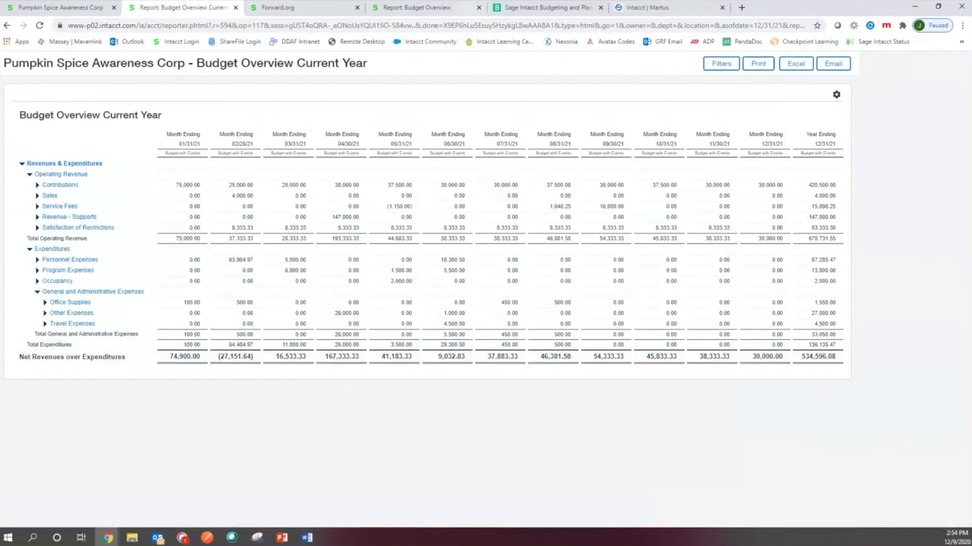
# - Switch to Martus, open the Financials dashboard and display the Income Statement report
pyautogui.click(672, 4)
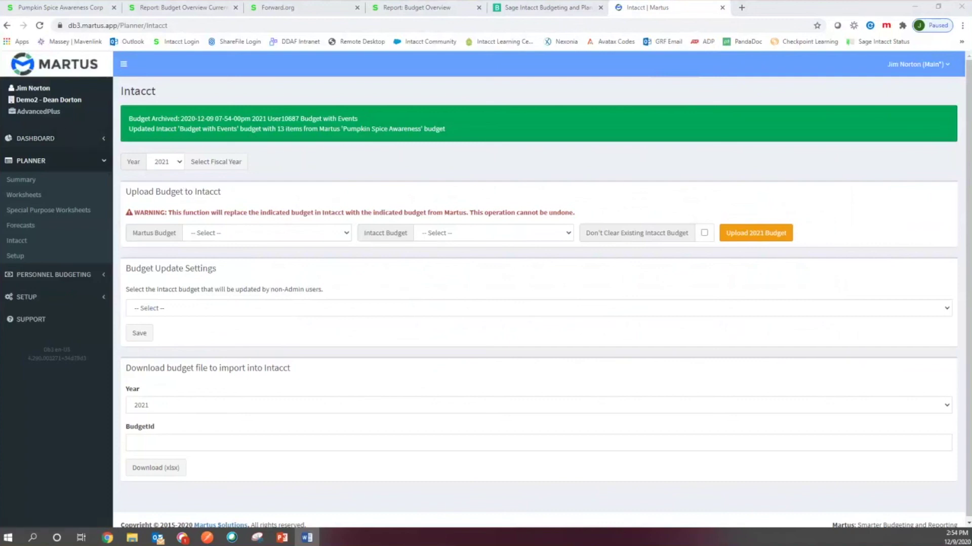
pyautogui.click(58, 141)
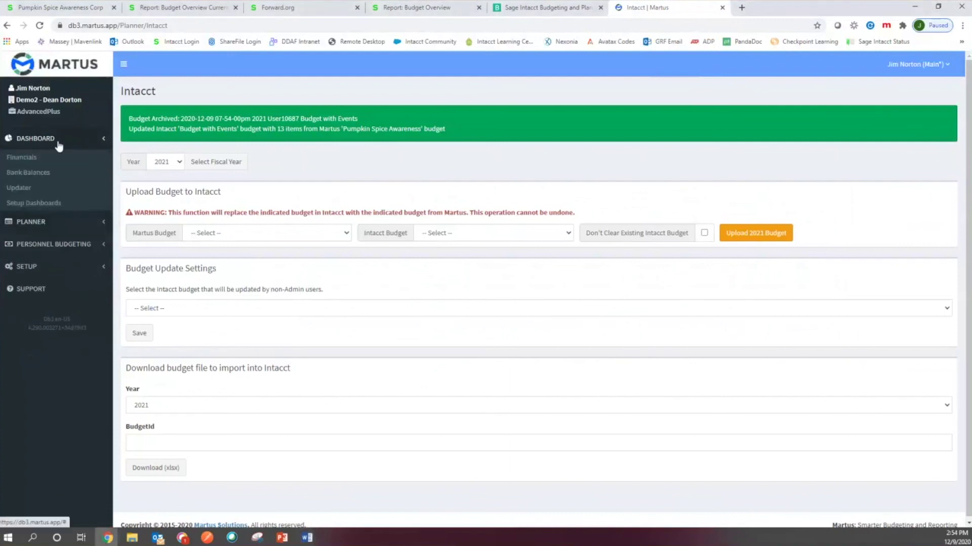
pyautogui.click(27, 159)
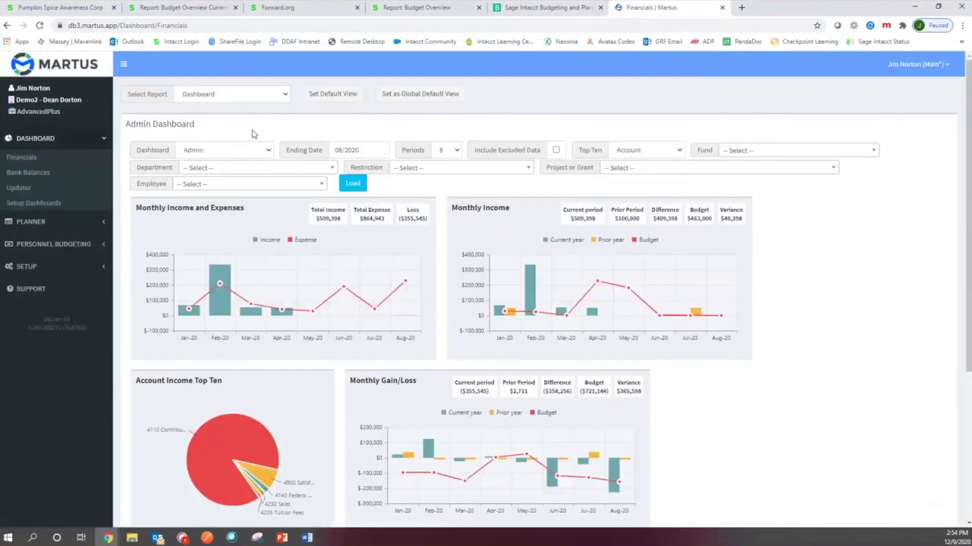
pyautogui.click(273, 94)
pyautogui.click(215, 119)
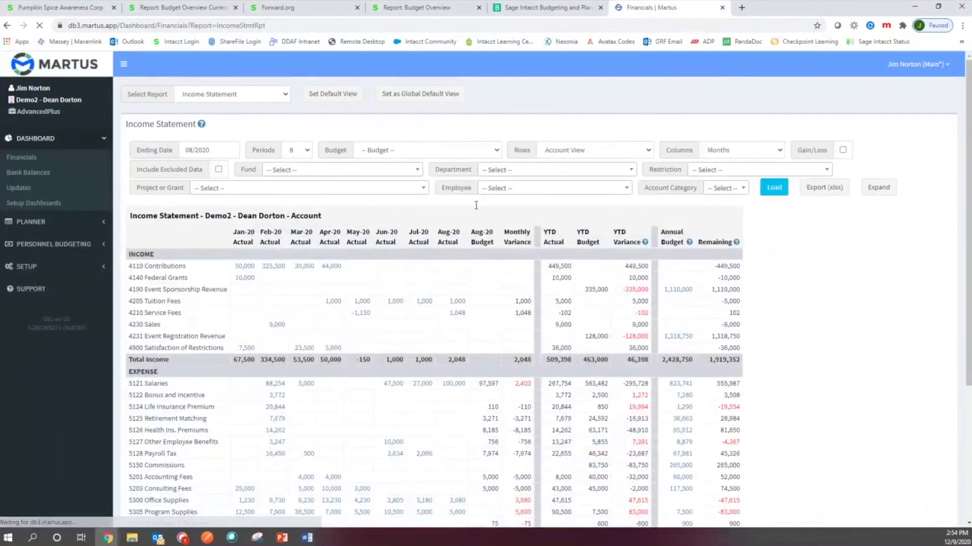
# - Look through the Income Statement and open the Feb-20 actual transactions for 5300 Office Supplies
pyautogui.scroll(-3, 389, 276)
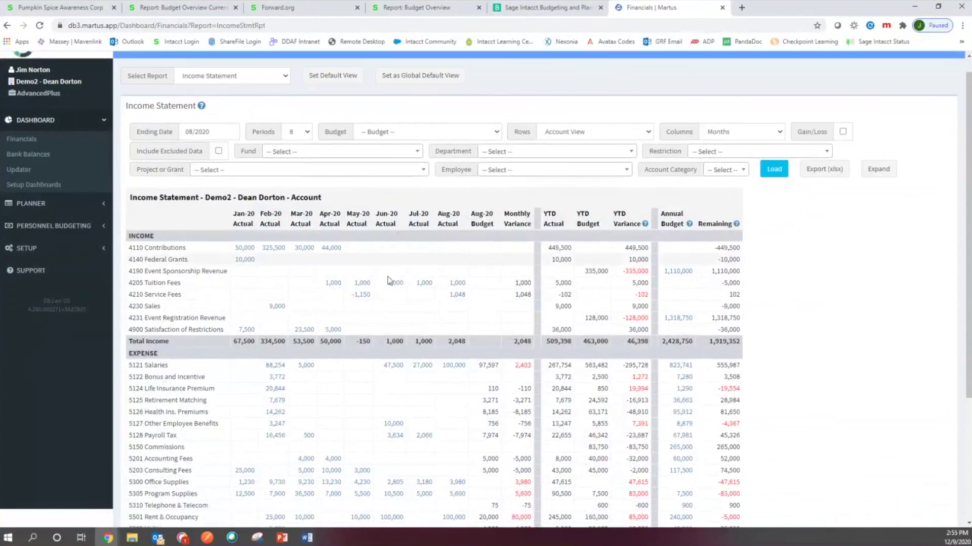
pyautogui.scroll(-1, 391, 275)
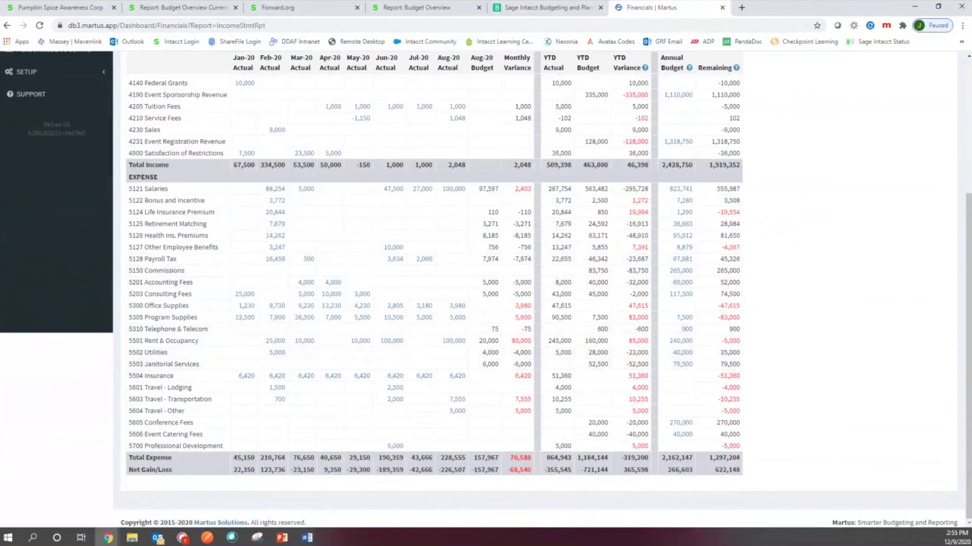
pyautogui.click(277, 308)
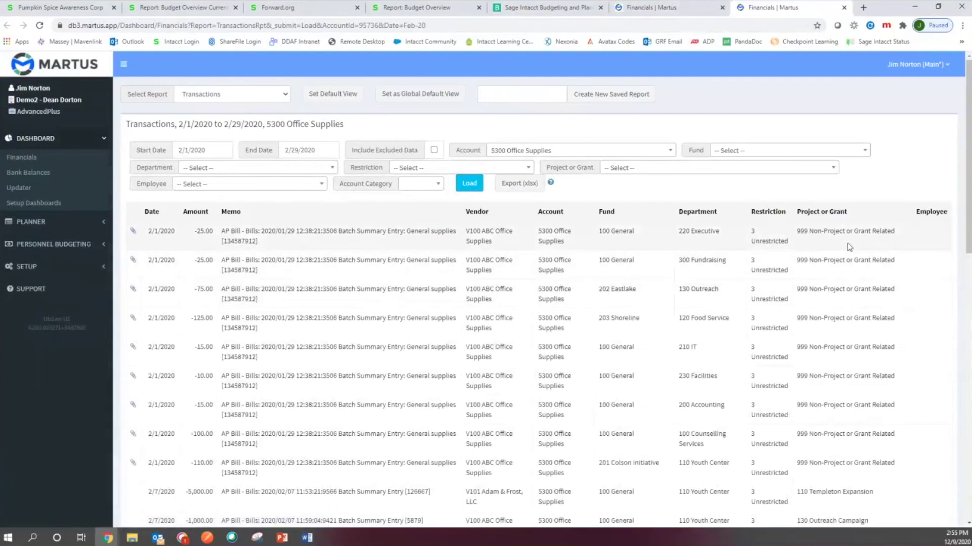
# - Look through the 5300 Office Supplies transactions and download the PDF attached to the 2/20/2020 entry for 201 Colson Initiative
pyautogui.scroll(-4, 506, 226)
pyautogui.scroll(4, 506, 227)
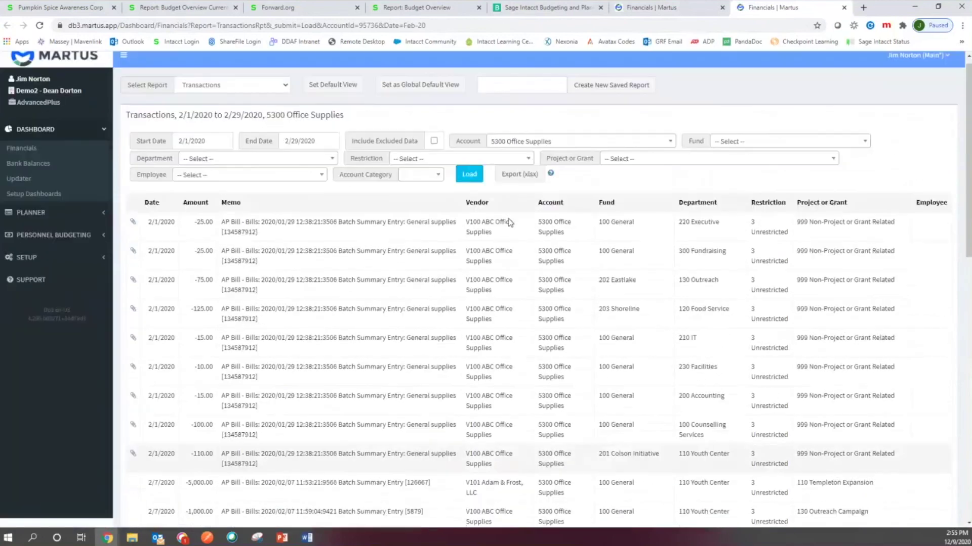
pyautogui.scroll(-1, 429, 338)
pyautogui.scroll(-1, 348, 231)
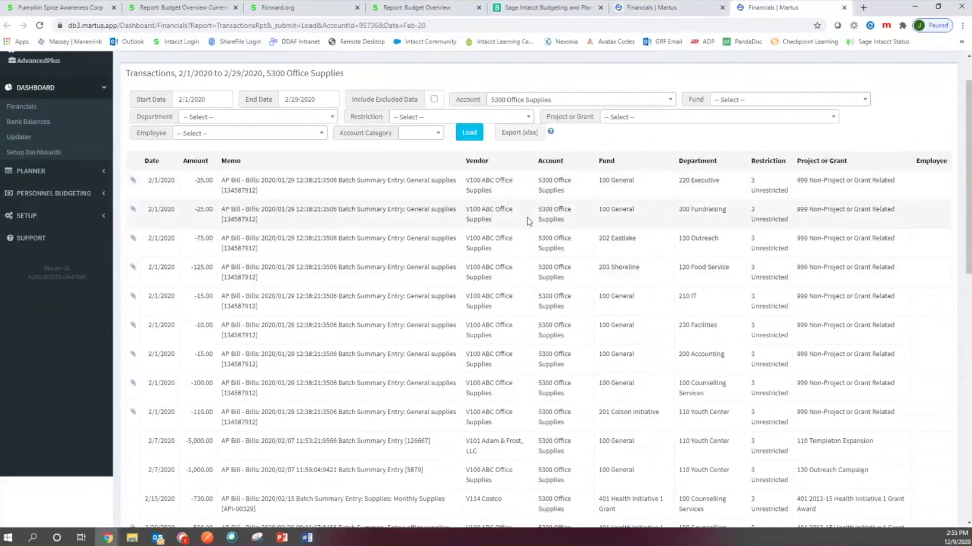
pyautogui.scroll(-10, 306, 342)
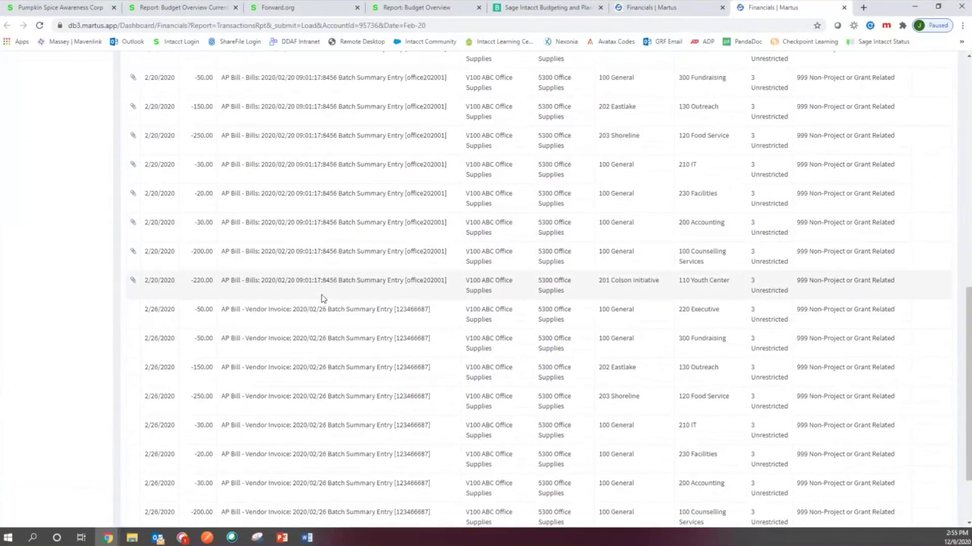
pyautogui.scroll(-3, 321, 294)
pyautogui.scroll(2, 284, 290)
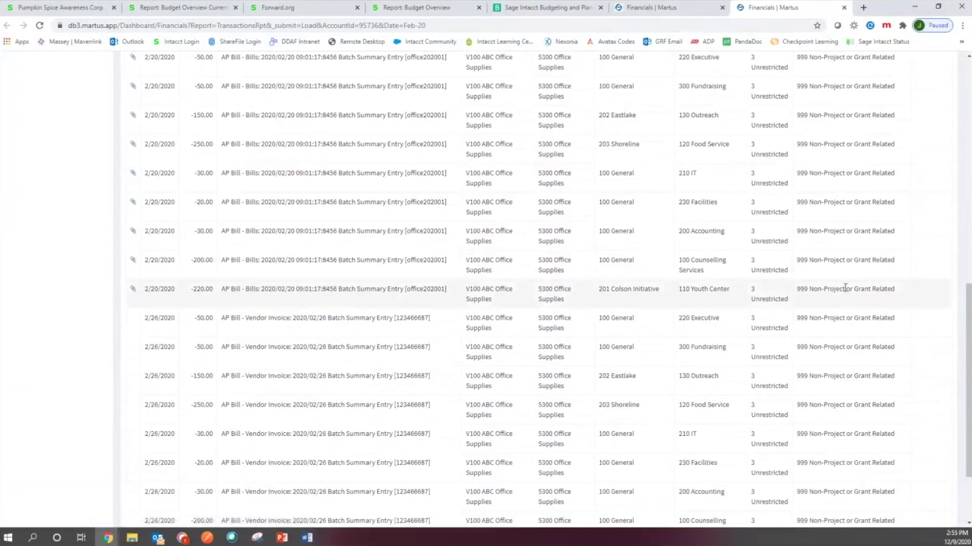
pyautogui.click(133, 290)
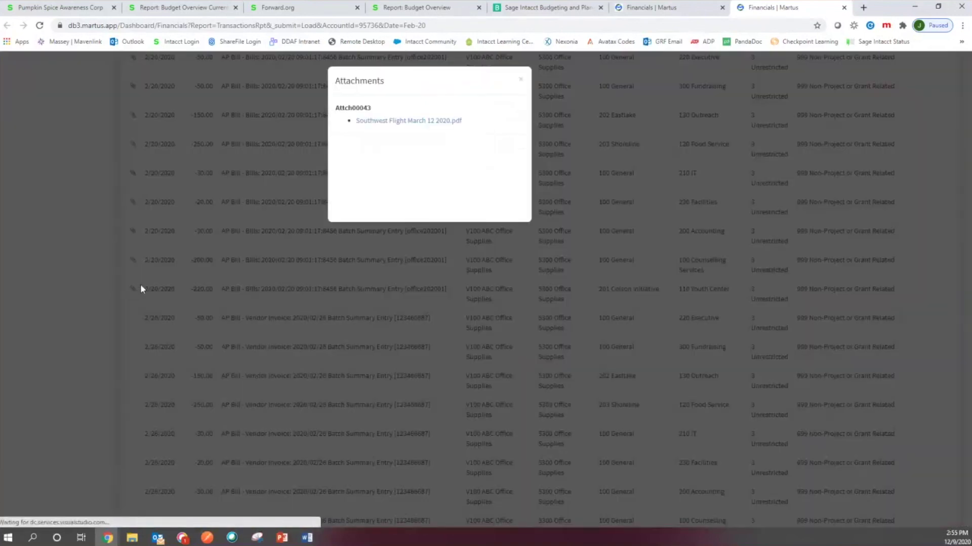
pyautogui.click(438, 123)
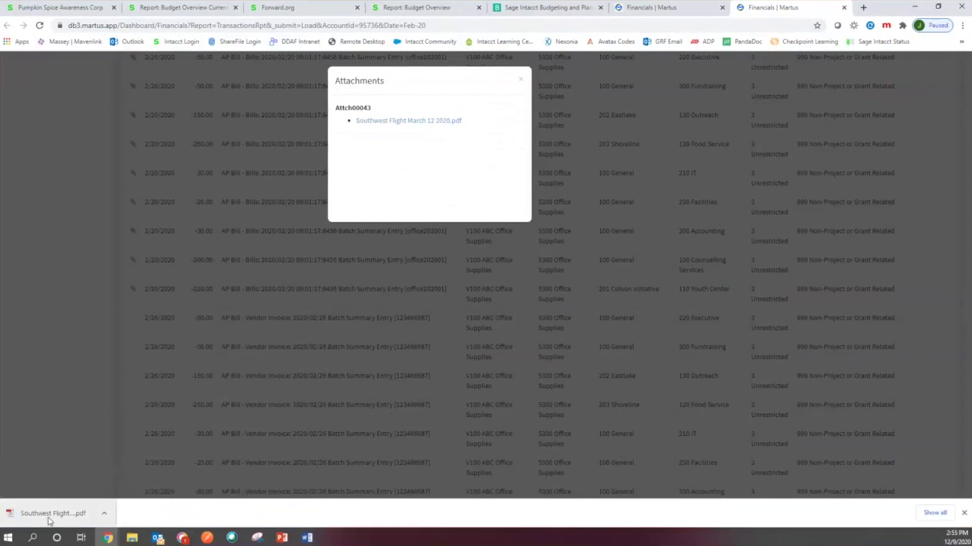
pyautogui.click(518, 79)
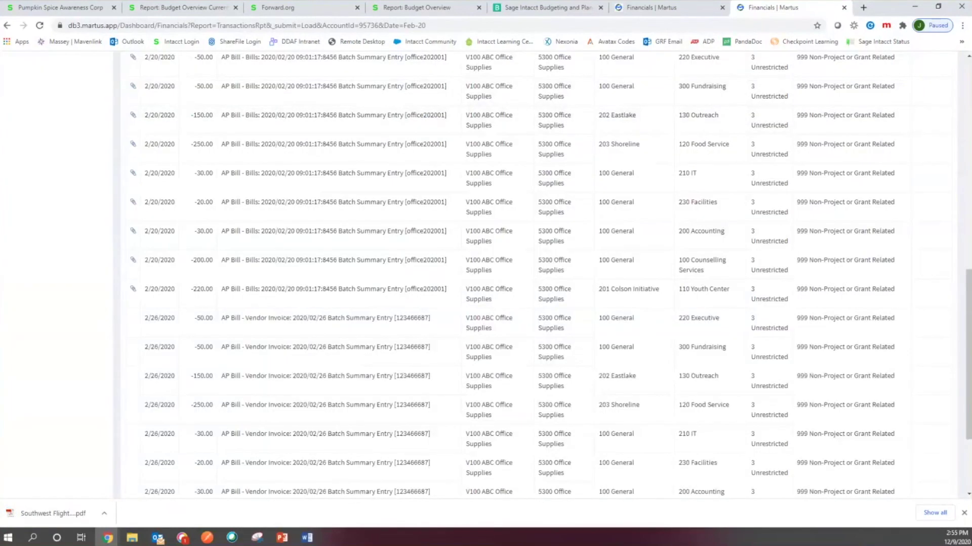
pyautogui.scroll(10, 391, 250)
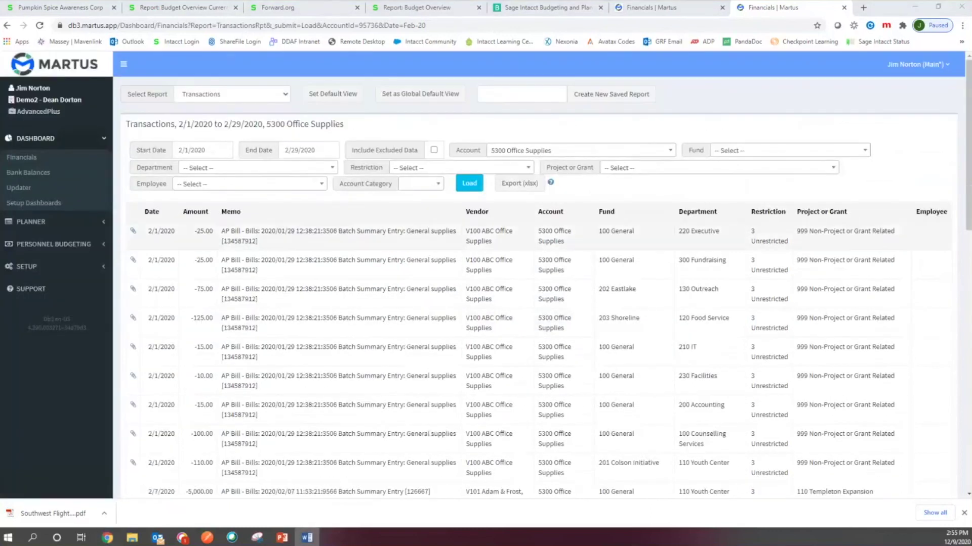
# - Open the user roles setup and examine the permissions of the Admin role
pyautogui.click(102, 268)
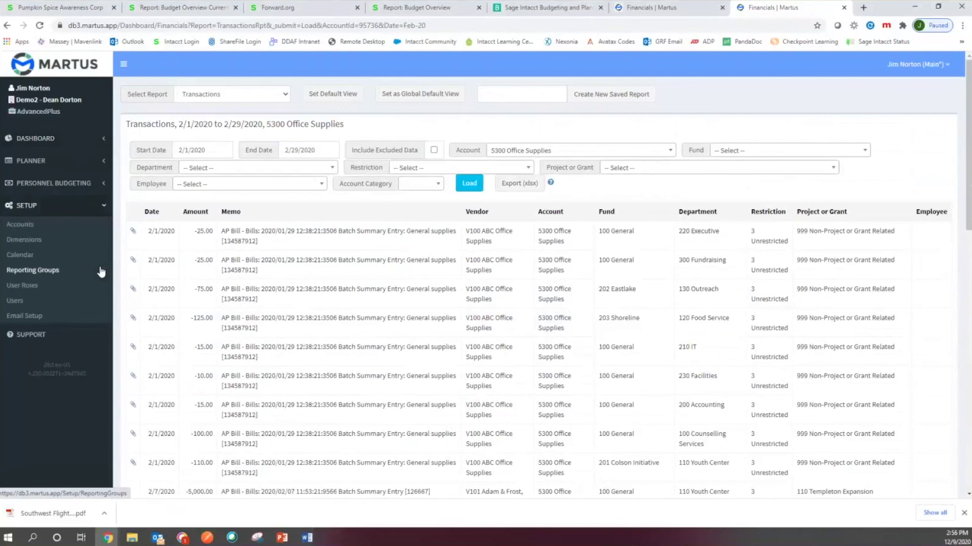
pyautogui.click(29, 288)
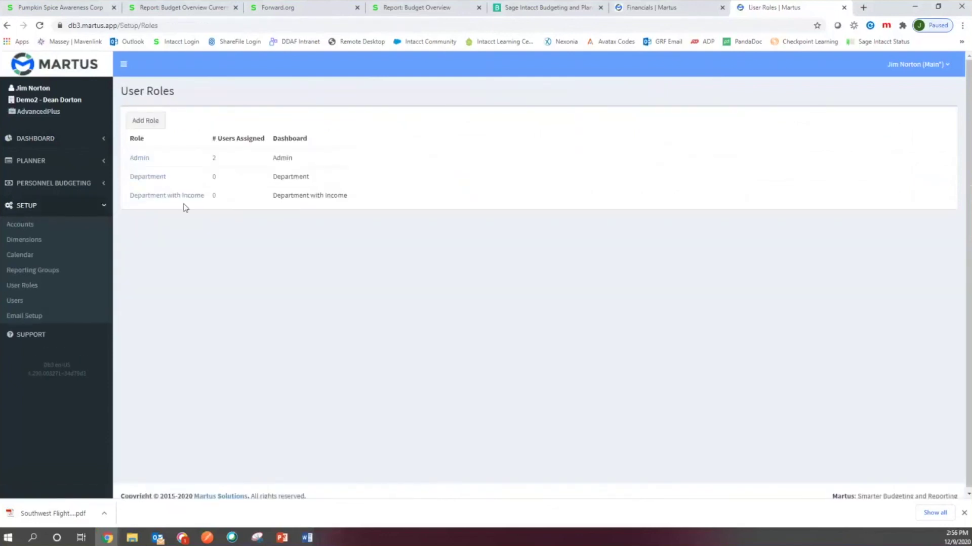
pyautogui.click(142, 159)
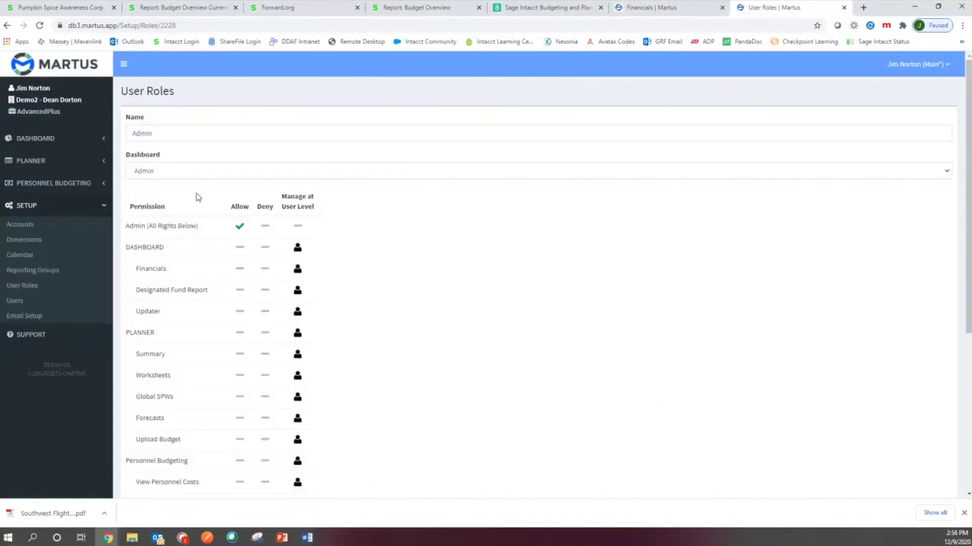
pyautogui.scroll(-5, 229, 232)
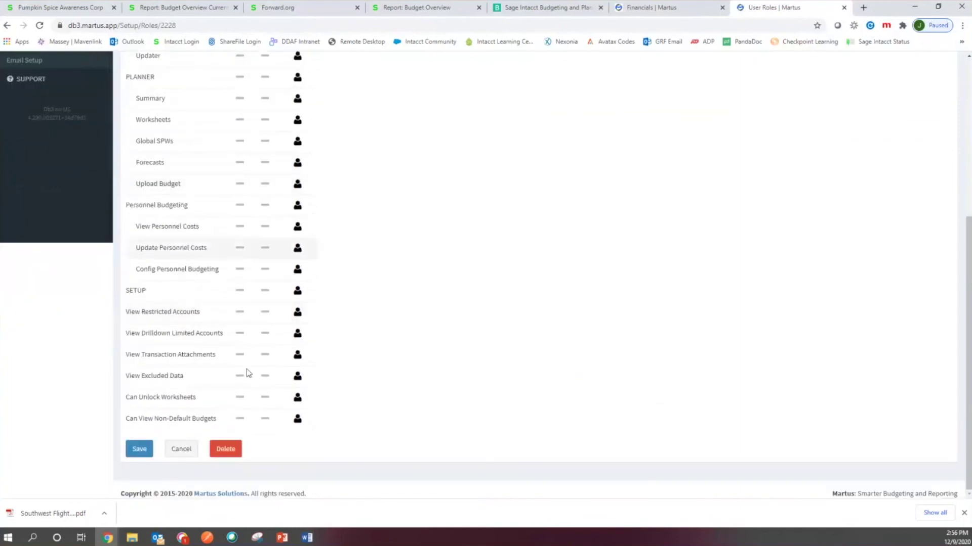
pyautogui.scroll(1, 244, 251)
pyautogui.scroll(4, 244, 251)
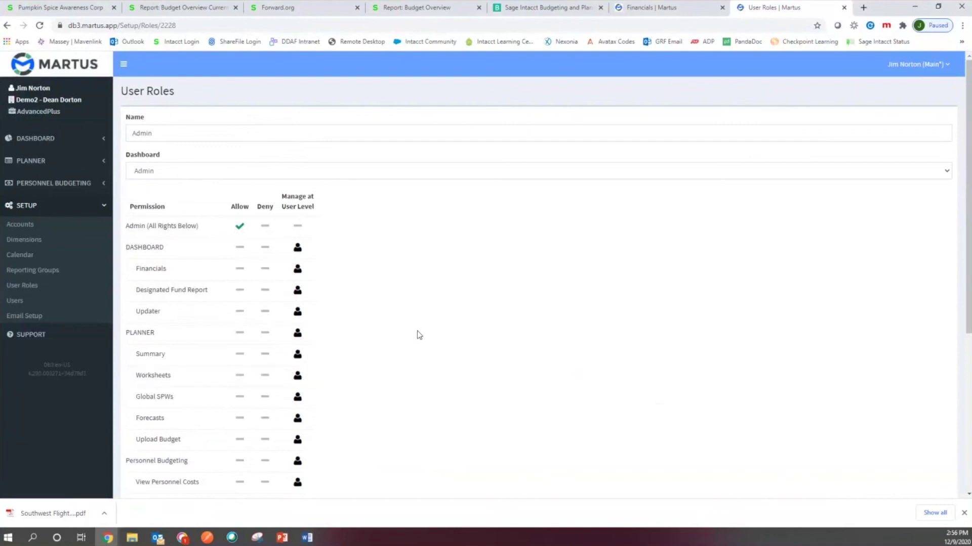
# - Open the permissions of the main administrator in the user list and check the roles available for assignment
pyautogui.click(15, 301)
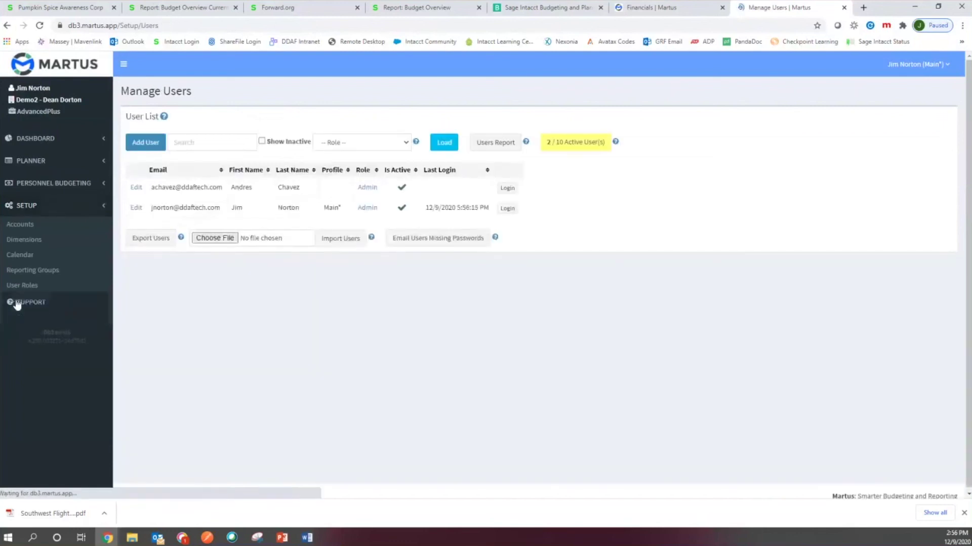
pyautogui.click(136, 209)
pyautogui.click(218, 118)
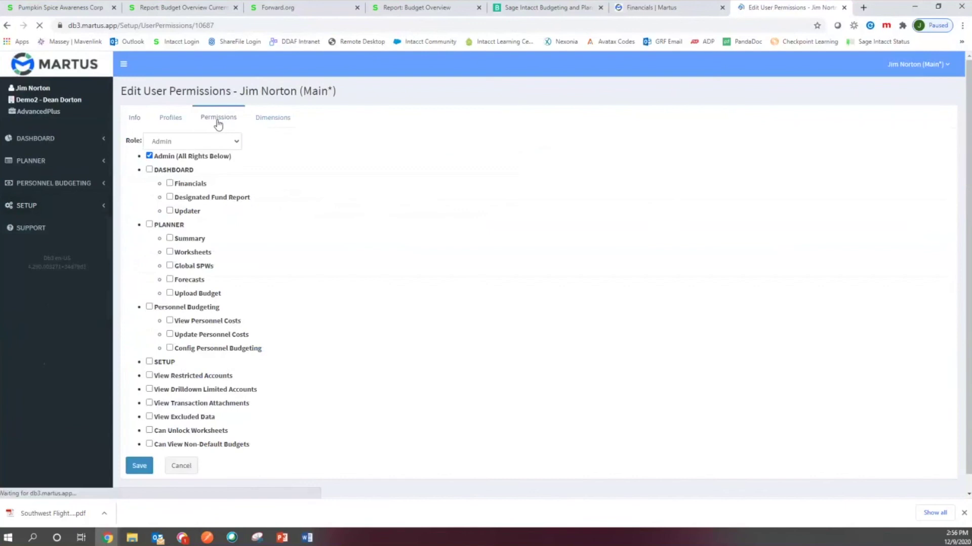
pyautogui.click(223, 143)
pyautogui.click(201, 165)
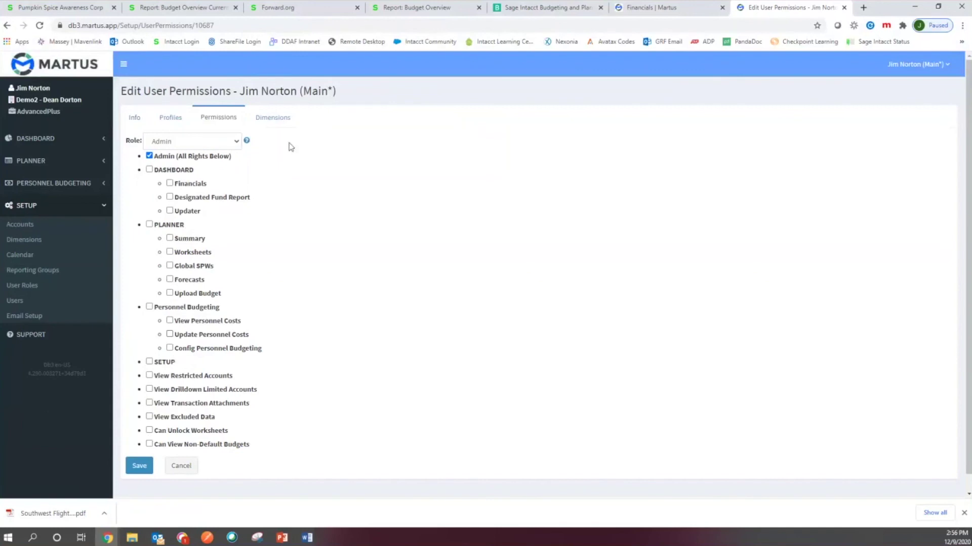
# - Load the user's Department dimension restrictions
pyautogui.click(273, 119)
pyautogui.click(207, 142)
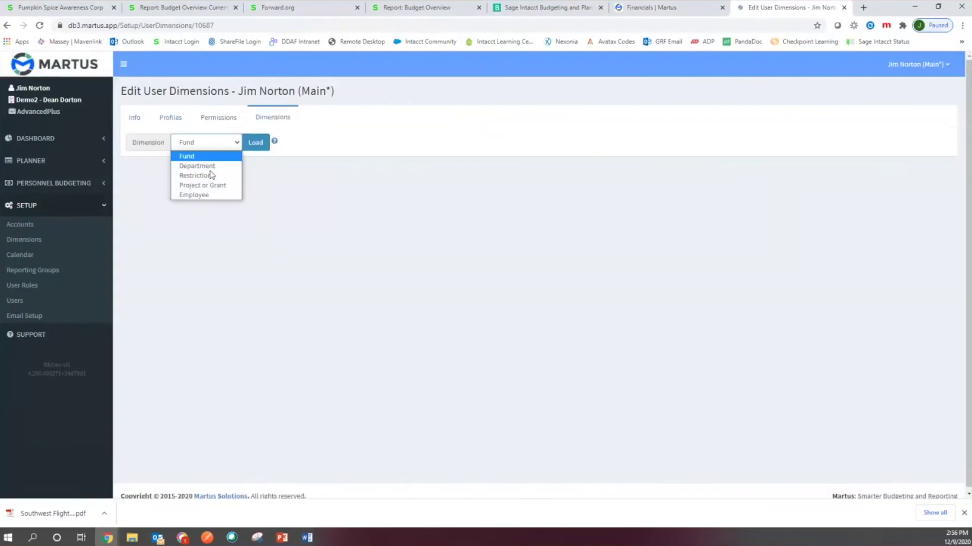
pyautogui.click(215, 166)
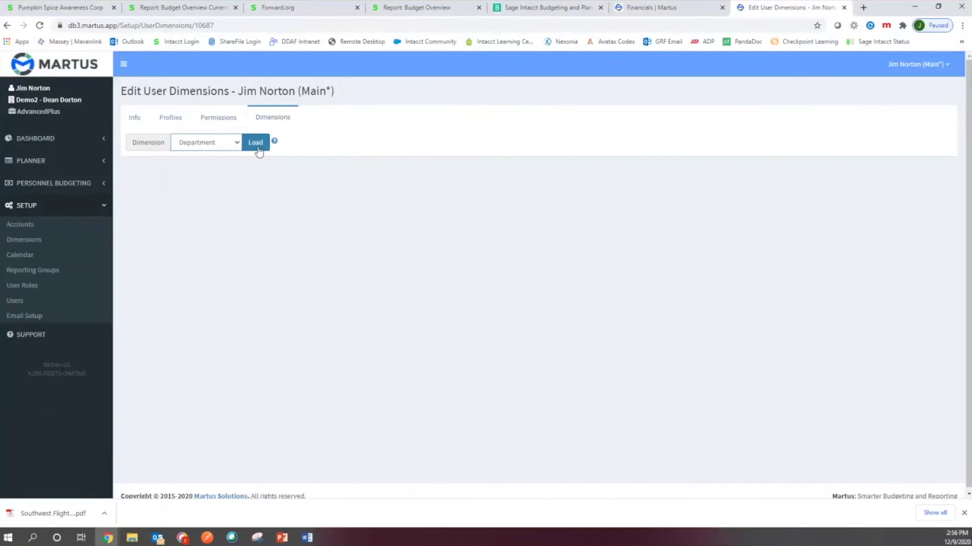
pyautogui.click(257, 147)
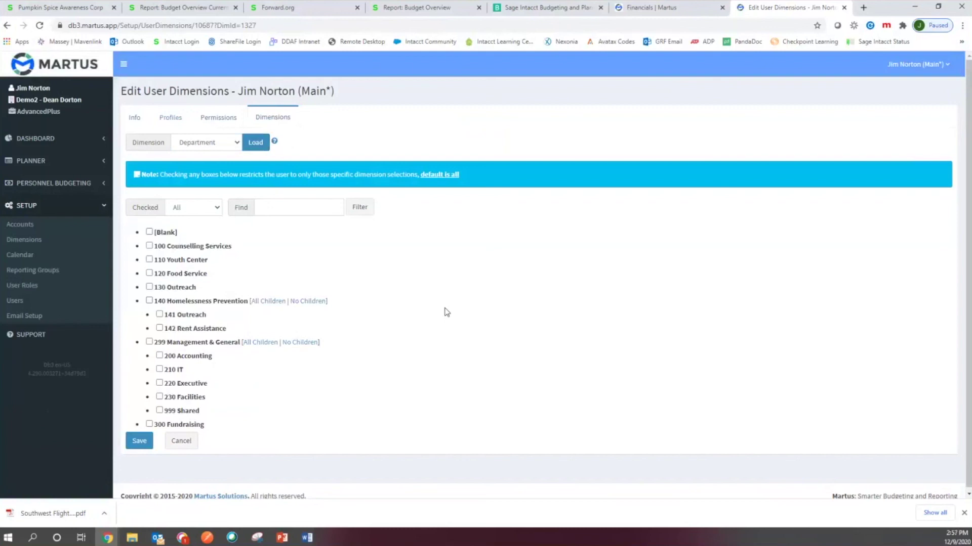
# - Review the user's permissions for restricted accounts, drilldown limited accounts, transaction attachments, excluded data and unlocking worksheets
pyautogui.click(208, 124)
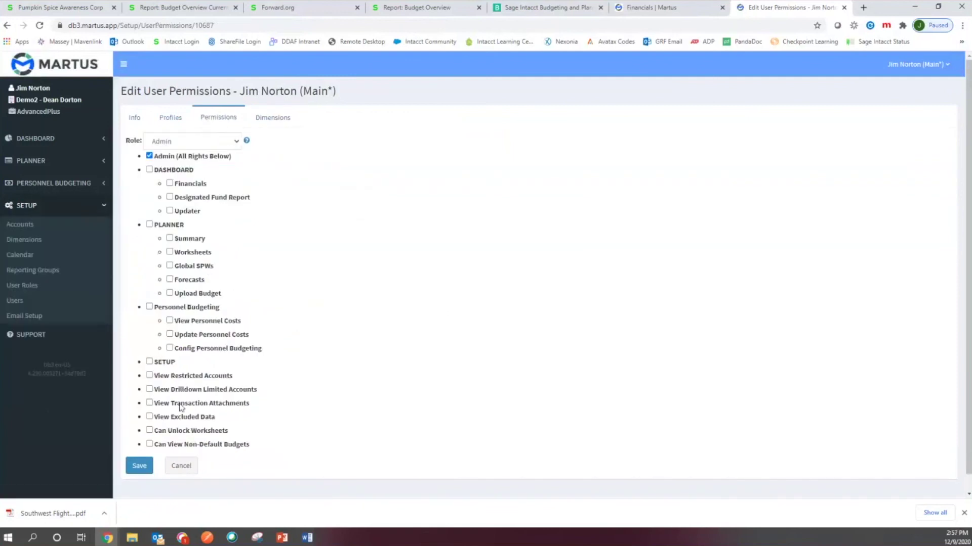
pyautogui.moveTo(234, 375); pyautogui.dragTo(154, 377)
pyautogui.moveTo(257, 389); pyautogui.dragTo(153, 414)
pyautogui.click(234, 430)
pyautogui.click(149, 376)
pyautogui.click(150, 375)
pyautogui.moveTo(215, 419); pyautogui.dragTo(155, 422)
pyautogui.click(249, 423)
# - Load the 2021 Pumpkin Spice Awareness planner summary with excluded data included, and clear the Include Excluded Data option
pyautogui.click(103, 163)
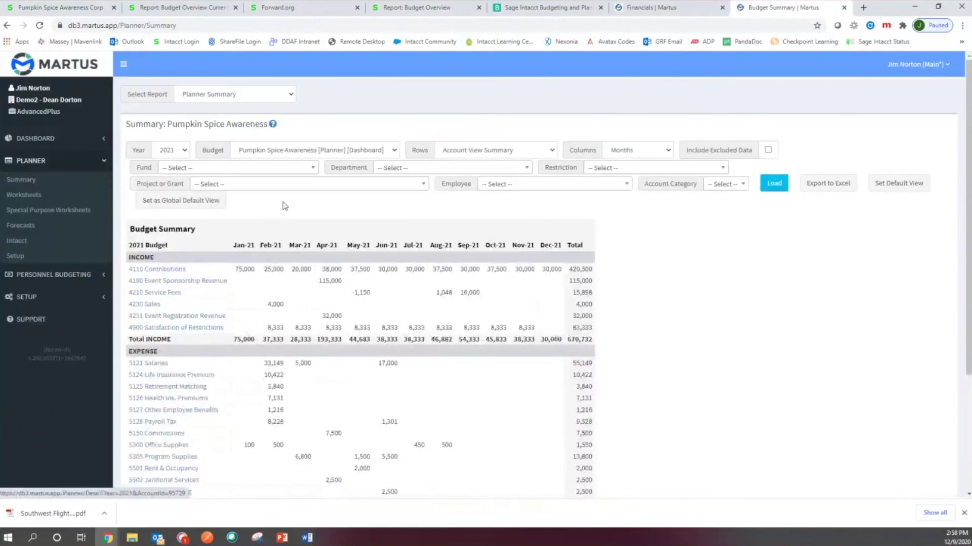
pyautogui.click(768, 151)
pyautogui.click(772, 195)
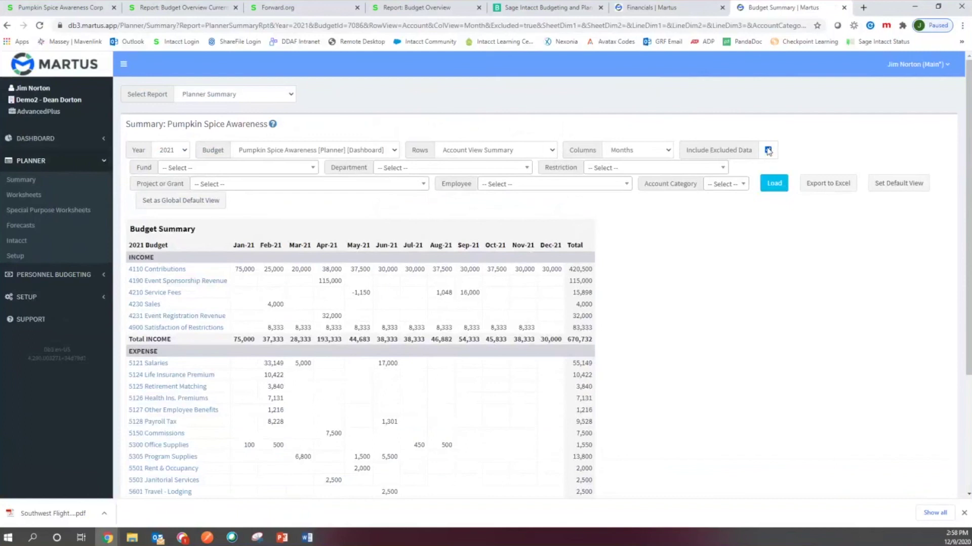
pyautogui.click(768, 150)
# - Switch to the PowerPoint slideshow and advance past the Questions slide to the Thank you slide
pyautogui.hotkey('alt', 'Tab')
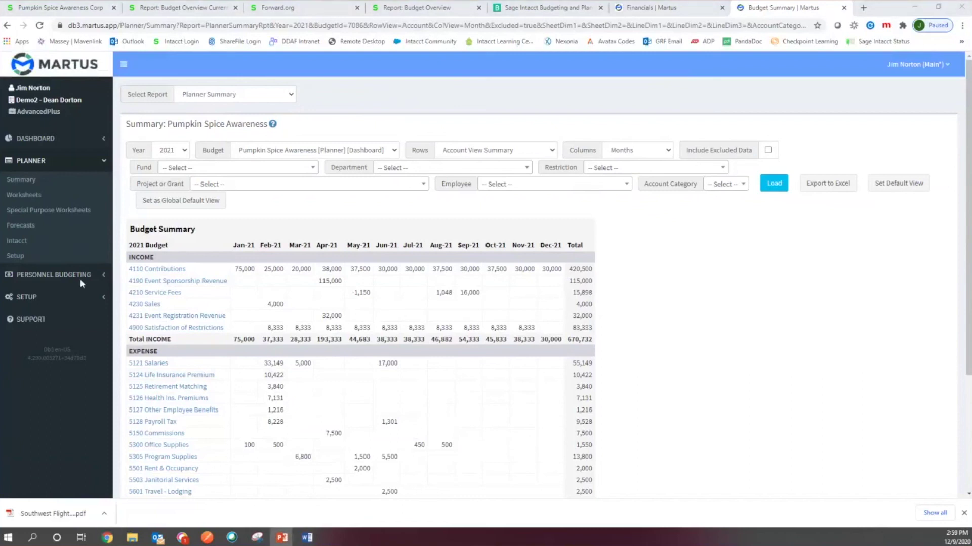
pyautogui.press('Right')
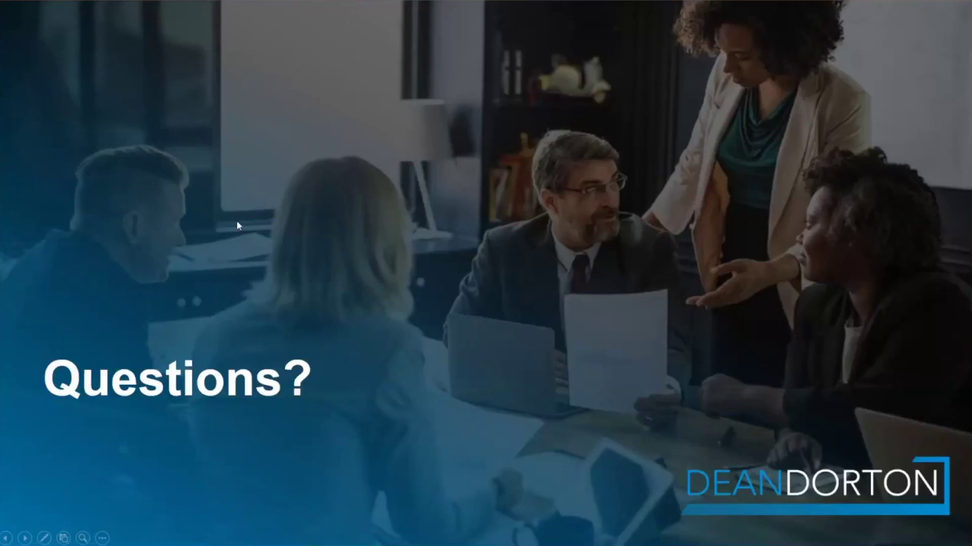
pyautogui.press('Right')
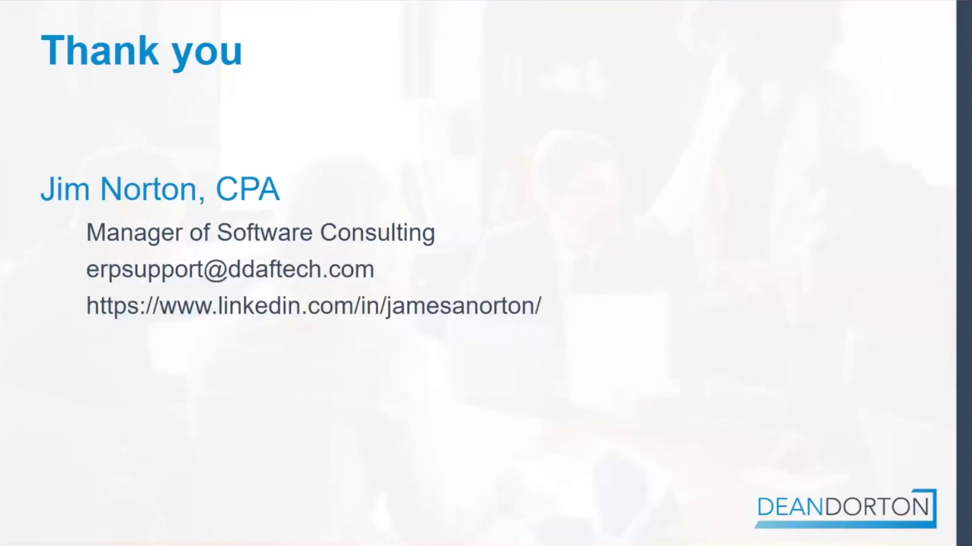